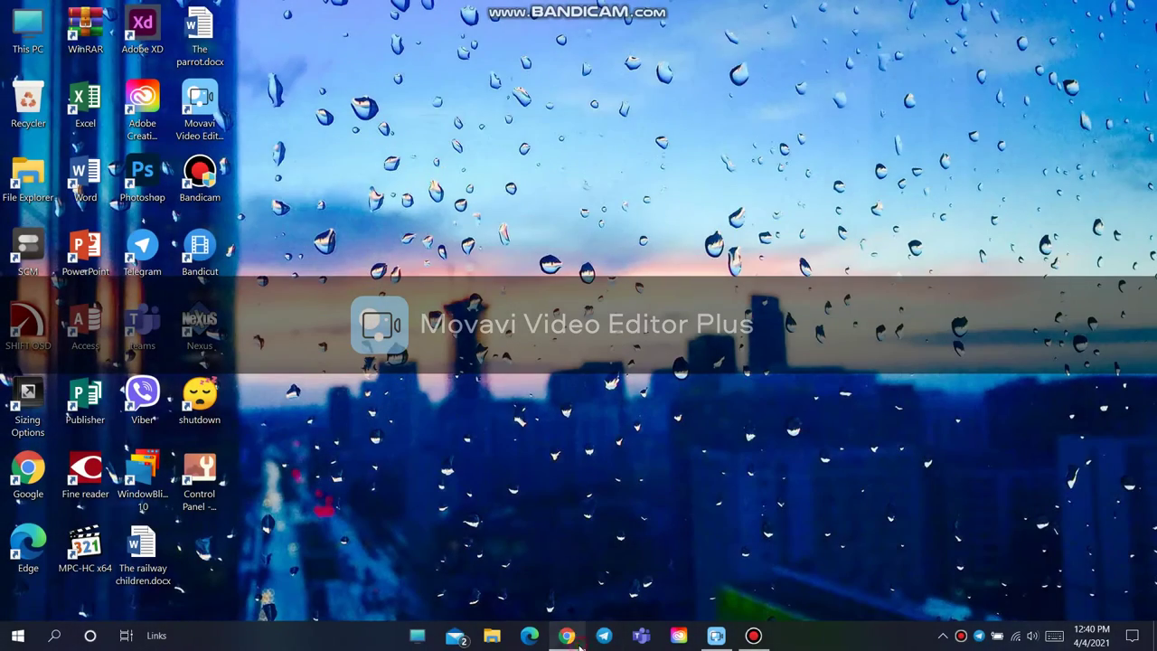
- Switch to Chrome and download the Rainmeter 4.4 Beta Release installer from rainmeter.net
click(580, 644)
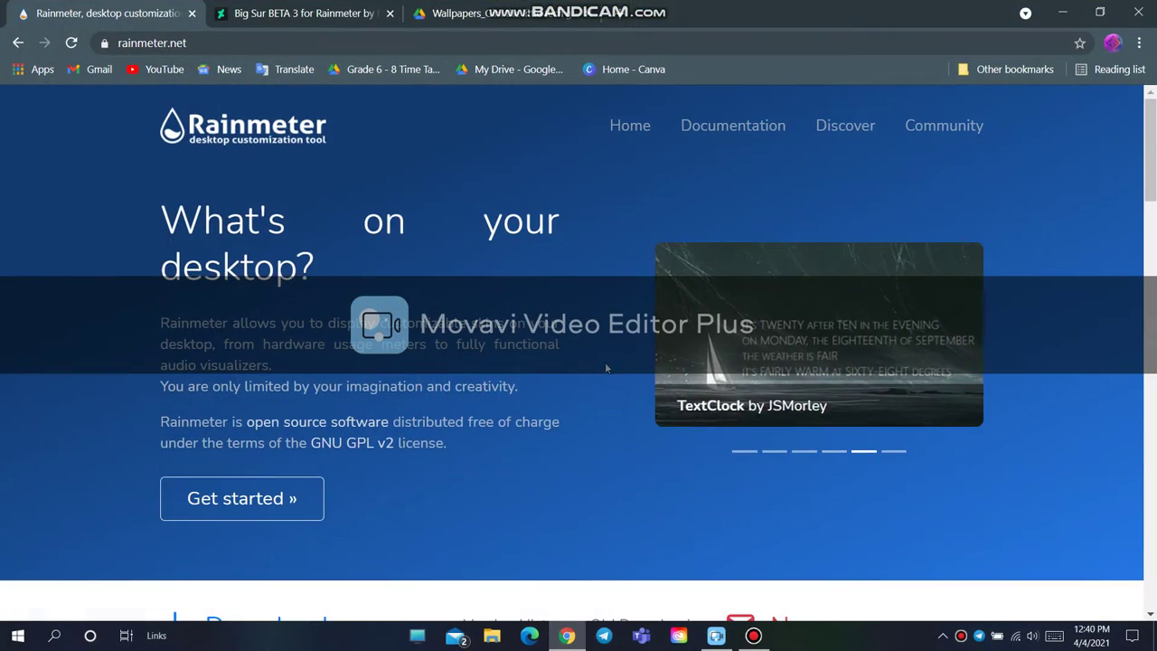
scroll(605, 363, down, 4)
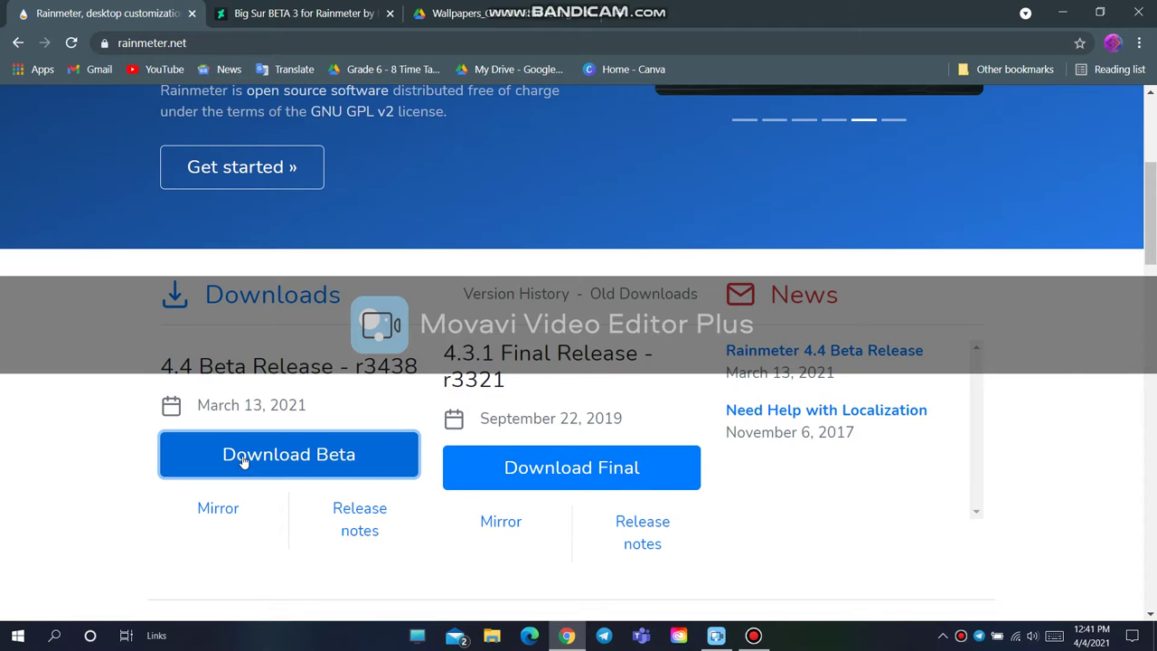
click(343, 470)
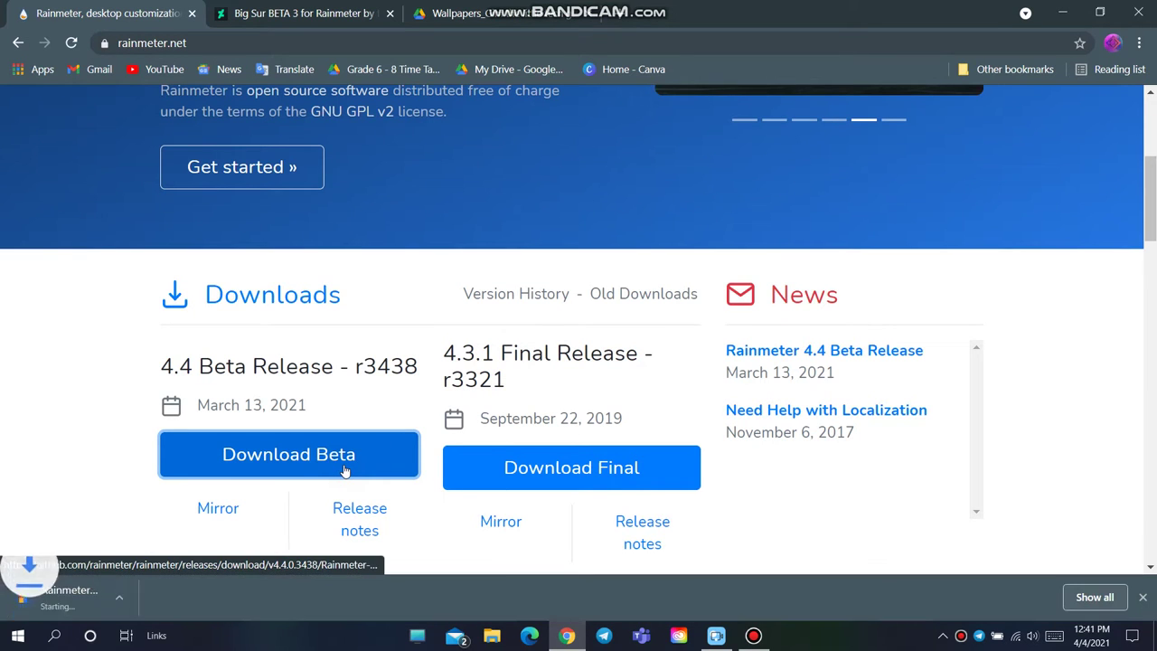
- Download the Big Sur BETA 3 skin from DeviantArt and the wallpapers .rar archive from Google Drive
click(378, 13)
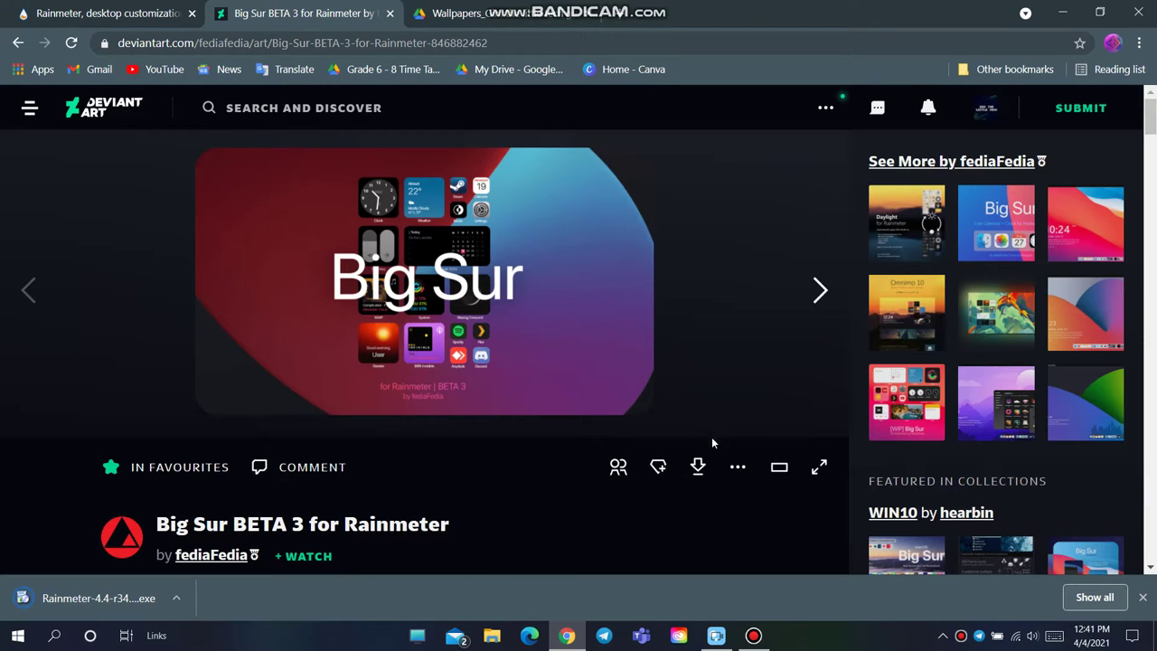
click(700, 468)
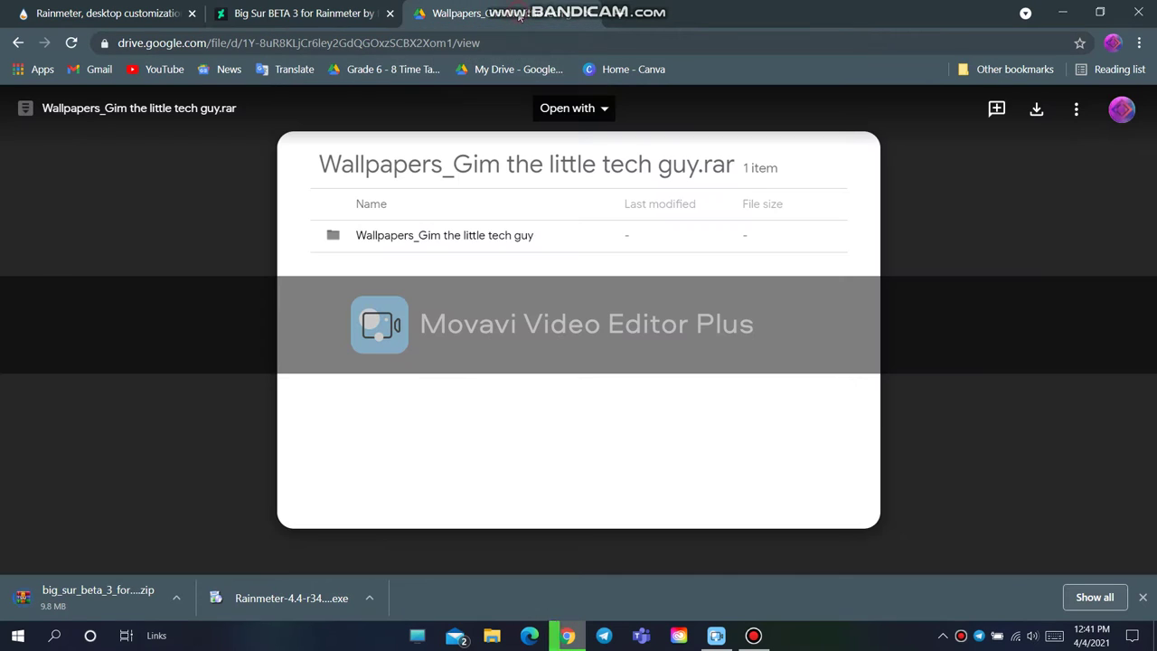
click(520, 15)
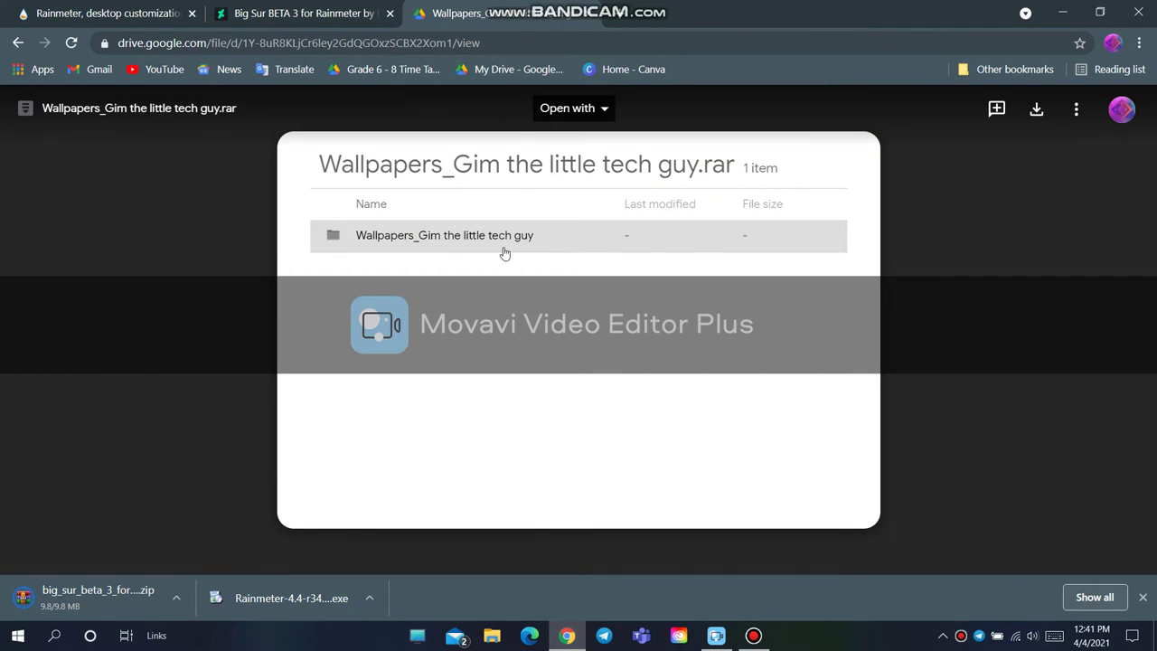
click(1038, 111)
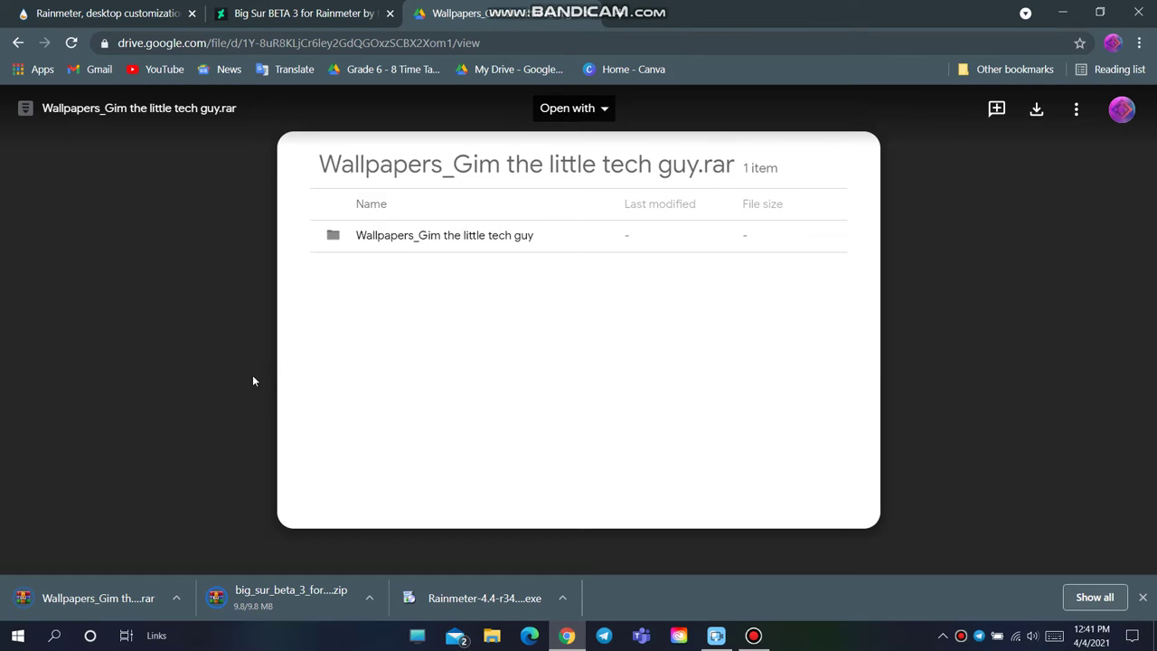
- Show the downloaded wallpapers archive in its folder, minimize the browser and select the three downloaded files
click(179, 597)
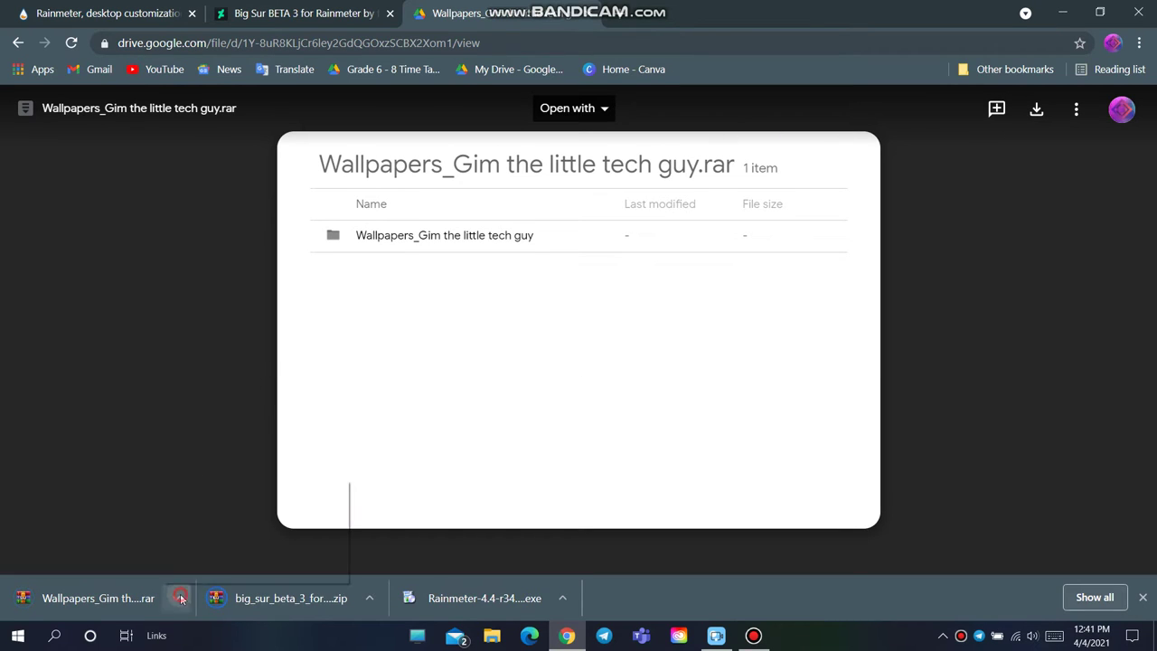
click(172, 541)
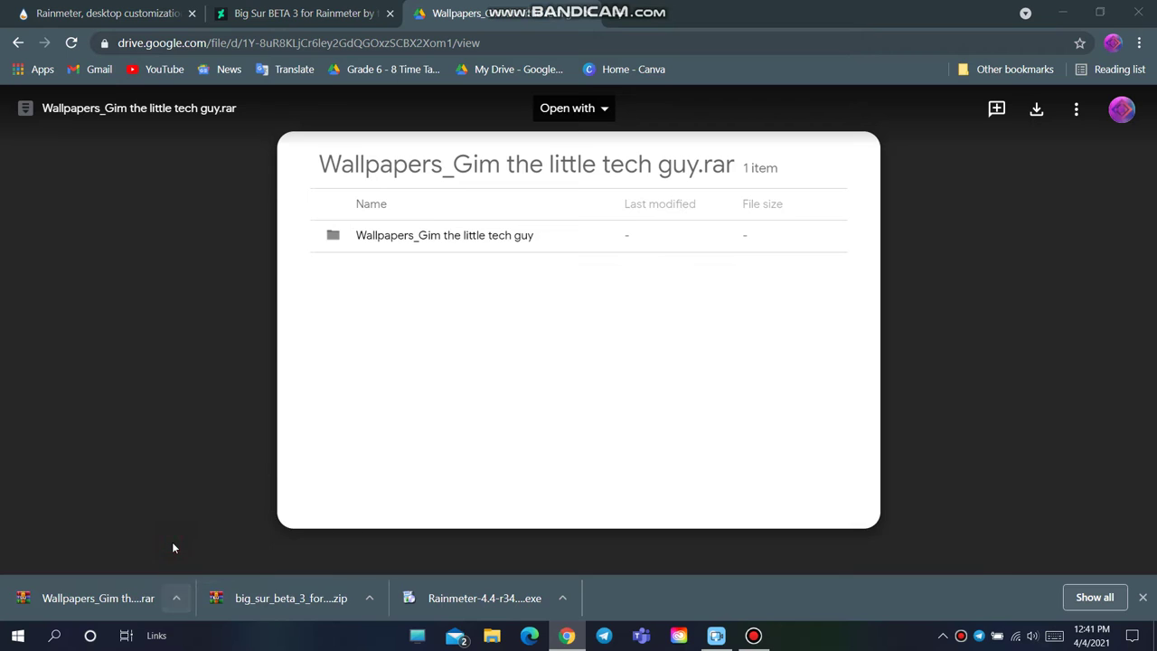
click(1063, 13)
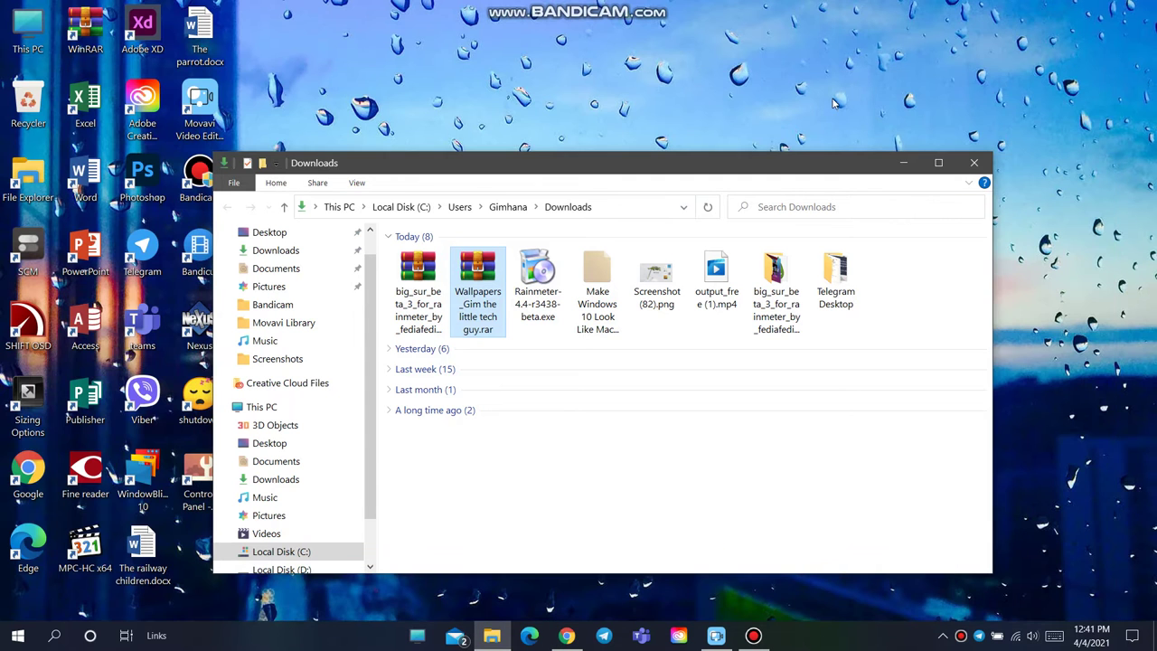
drag(723, 165, 688, 99)
ctrl+click(379, 226)
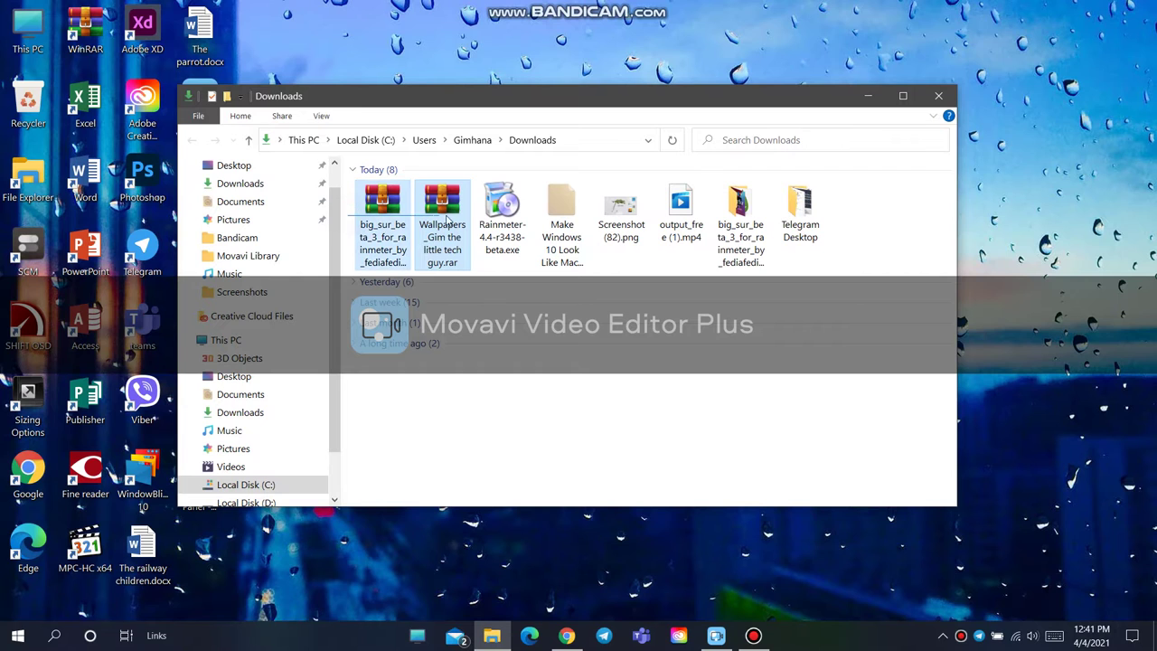
ctrl+click(495, 237)
- Launch the Rainmeter-4.4-r3438-beta.exe installer and accept the preselected installer language
click(501, 217)
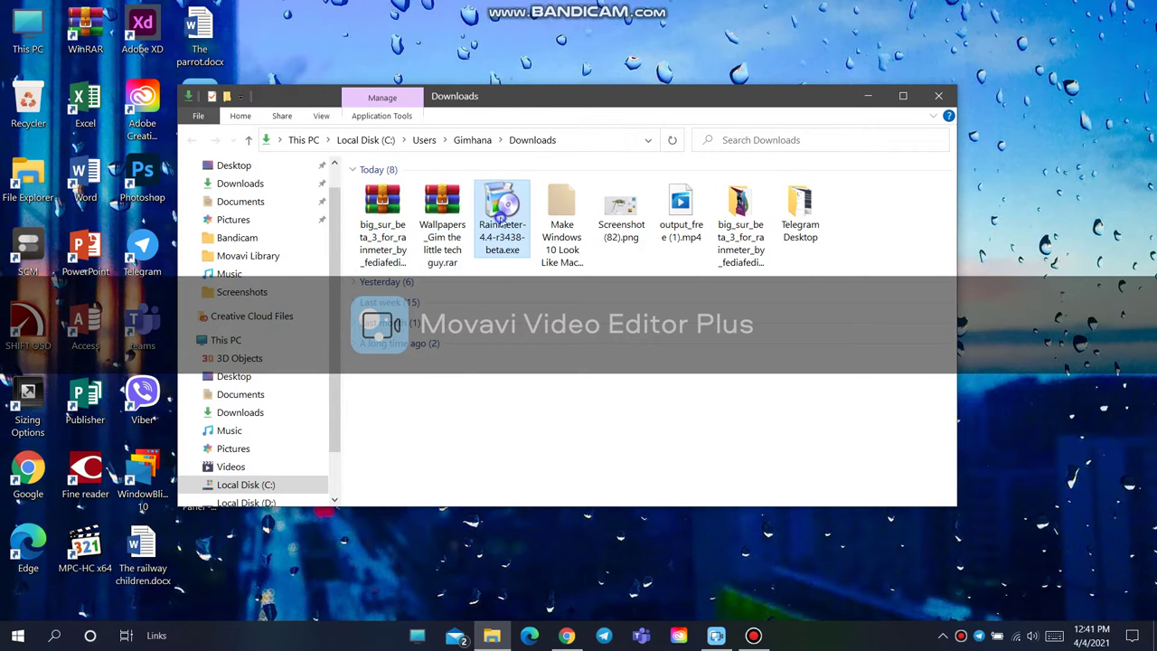
right_click(502, 217)
click(537, 186)
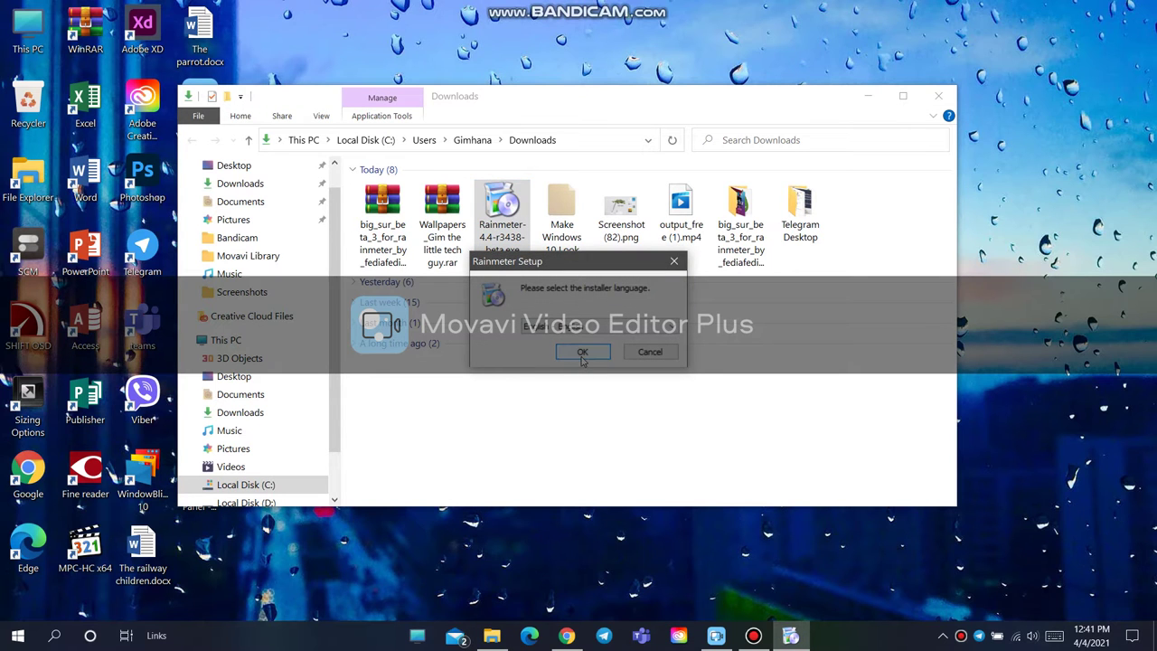
click(582, 354)
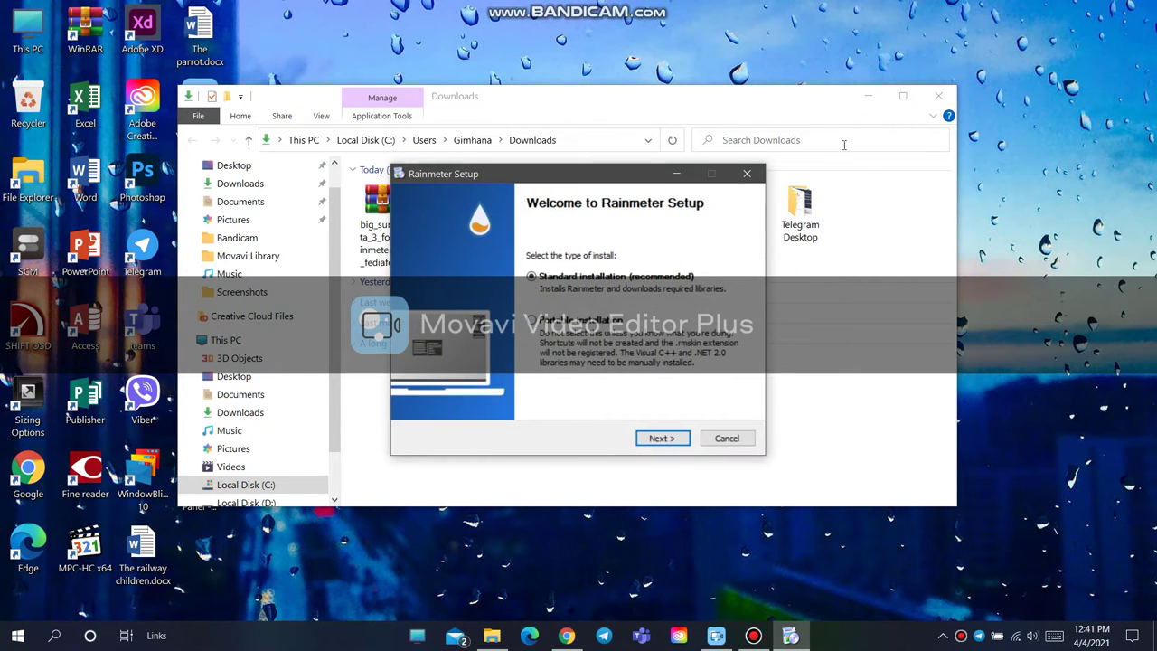
- Run the standard Rainmeter installation with the 64-bit and launch-on-startup options, then finish setup with Run Rainmeter enabled
click(867, 101)
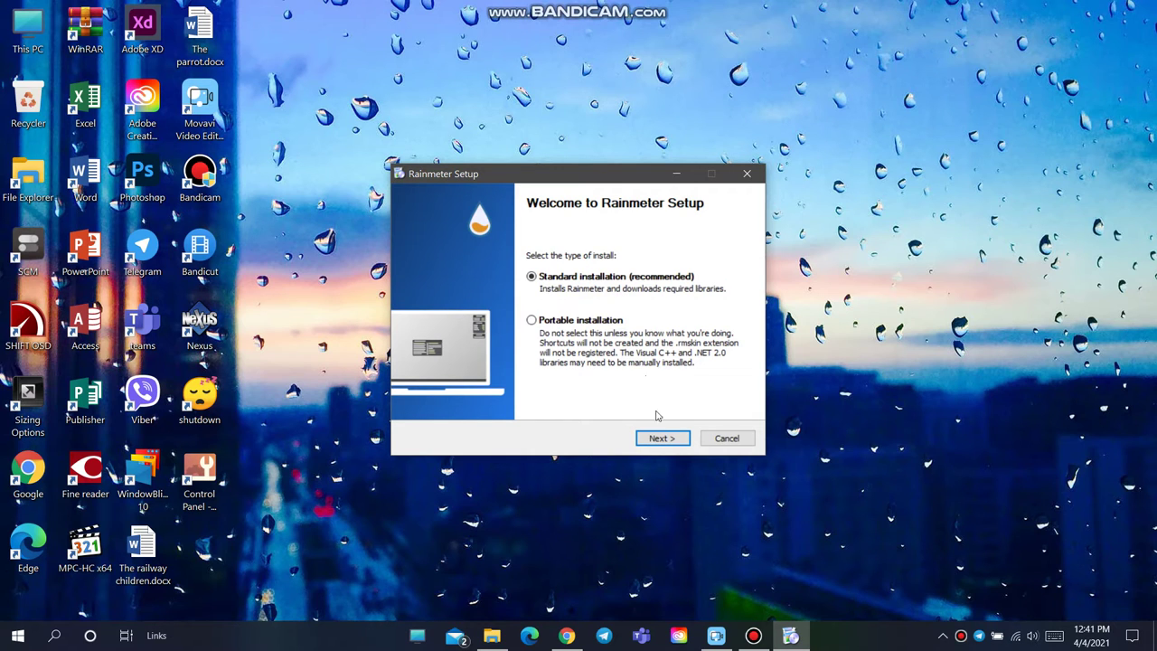
click(663, 439)
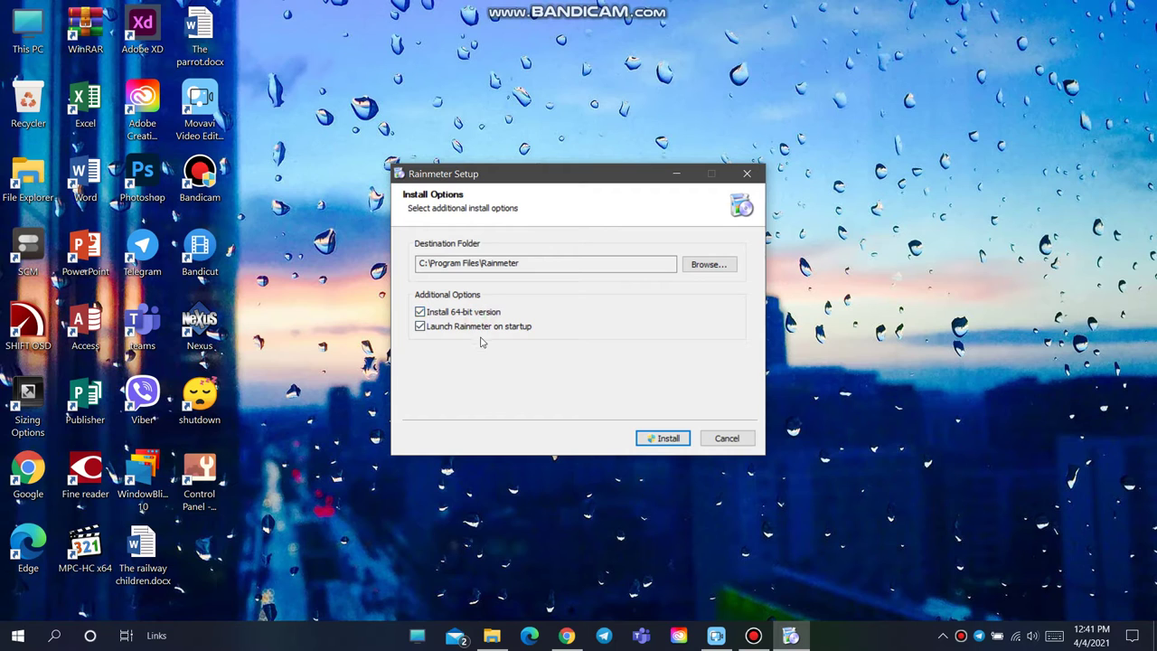
click(661, 439)
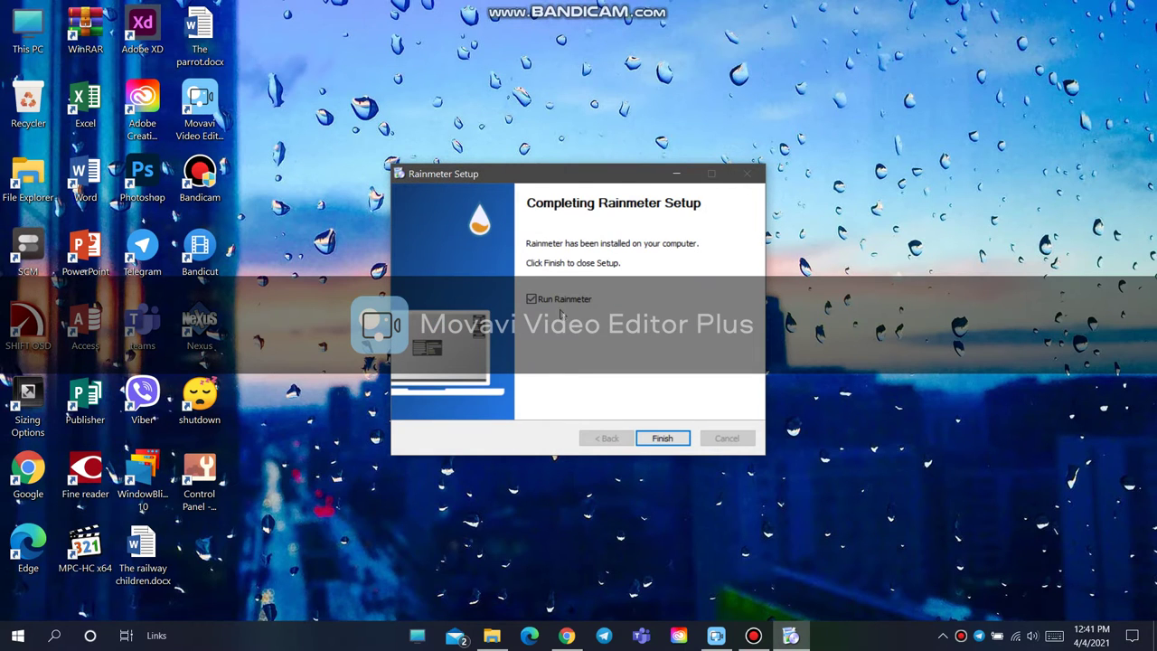
click(663, 438)
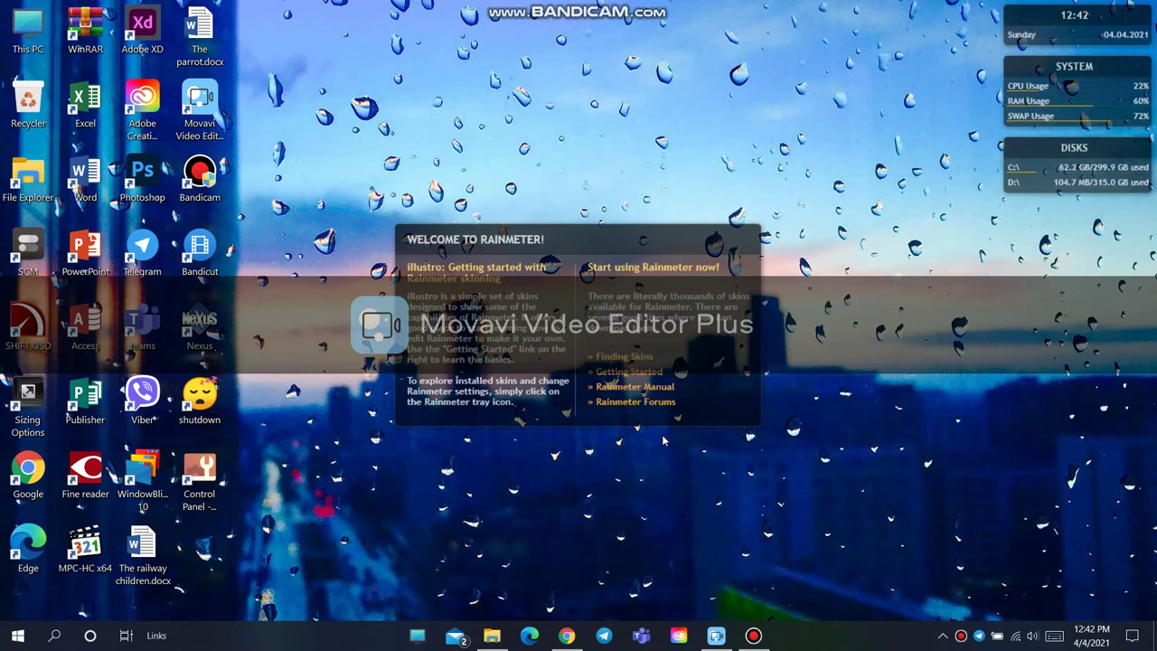
- Unload the default illustro skins from the desktop: the welcome panel, clock, system and disk widgets
right_click(665, 271)
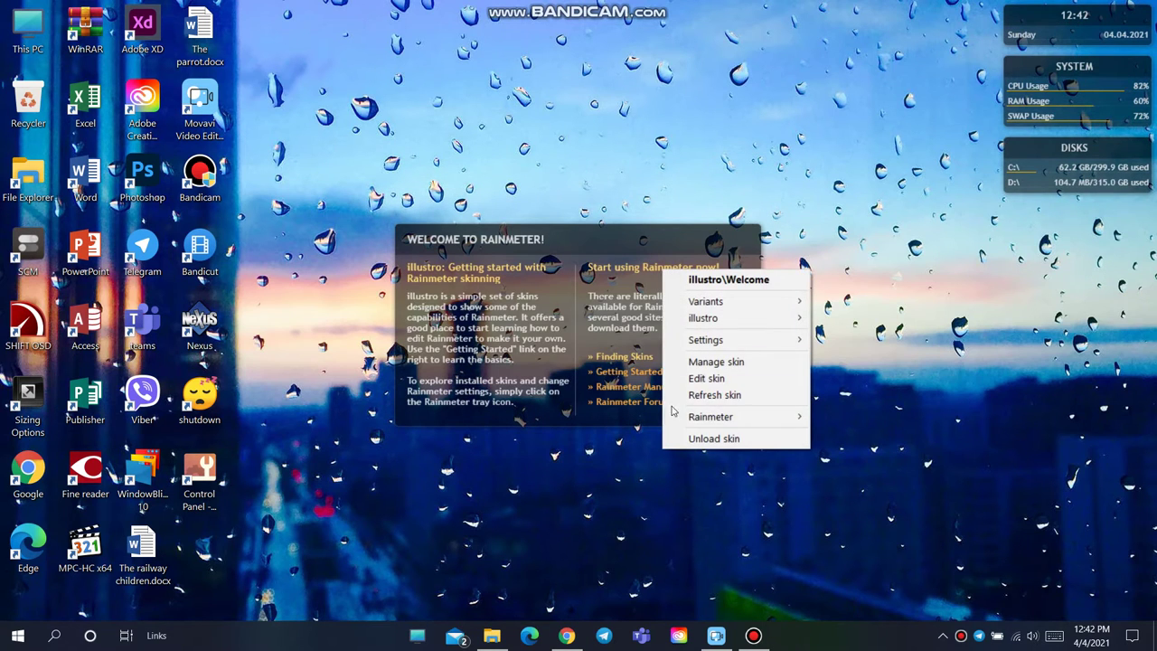
click(705, 438)
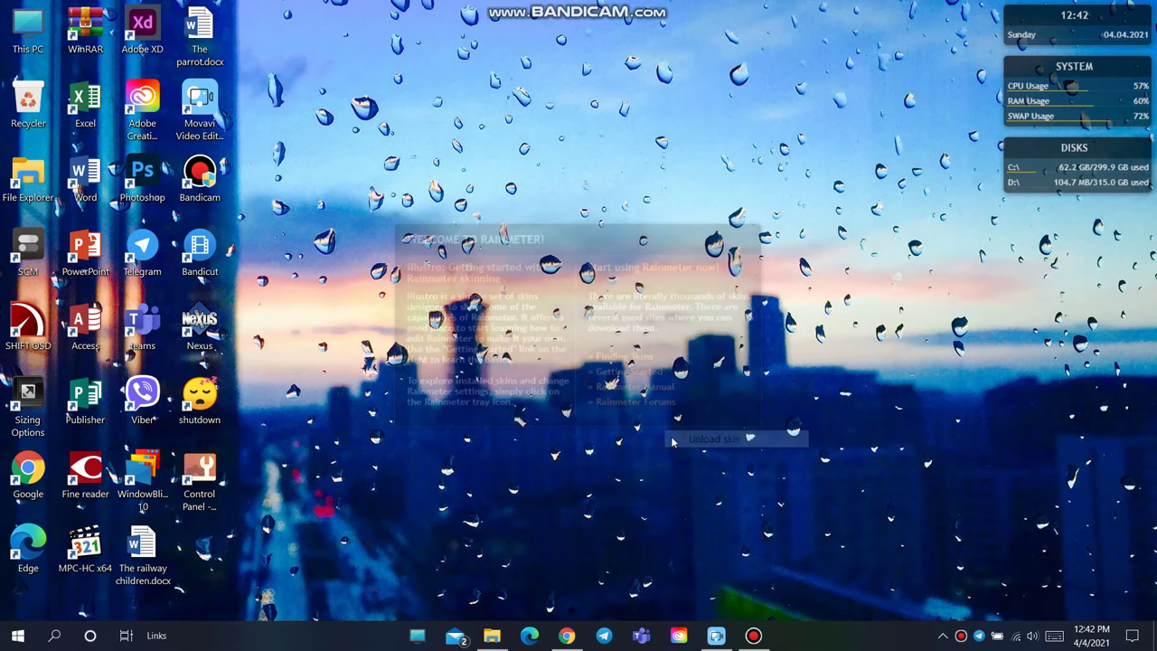
right_click(1051, 42)
click(1054, 206)
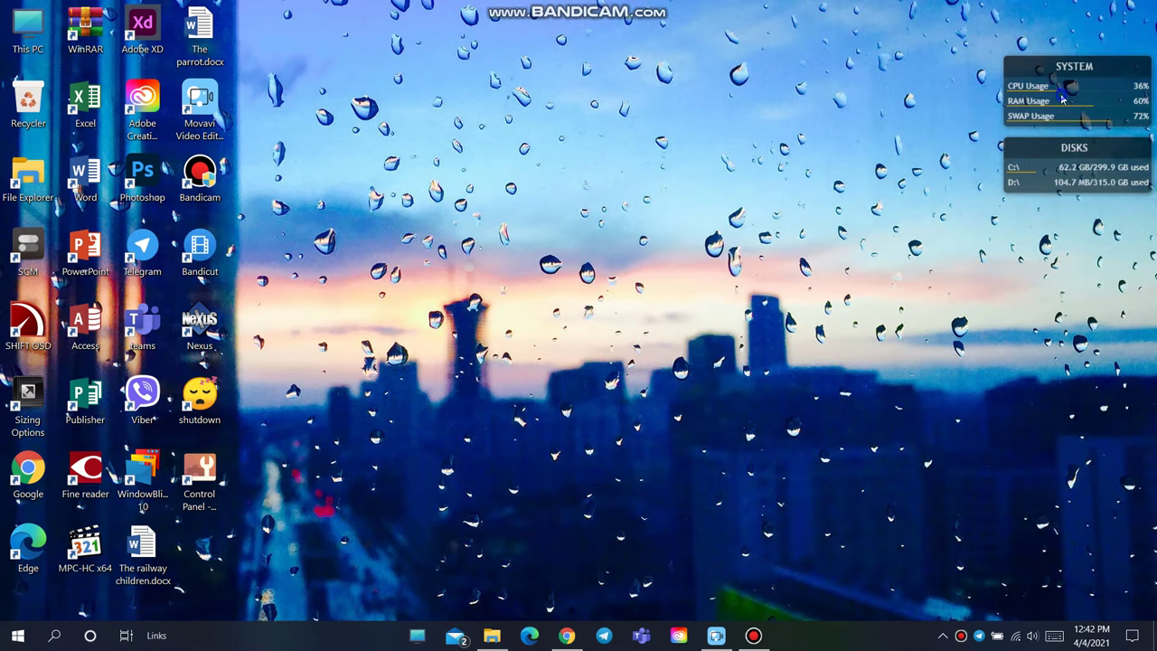
right_click(1063, 101)
click(1083, 263)
right_click(1078, 154)
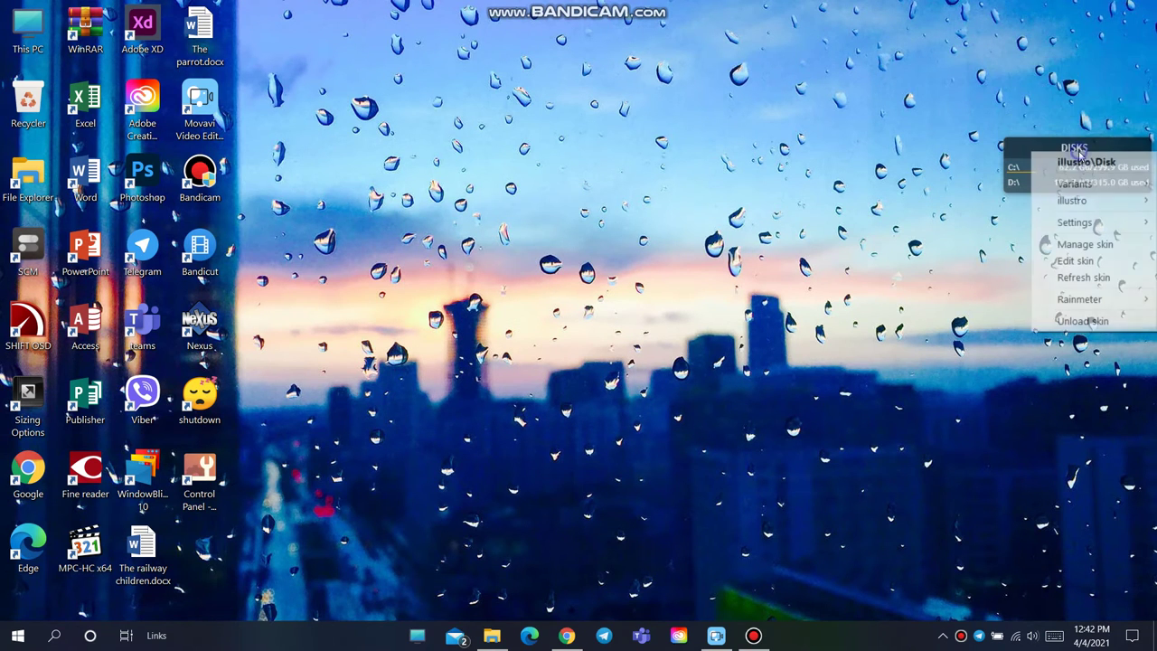
click(1072, 320)
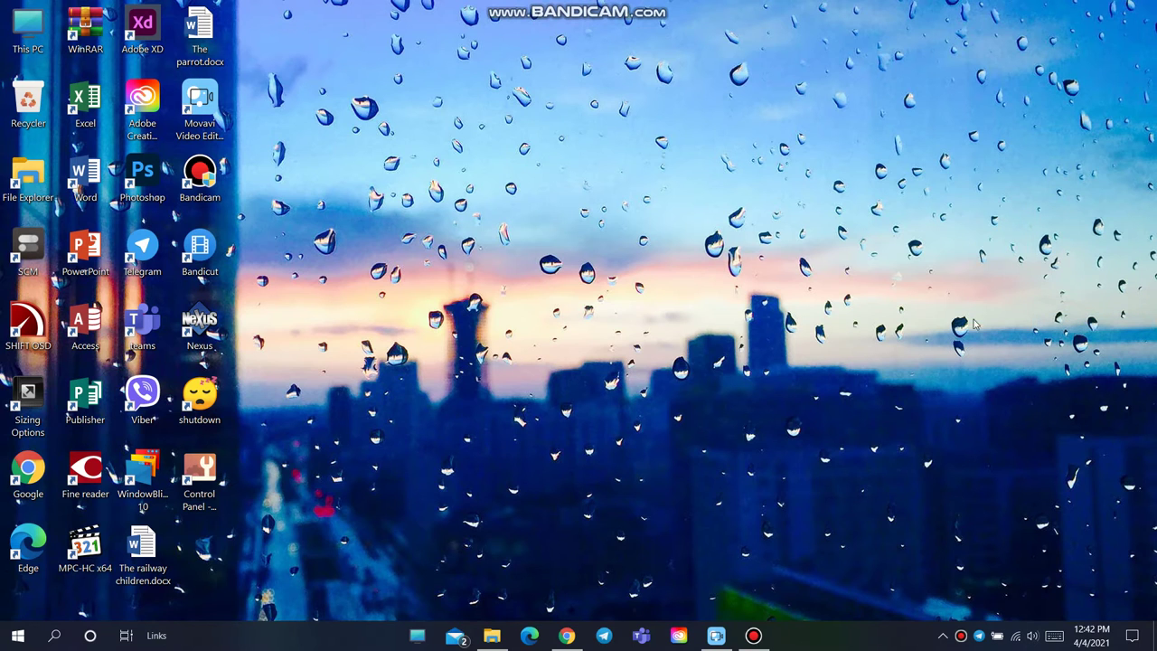
- Extract the Big Sur zip in Downloads into its own named folder, replacing the existing files
click(493, 636)
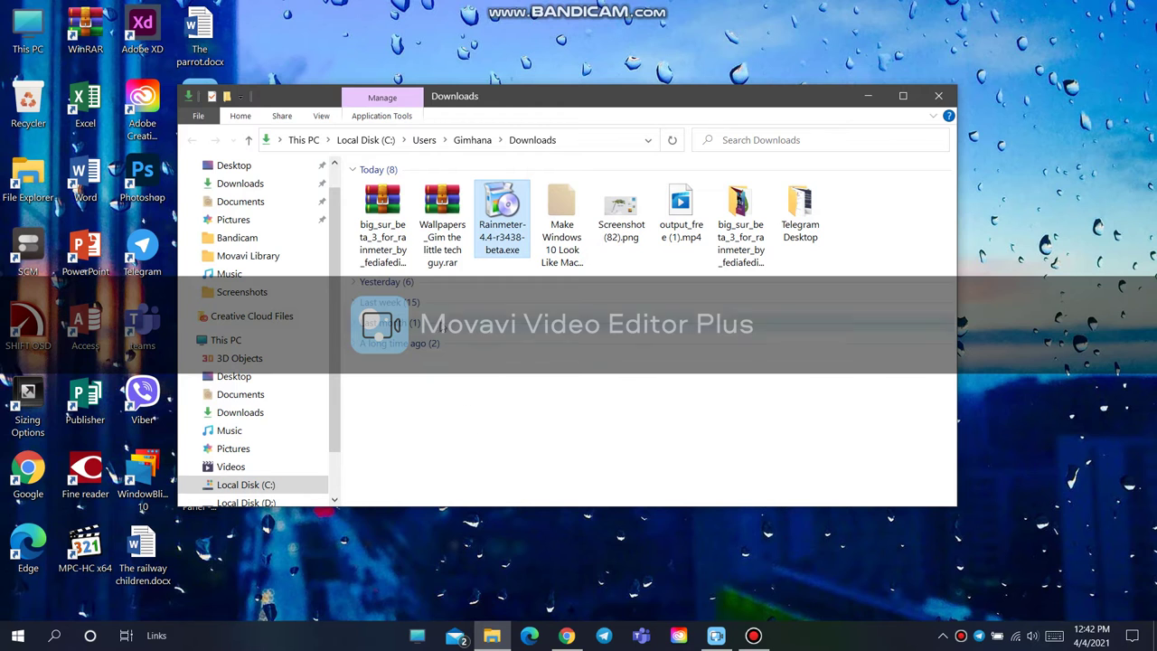
right_click(376, 201)
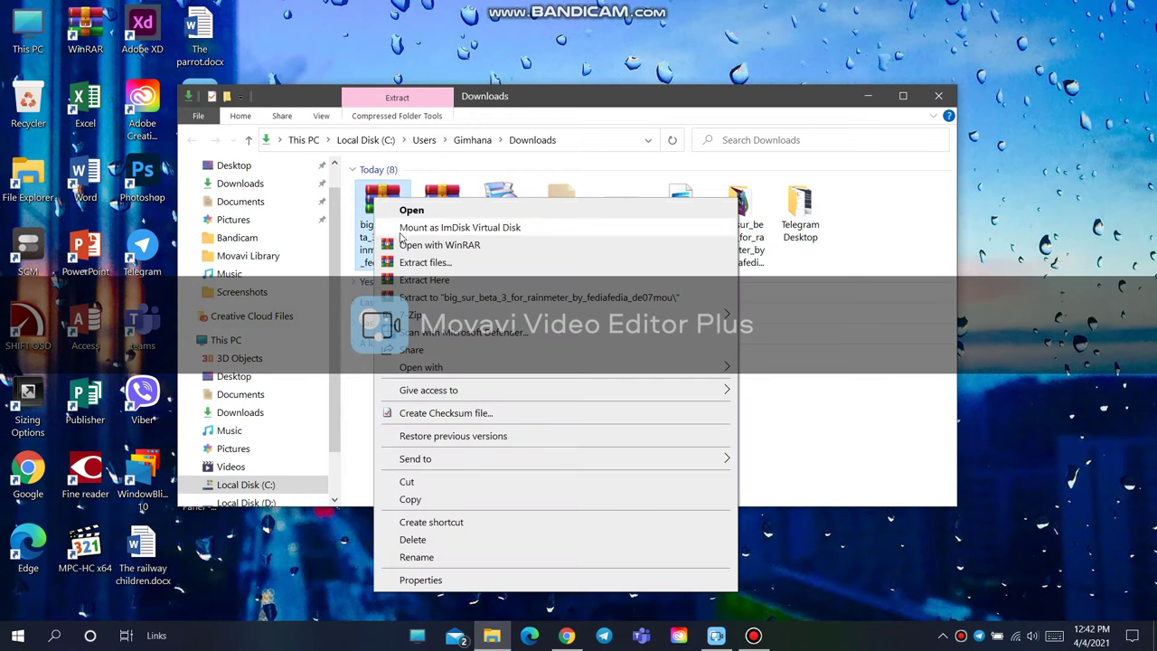
click(420, 297)
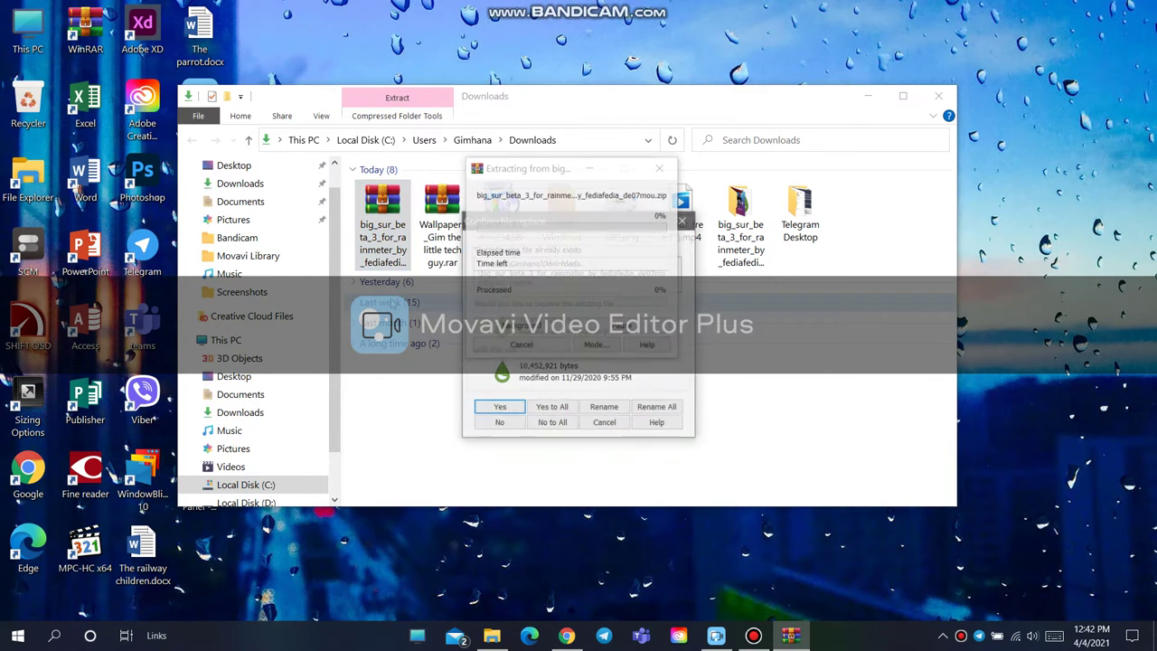
click(506, 407)
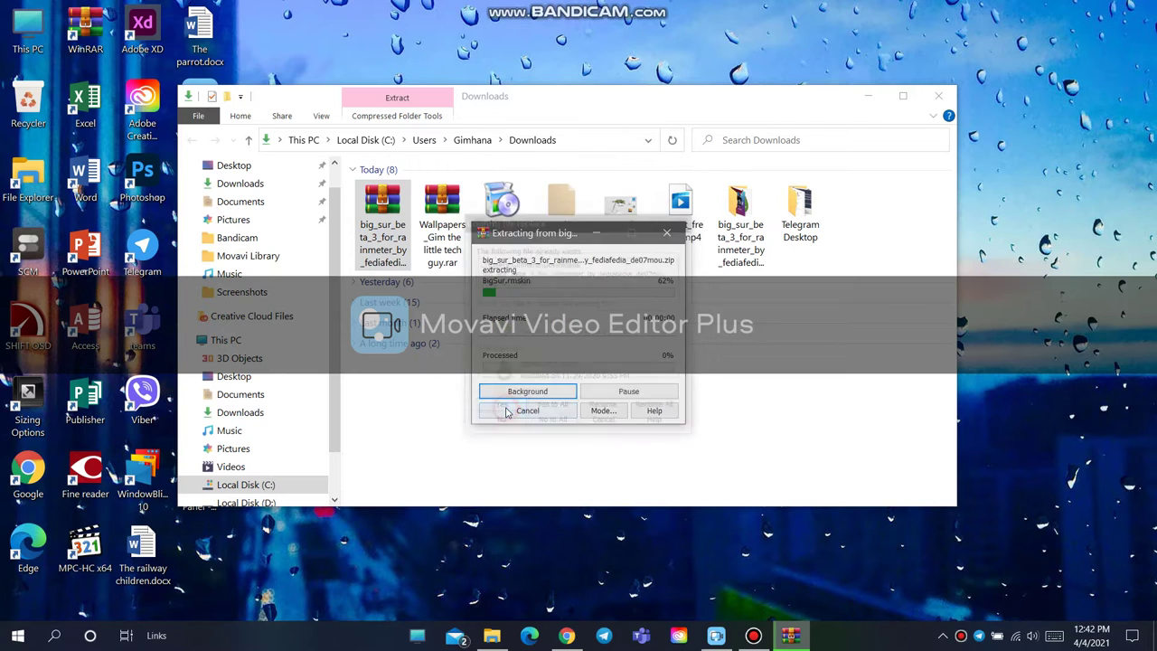
click(506, 408)
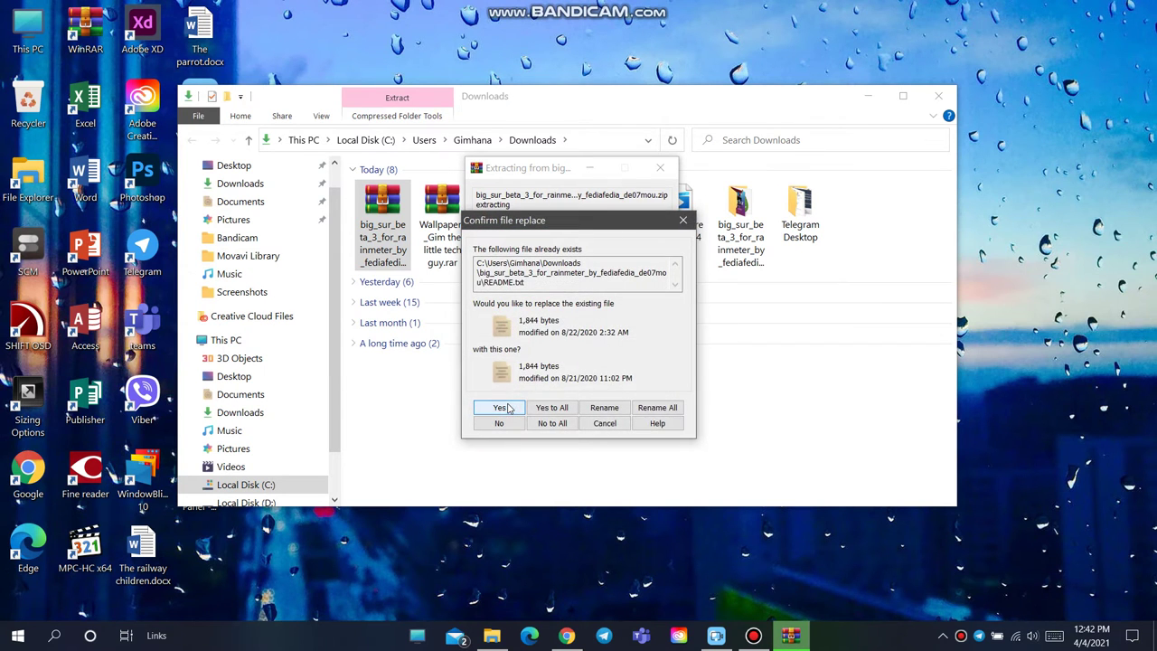
click(506, 408)
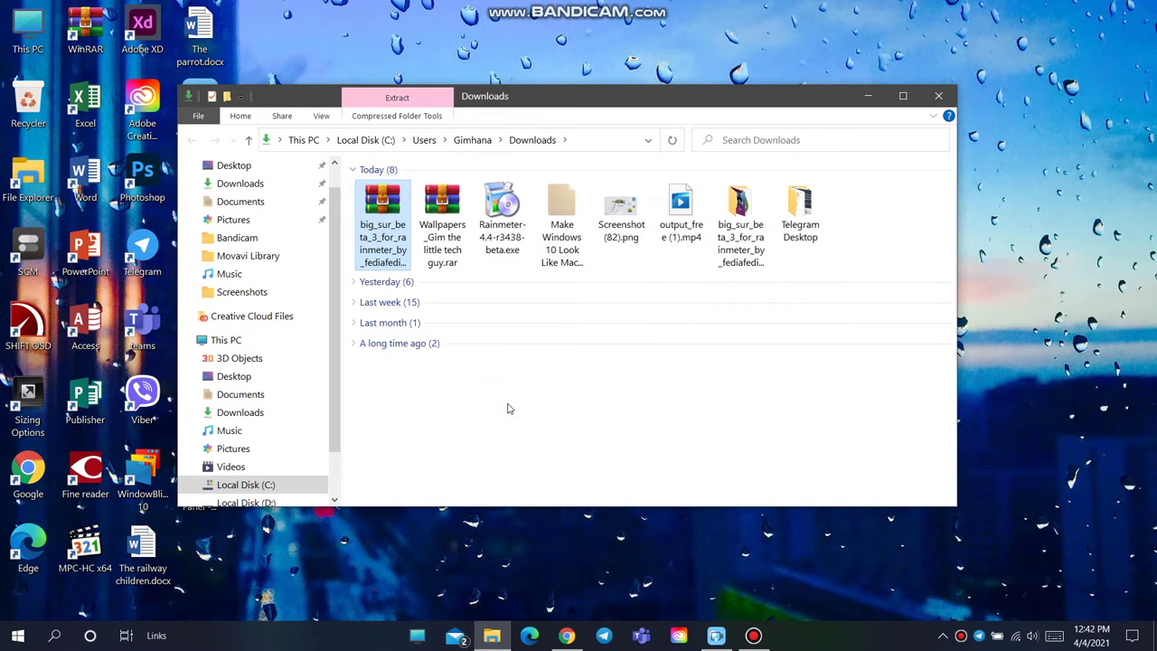
- Install BigSur.rmskin from the extracted folder with its included layout applied
double_click(736, 228)
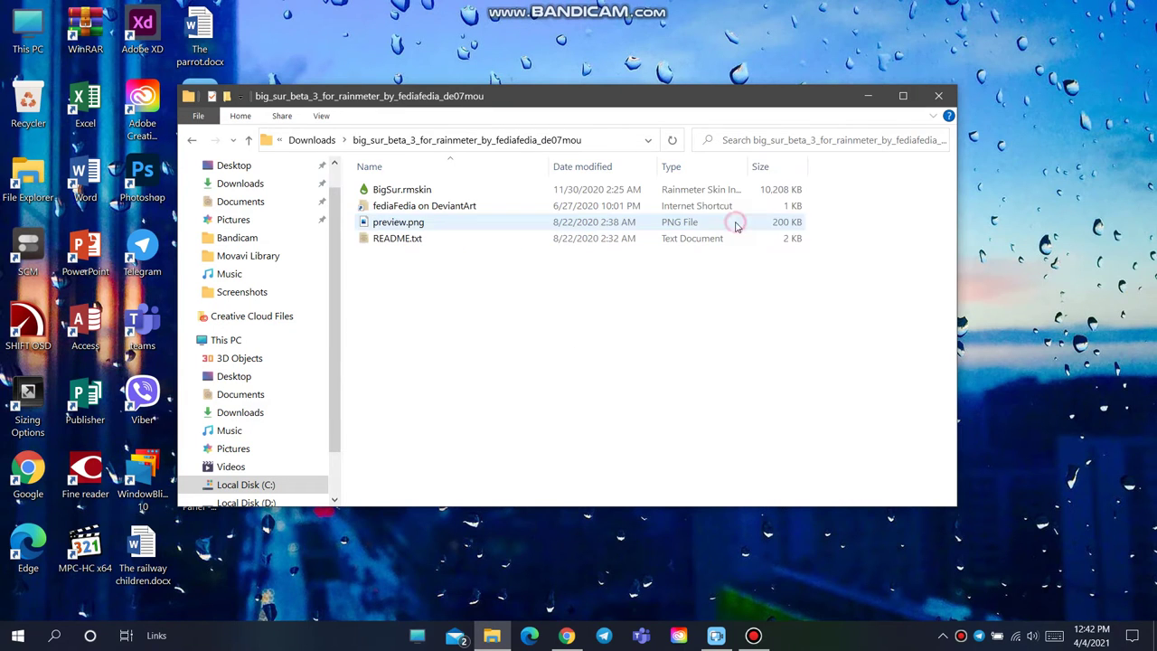
double_click(580, 192)
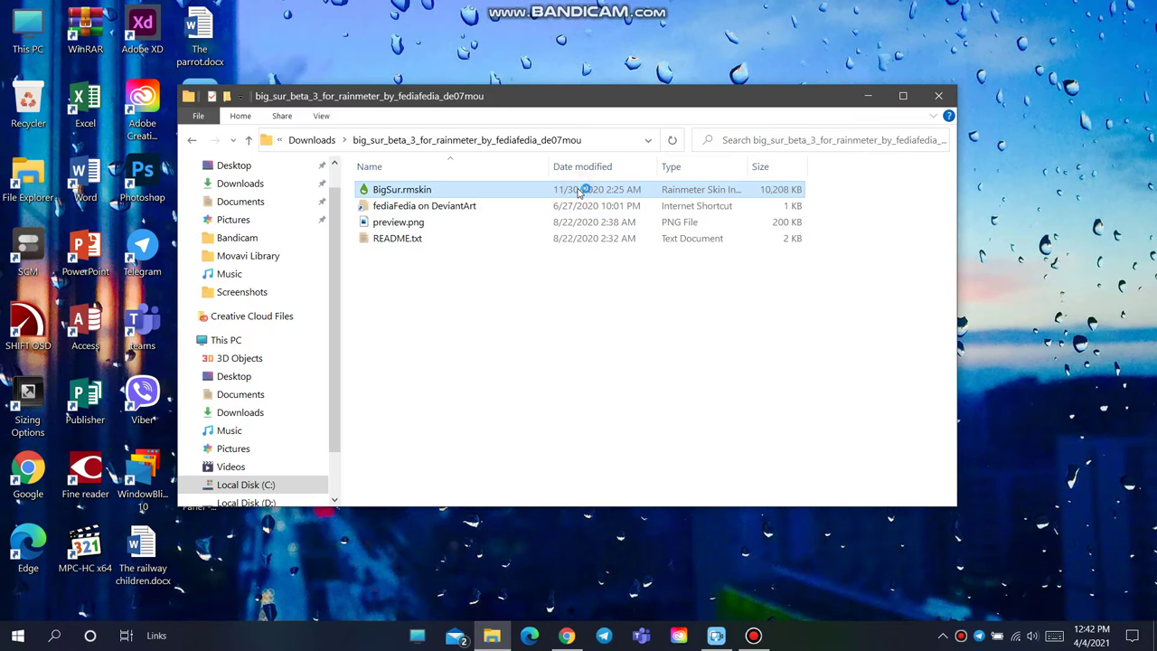
click(862, 97)
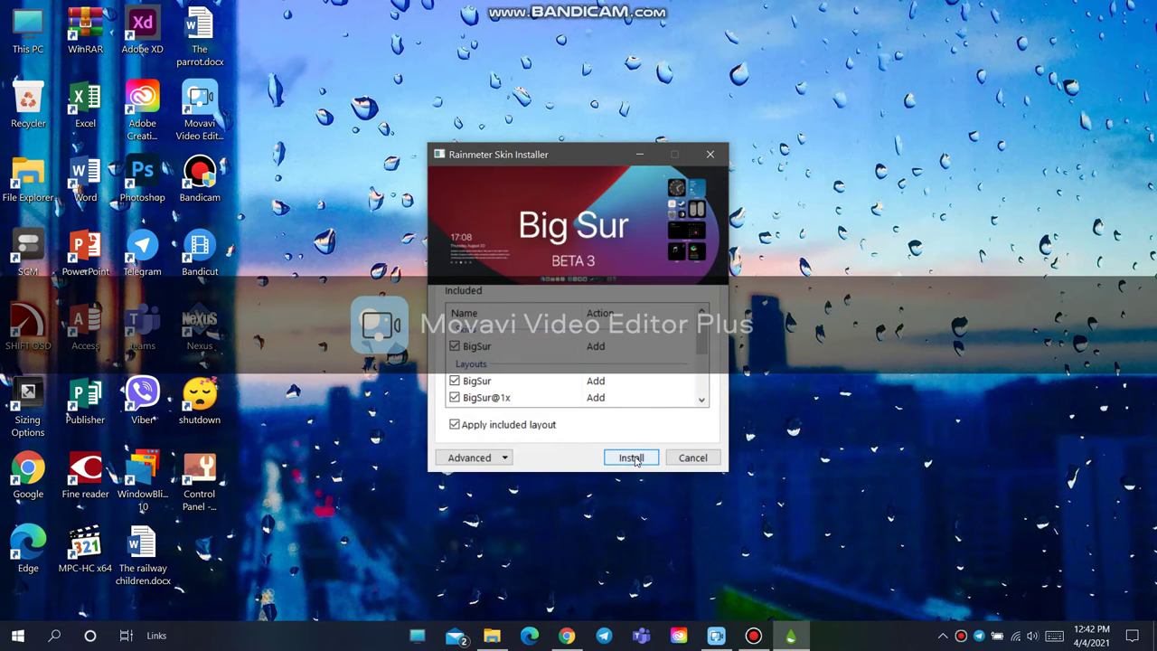
click(633, 458)
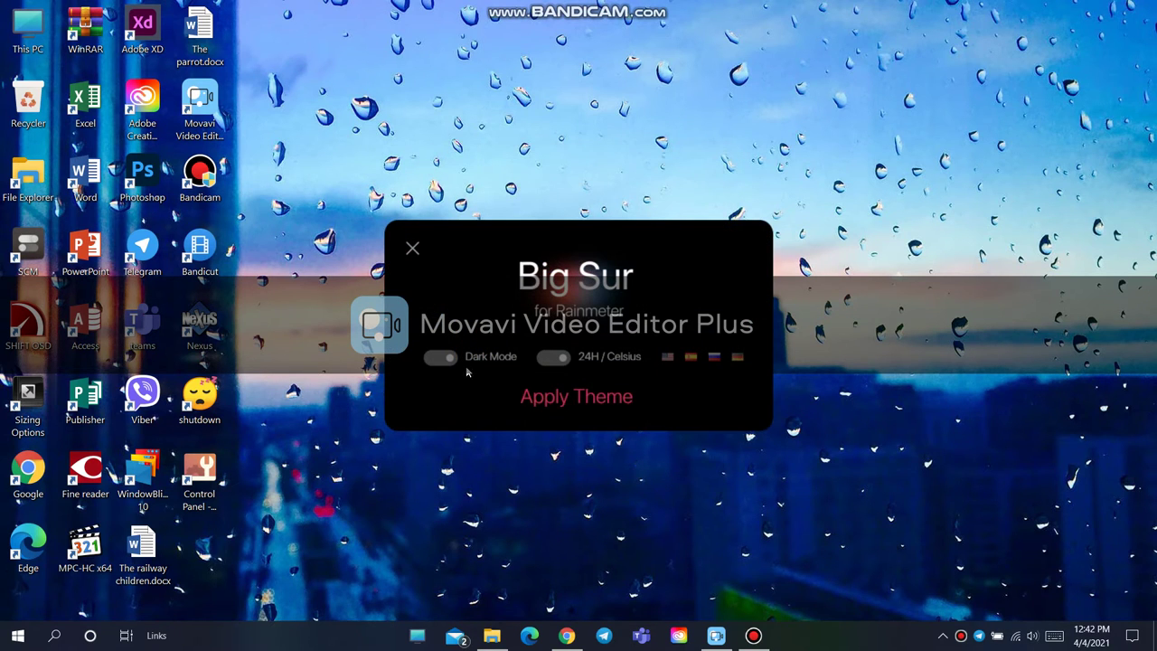
- Apply the Big Sur theme from its welcome dialog and refresh the desktop
click(553, 401)
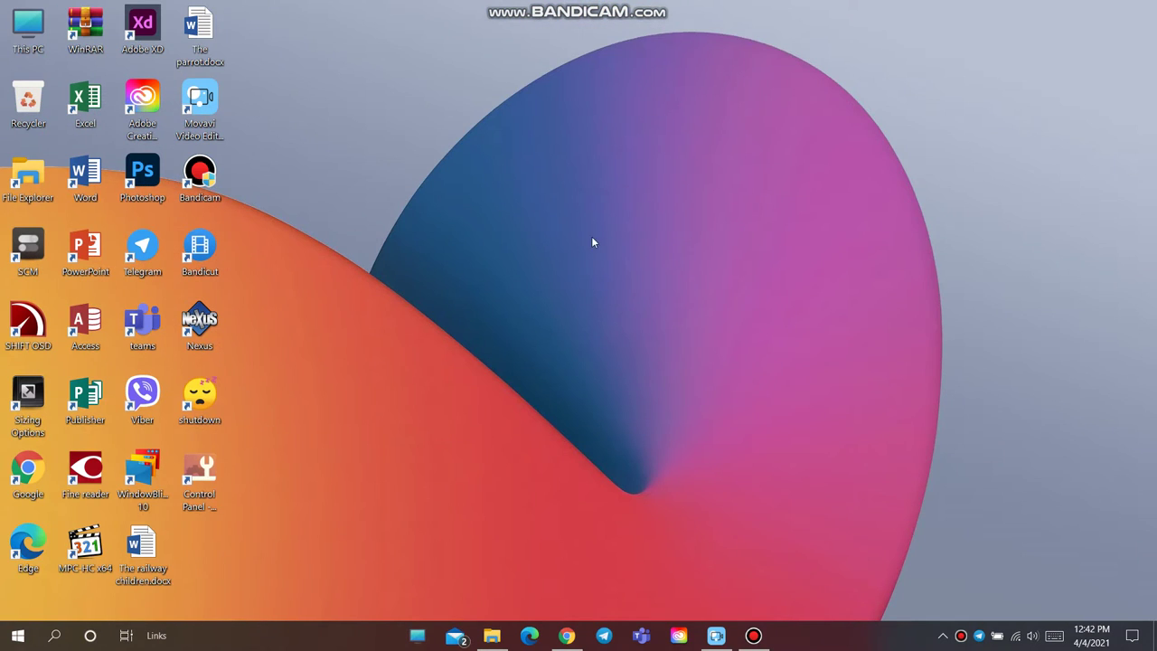
right_click(597, 204)
click(624, 250)
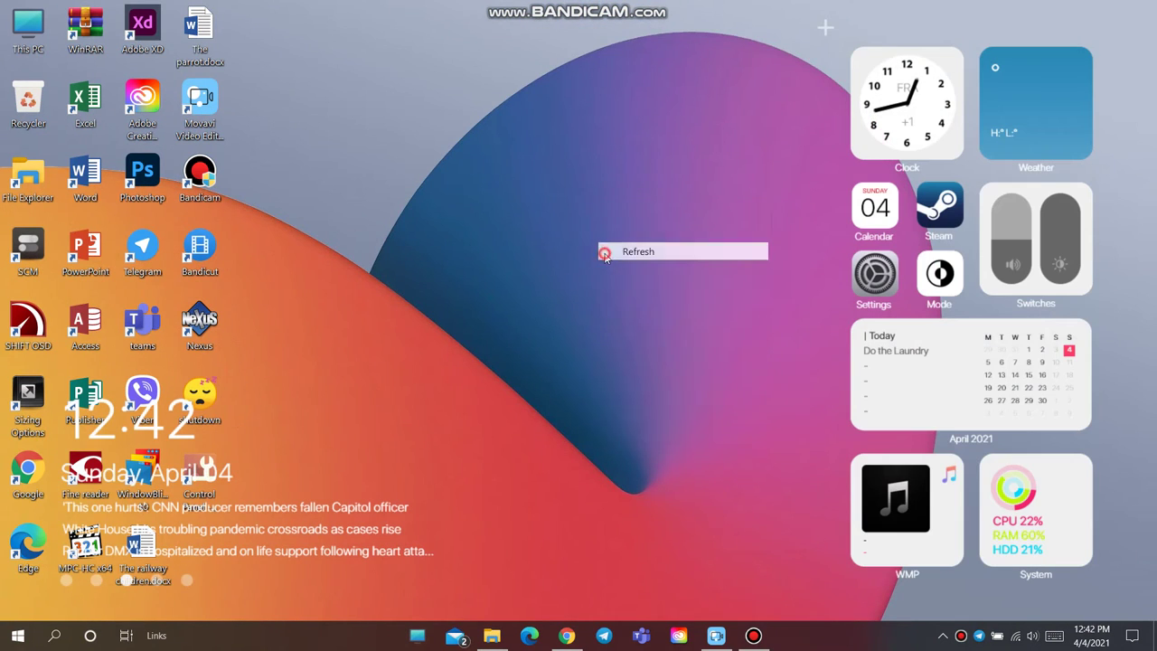
- Hide all desktop icons so only the Big Sur widgets remain on the wallpaper
right_click(605, 192)
mouse_move(645, 195)
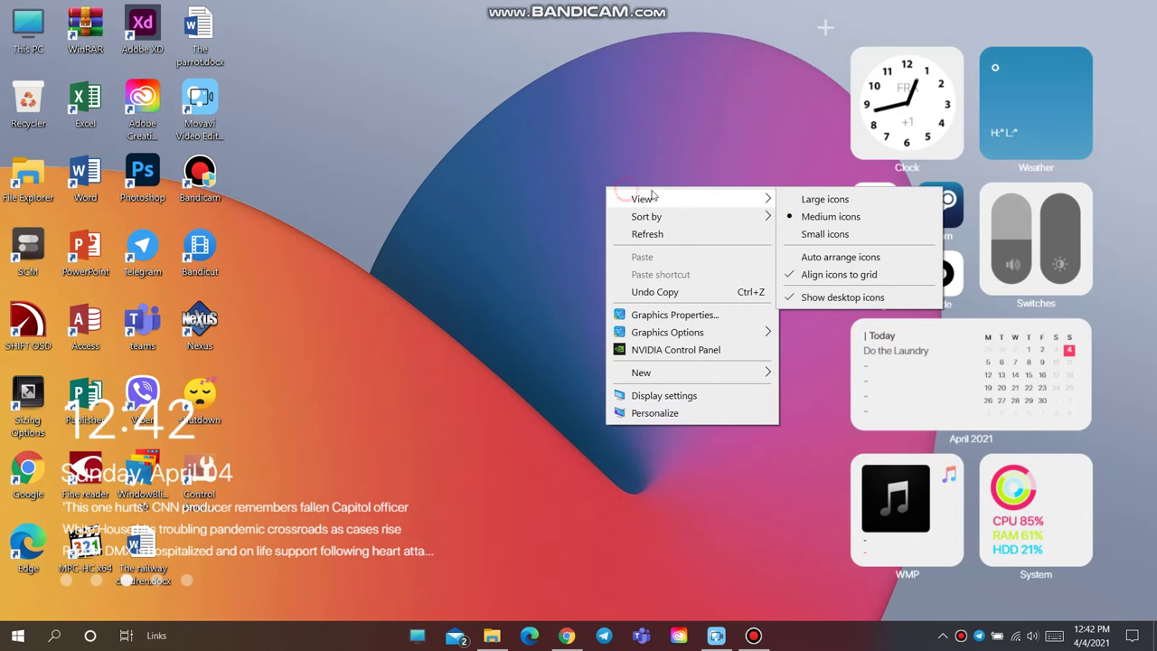
click(823, 296)
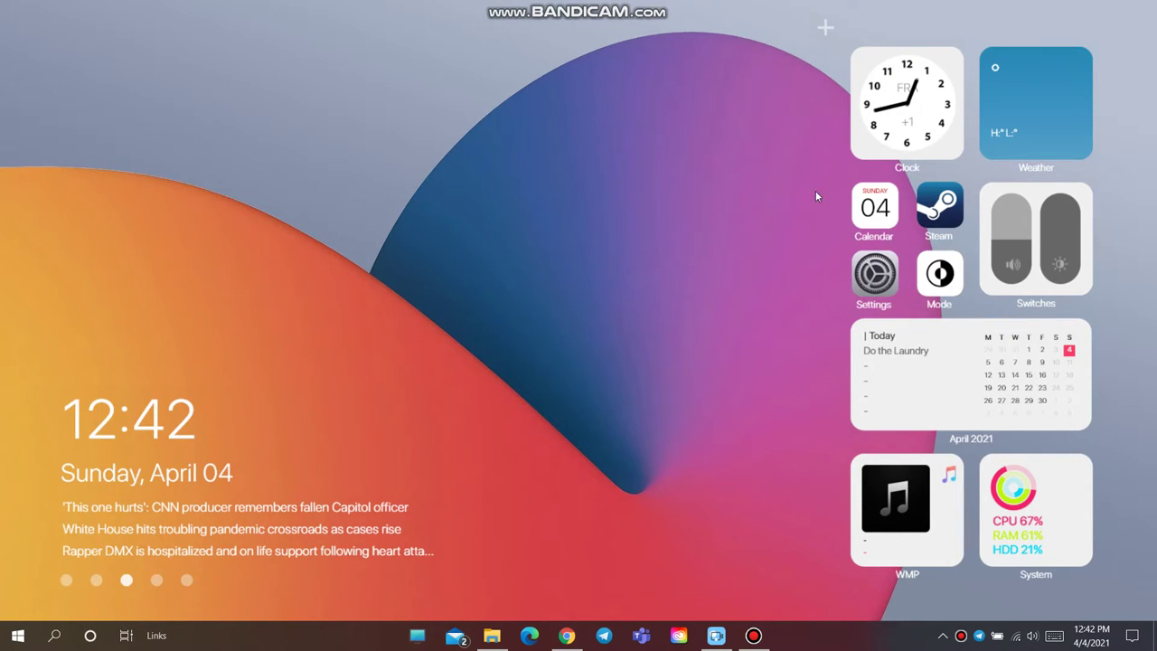
- Add the navigation bar with web, social, videos, games, music, pictures and settings from the skin's Extras
click(825, 29)
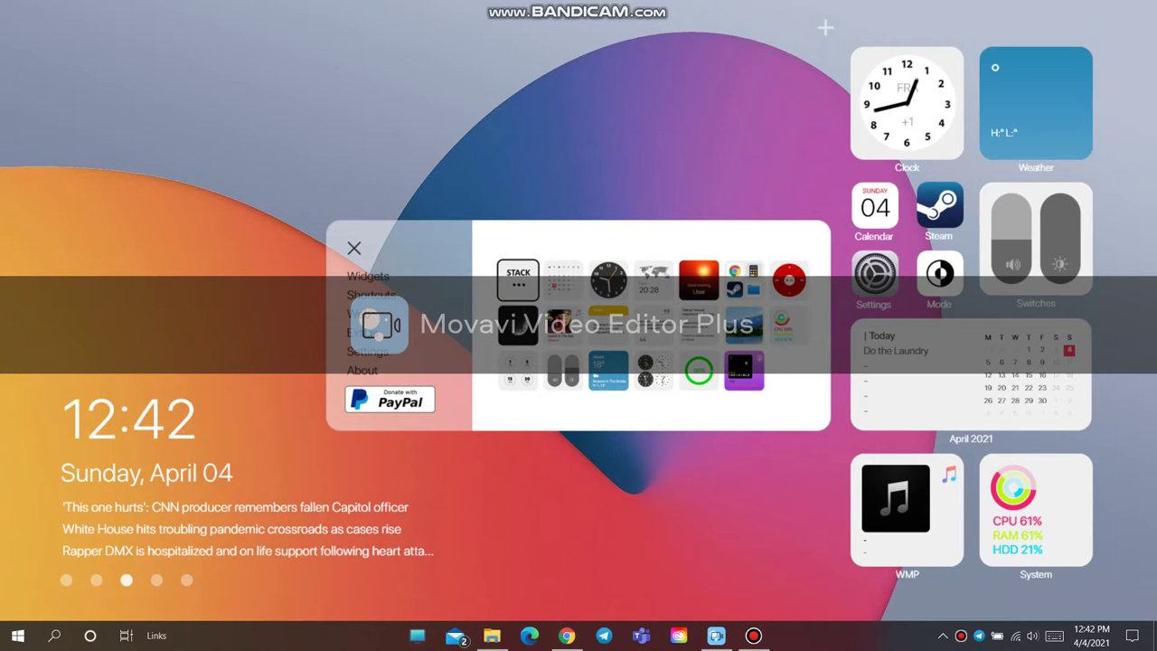
click(364, 332)
click(595, 282)
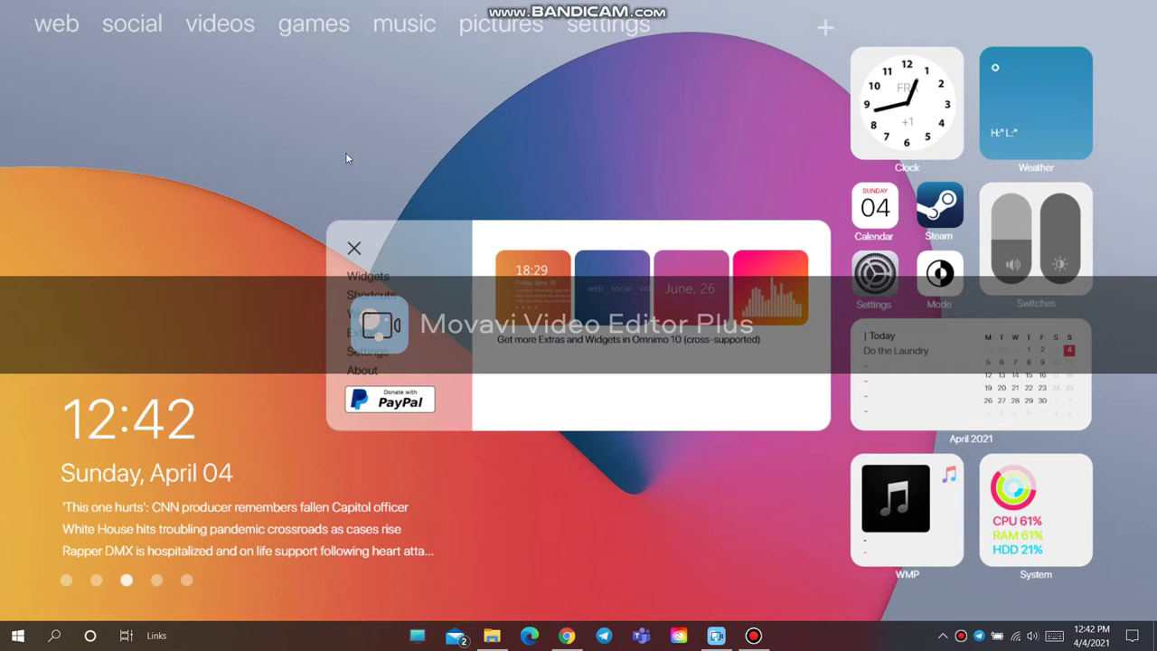
- Add the Library and Clock widgets and place them side by side on the empty upper-left part of the desktop
click(367, 277)
click(740, 294)
drag(129, 93, 393, 174)
click(616, 289)
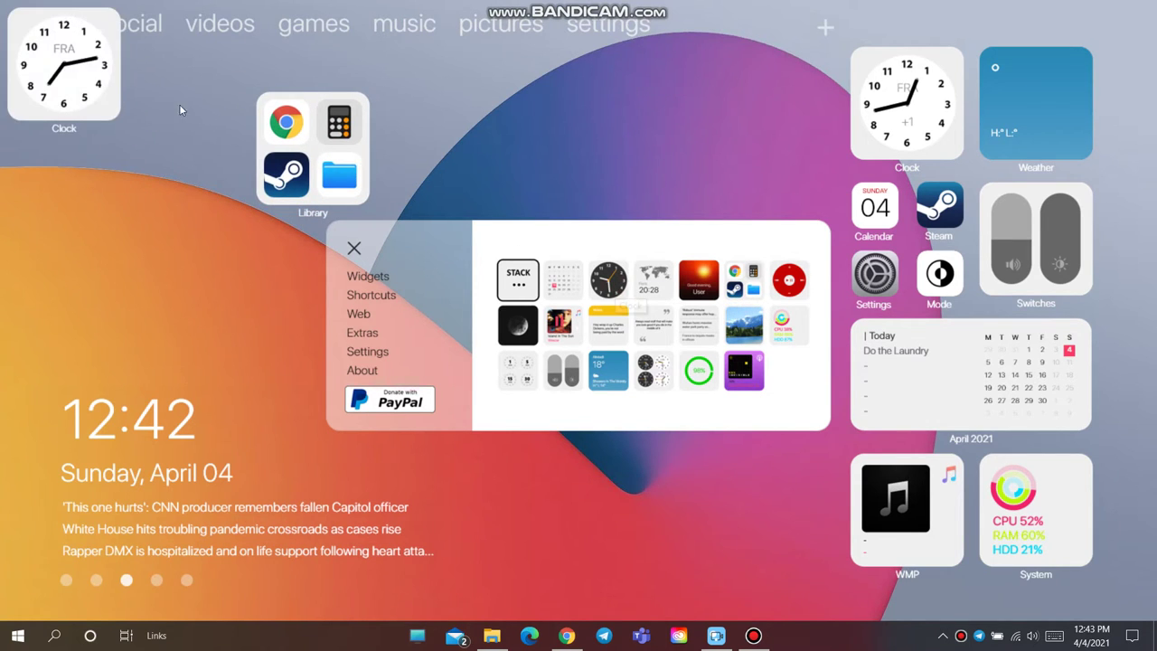
drag(94, 68, 182, 161)
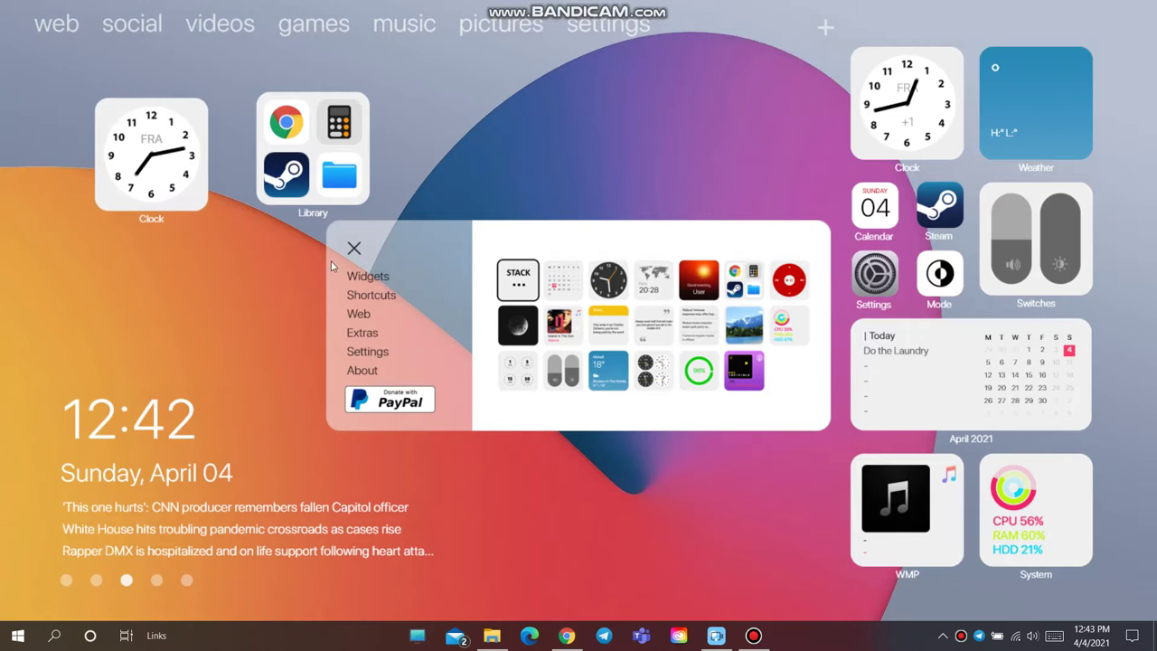
- Add a Battery widget below the new clock, reload Calendar in its small month layout, and place a Greeter widget beside Library
click(683, 374)
drag(54, 80, 154, 294)
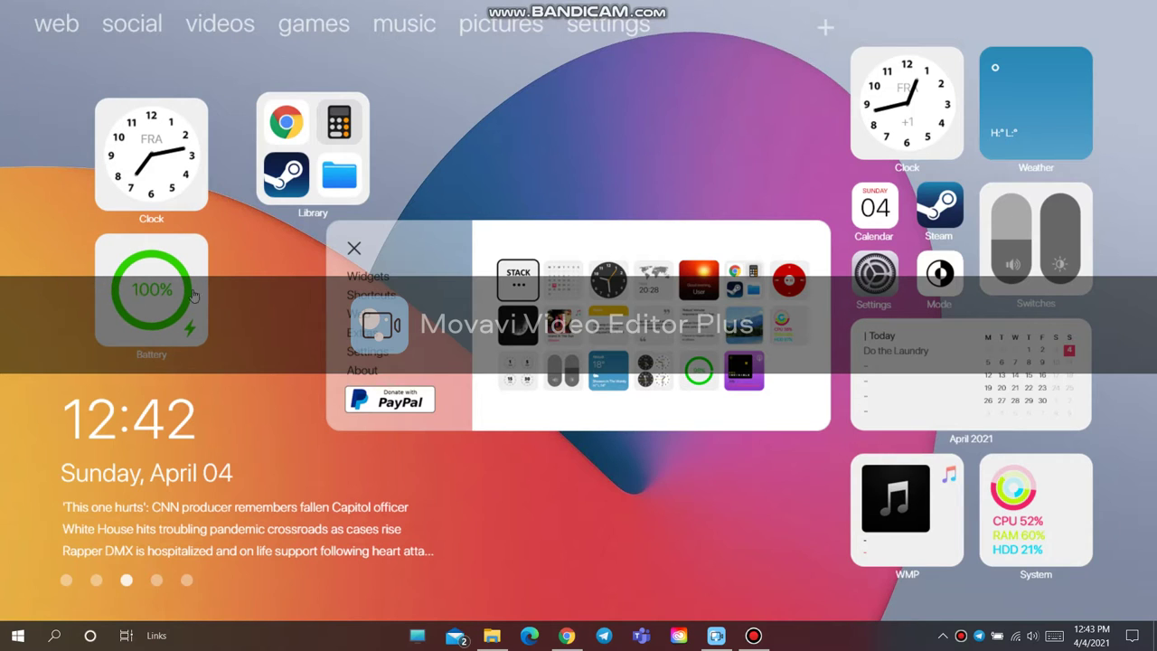
click(554, 282)
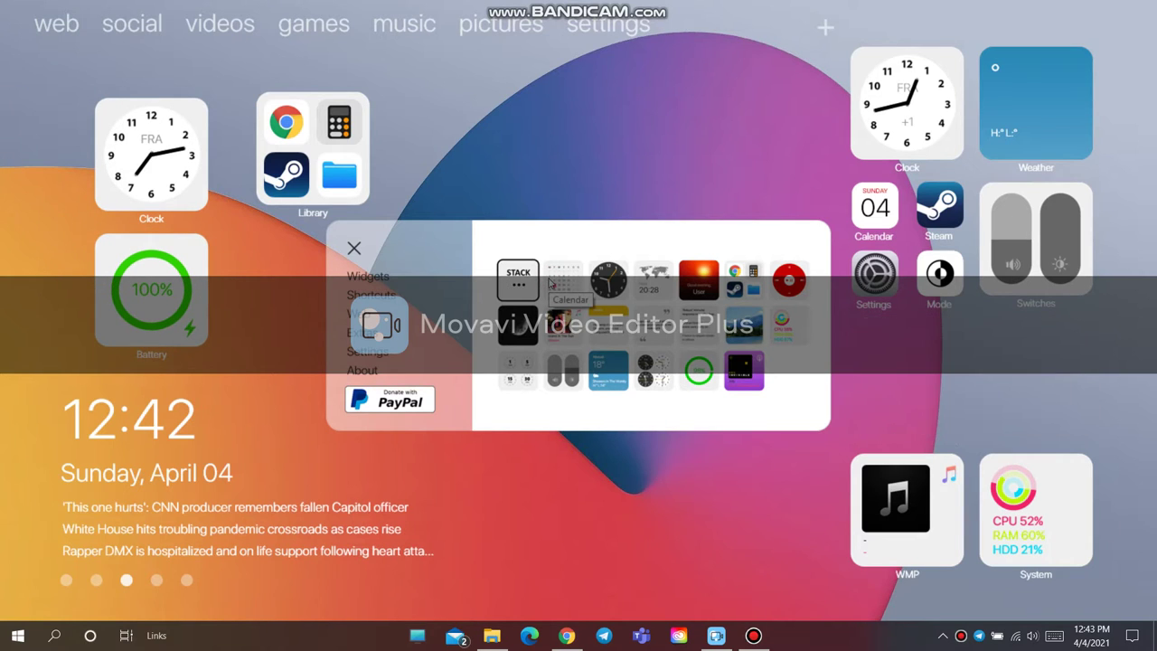
click(698, 285)
drag(43, 49, 452, 137)
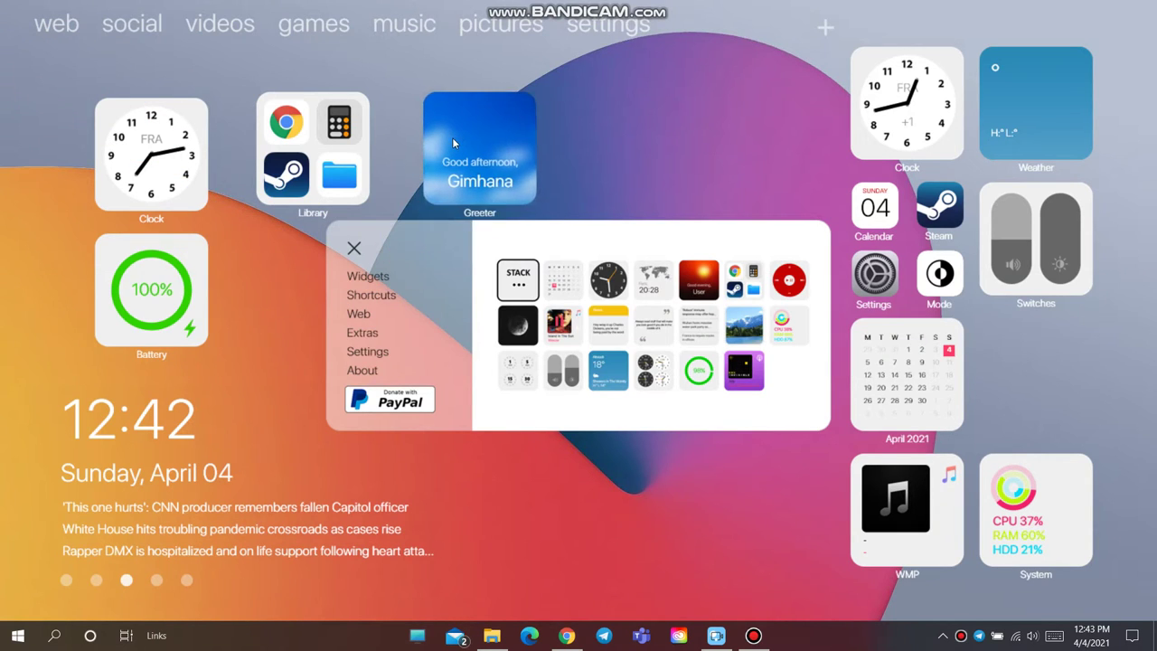
- Add the Teams and Edge app shortcuts and stack them at the desktop's left edge
click(374, 299)
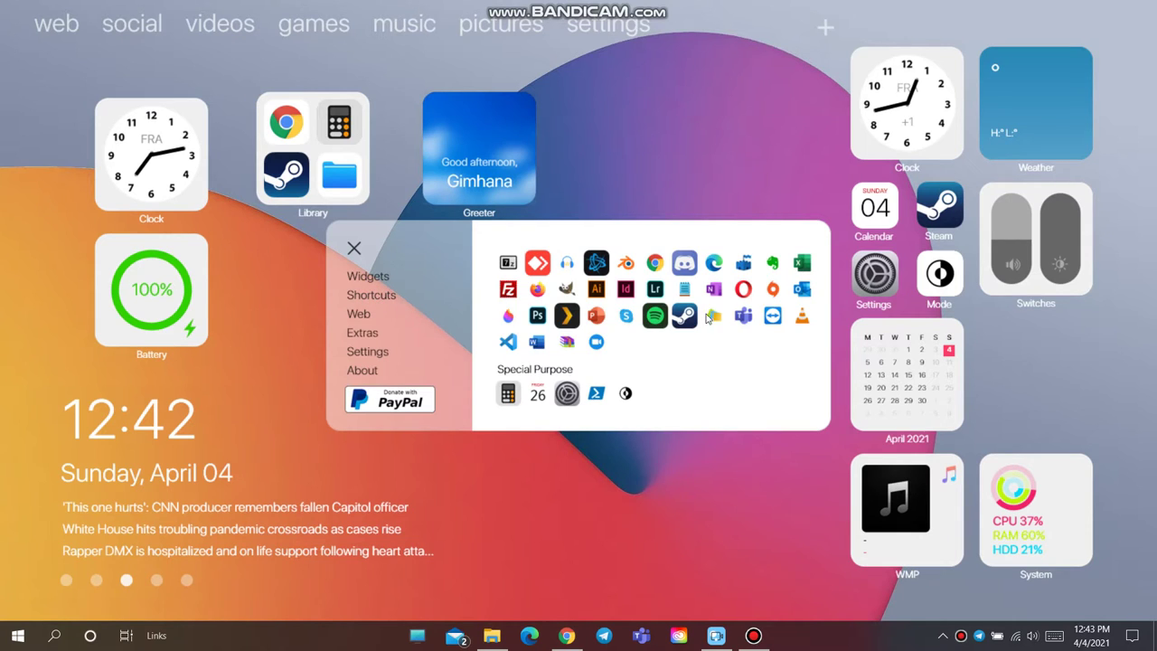
click(743, 314)
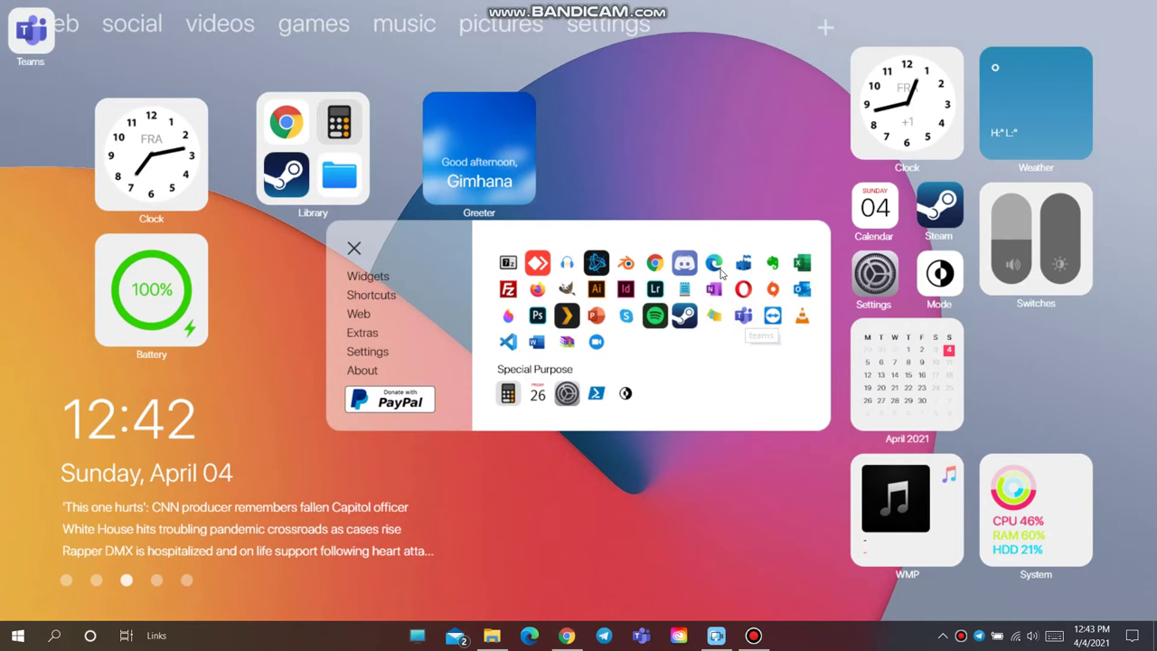
drag(34, 56, 36, 132)
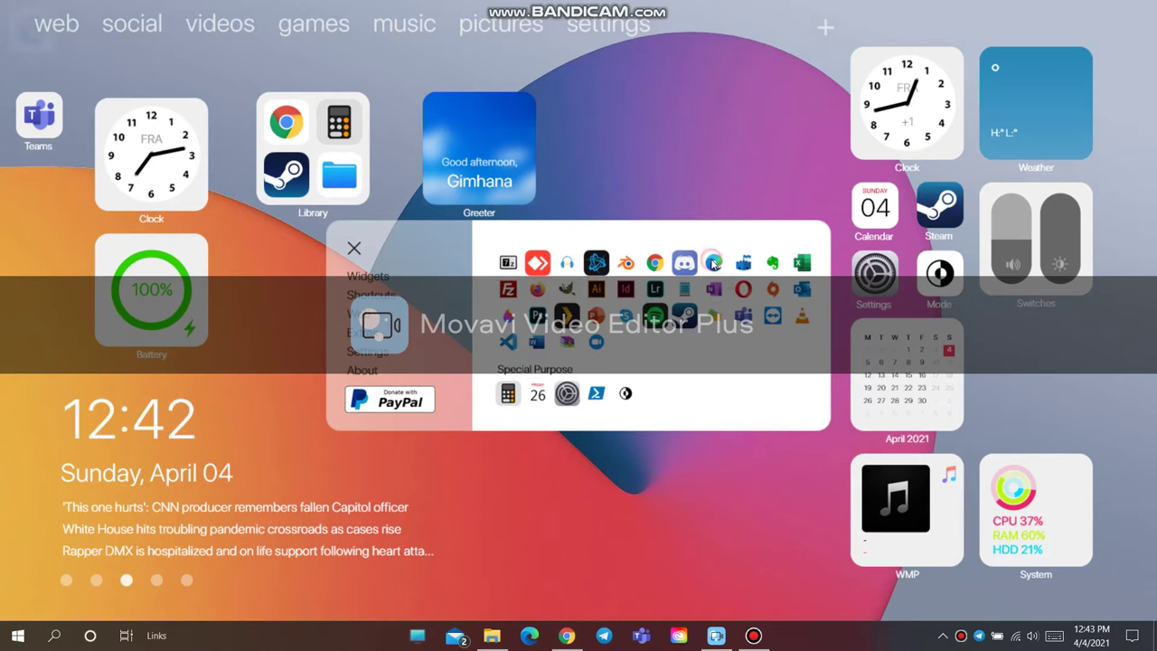
click(714, 262)
drag(43, 61, 48, 190)
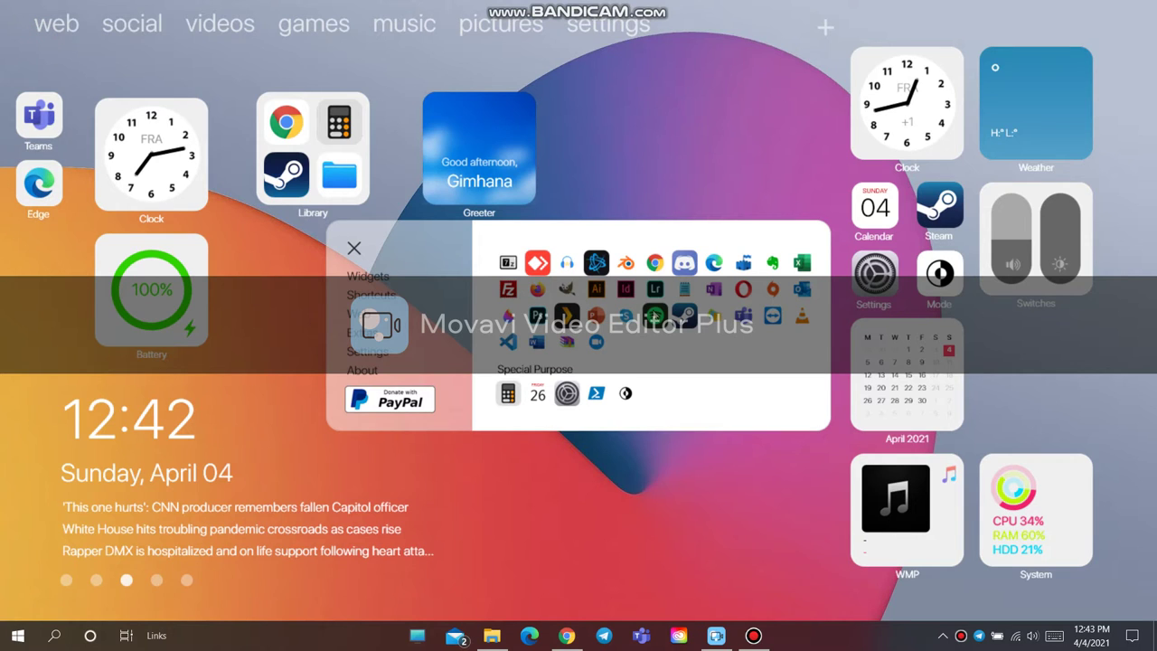
- Add the Spotify and Zoom shortcuts, place Zoom below Edge, and close the add-items panel
click(655, 315)
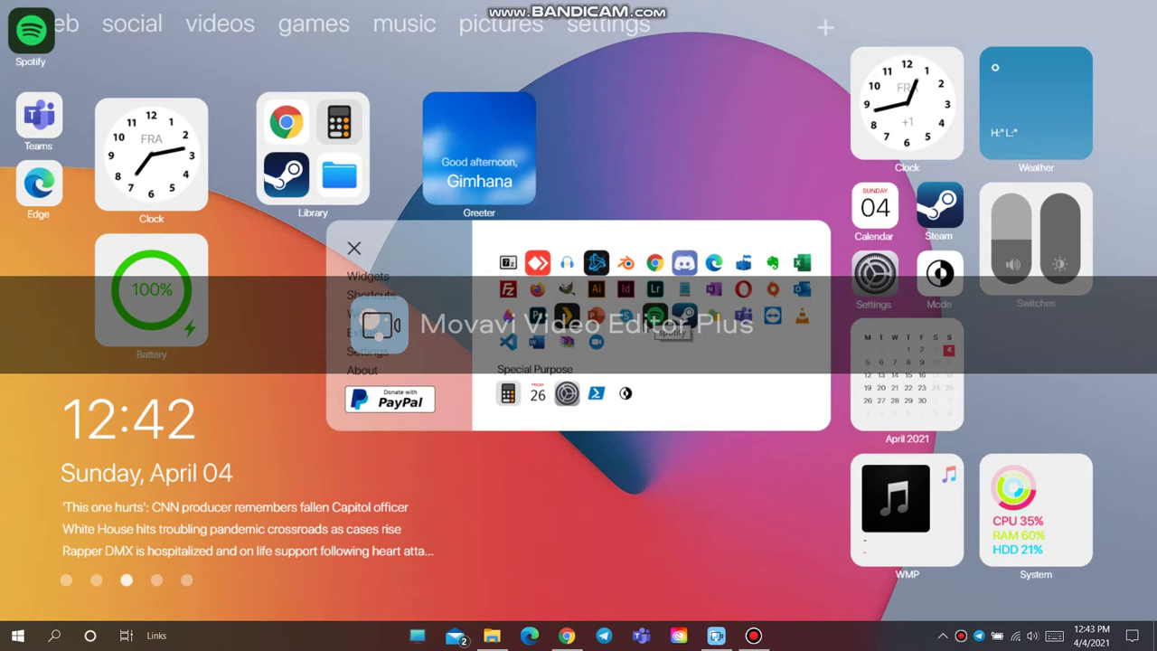
click(598, 342)
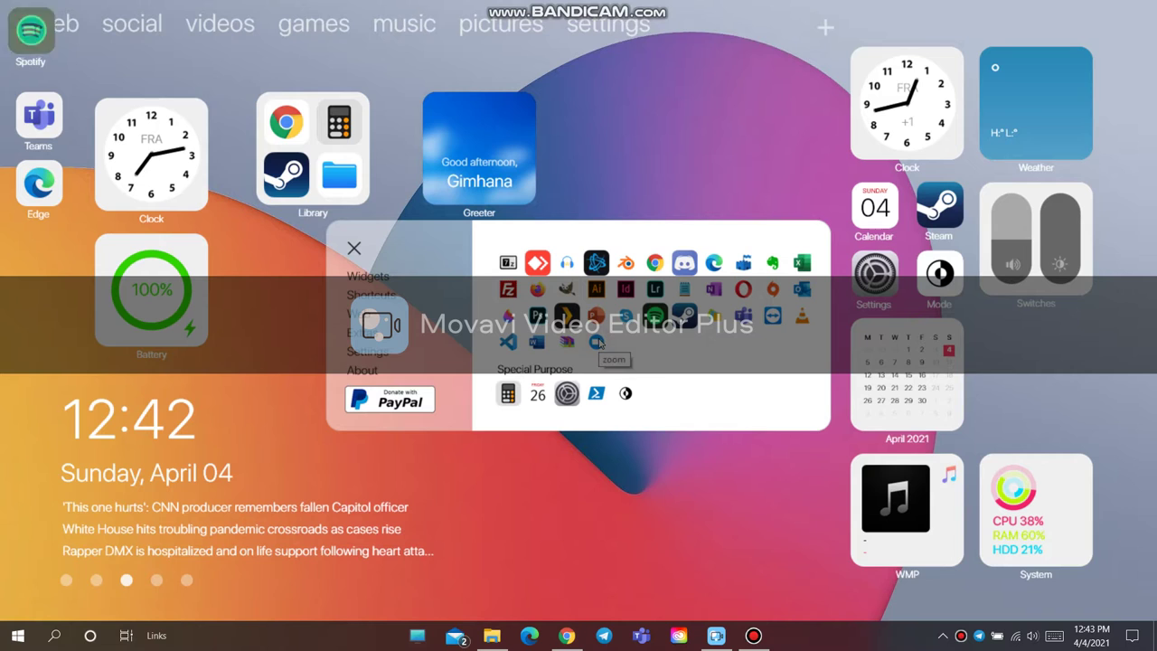
drag(33, 33, 30, 251)
click(353, 249)
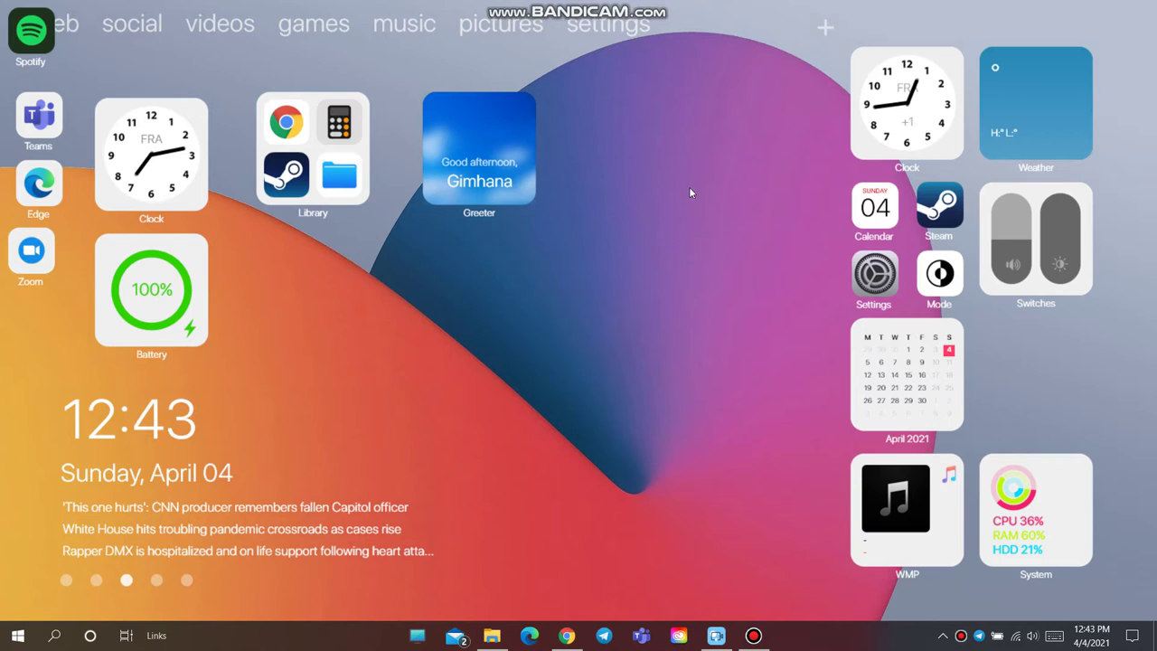
- Put the Library widget in the original clock's place beside Weather and close both Clock widgets
right_click(884, 107)
click(896, 136)
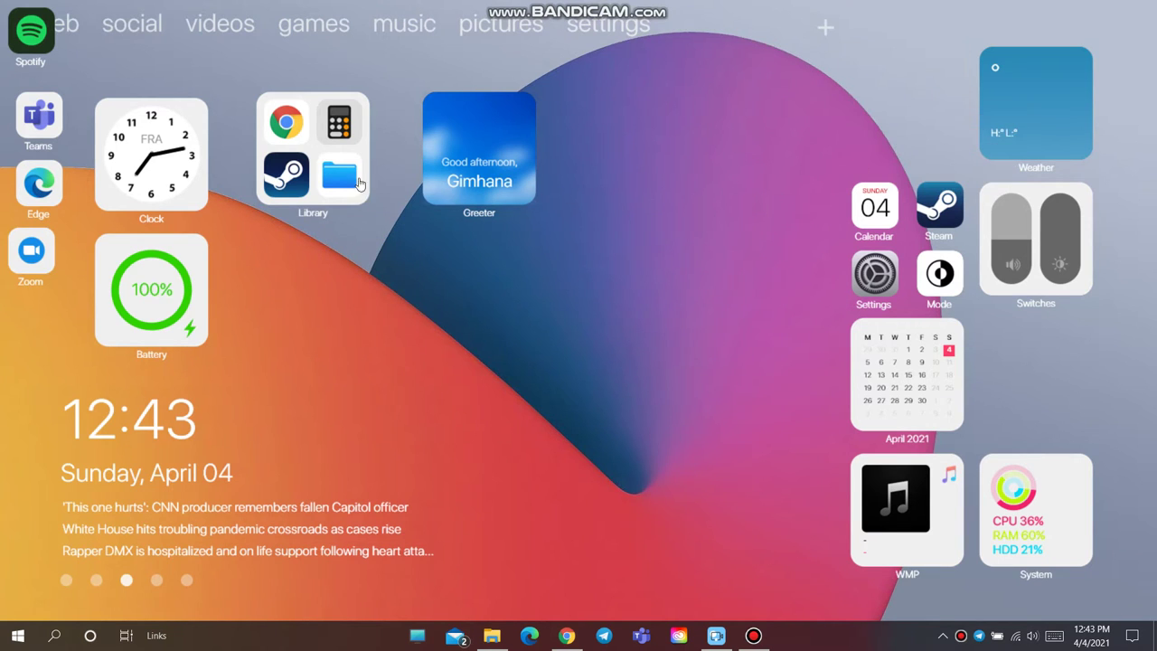
drag(156, 151, 658, 135)
drag(294, 133, 889, 95)
right_click(716, 126)
click(728, 150)
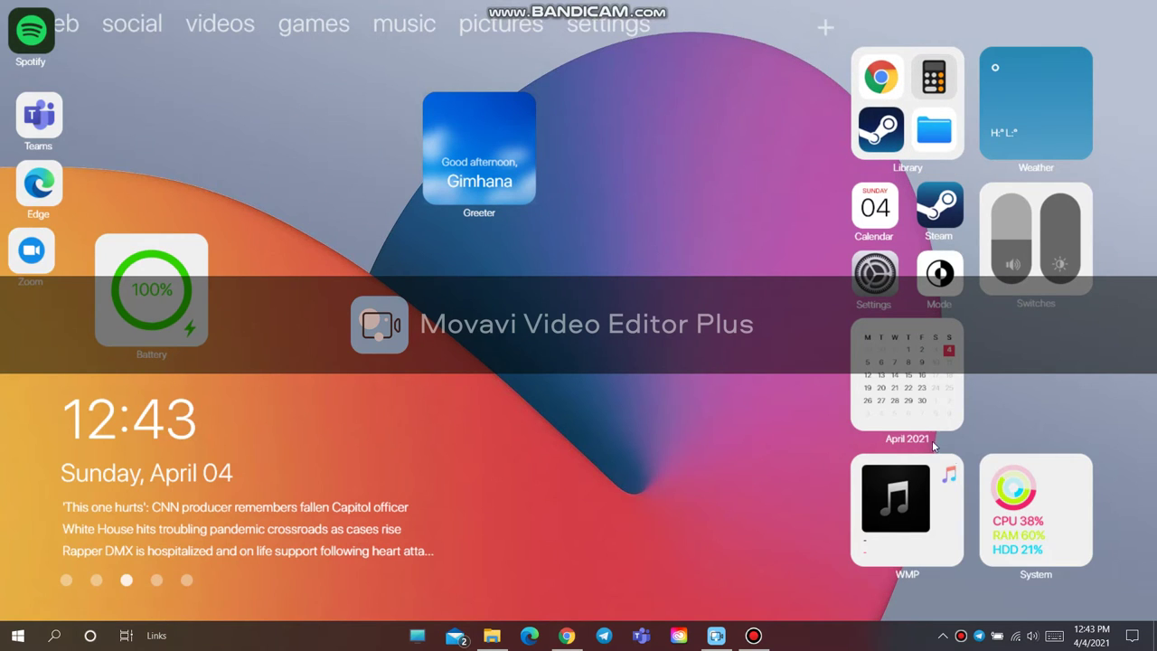
- Replace the System widget with the Greeter widget in the lower-right corner and close the System and WMP widgets
drag(1029, 492, 732, 363)
drag(488, 185, 1060, 515)
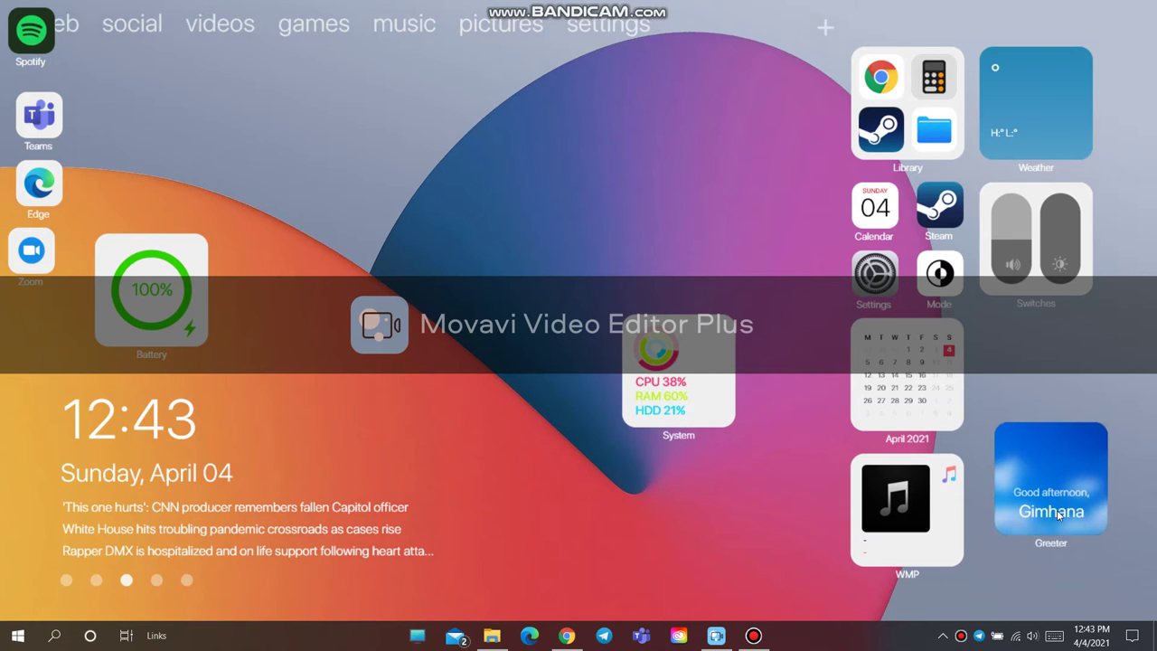
right_click(701, 359)
click(734, 398)
right_click(893, 494)
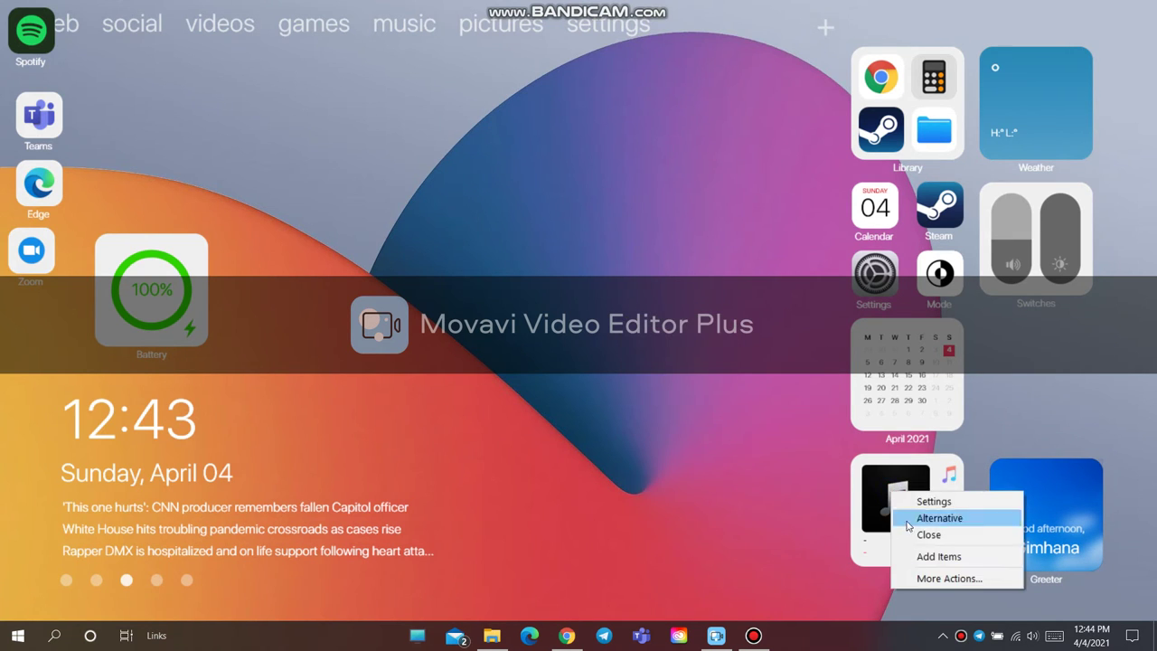
click(915, 534)
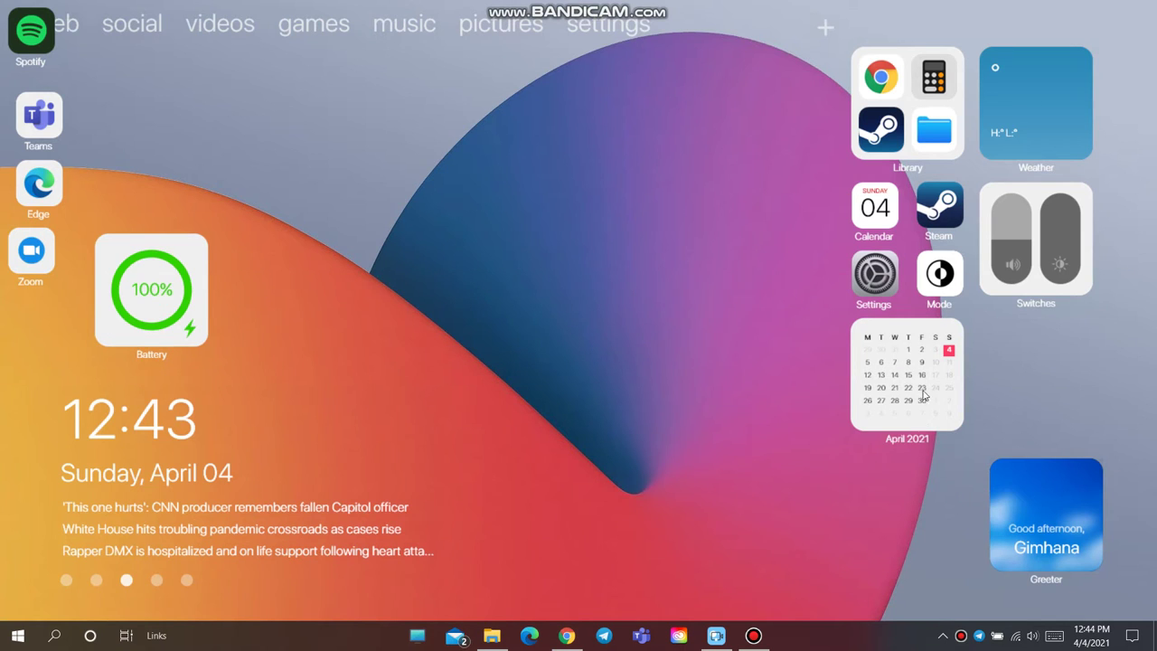
- Move the month calendar beside Greeter, put Battery in its former place, and move Switches beside Battery
drag(924, 383, 925, 523)
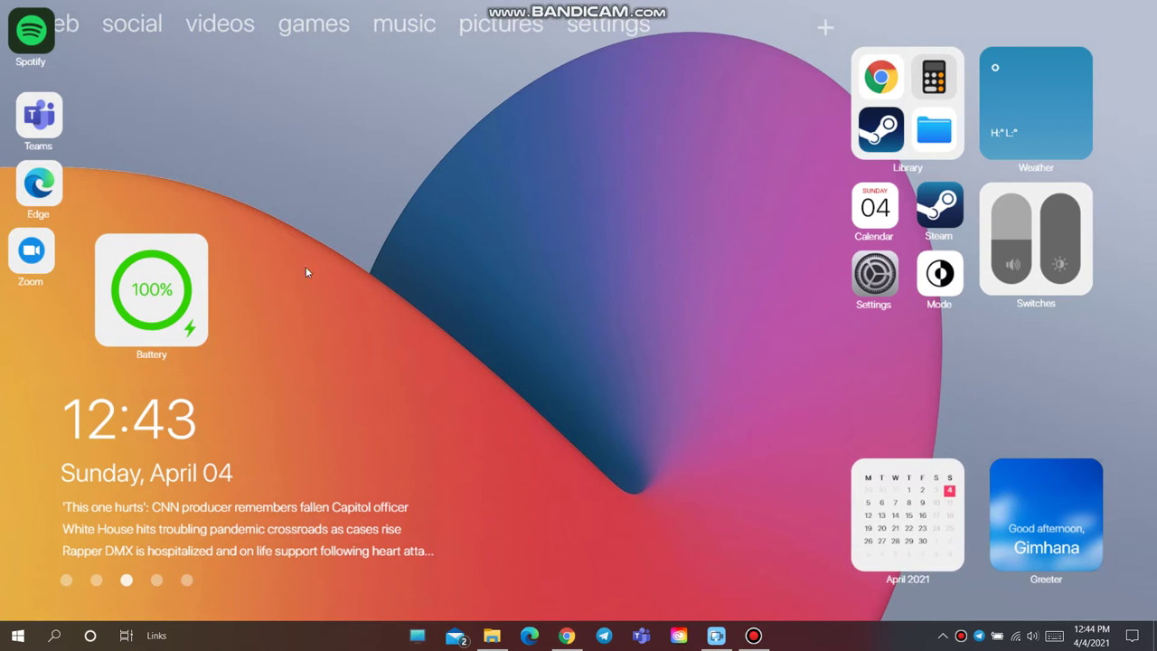
drag(187, 287, 948, 367)
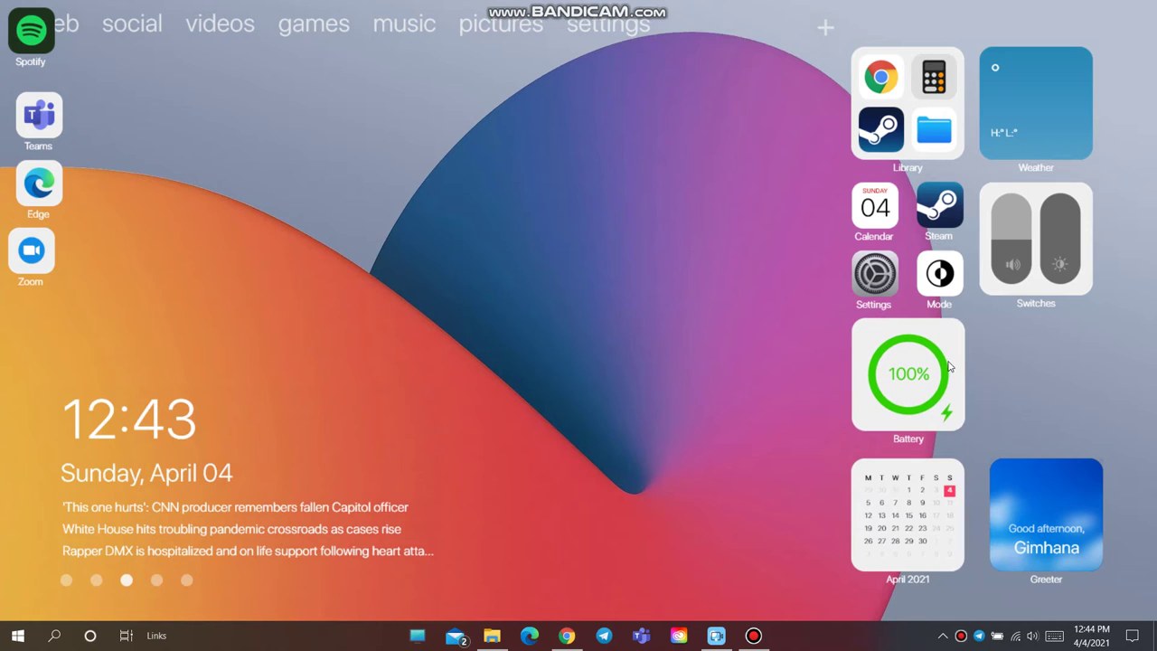
drag(1038, 271, 1049, 384)
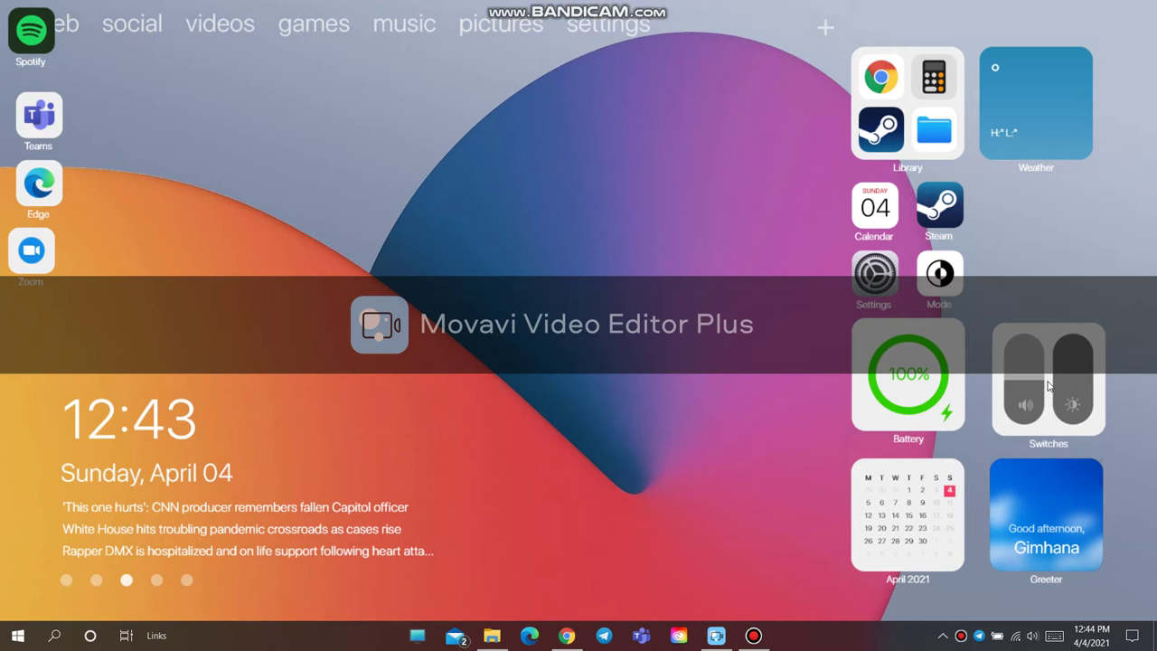
- Close the Calendar, Steam and Mode shortcuts and put the Edge shortcut in Mode's former place
drag(32, 185, 561, 207)
right_click(889, 206)
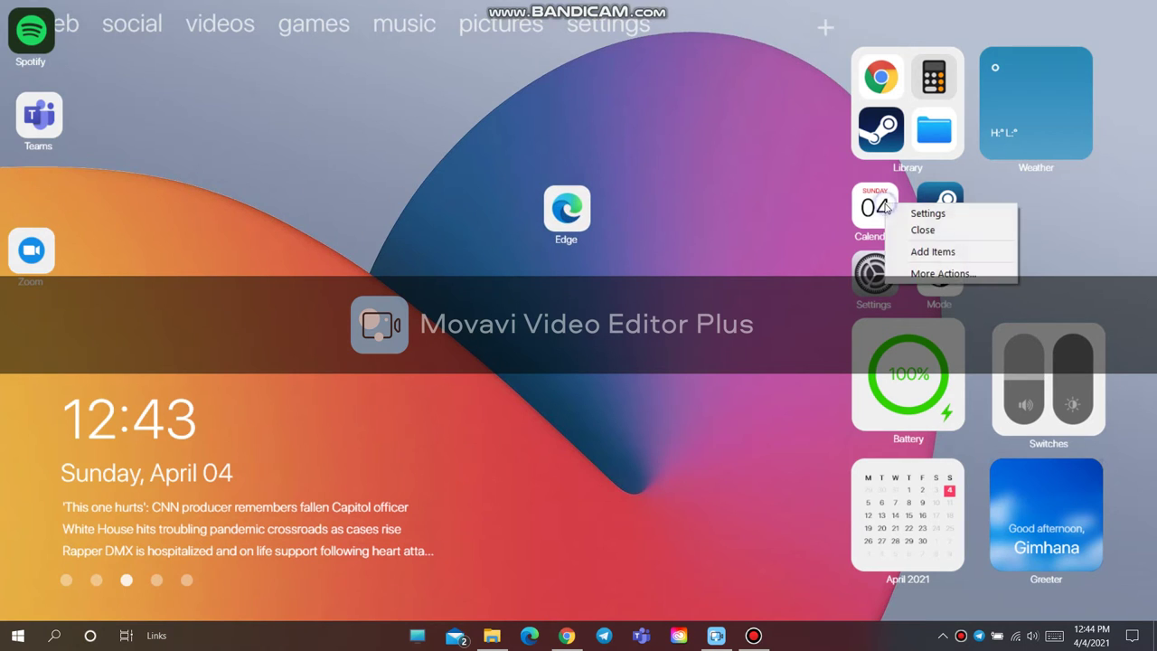
click(923, 230)
right_click(934, 208)
click(940, 231)
right_click(934, 272)
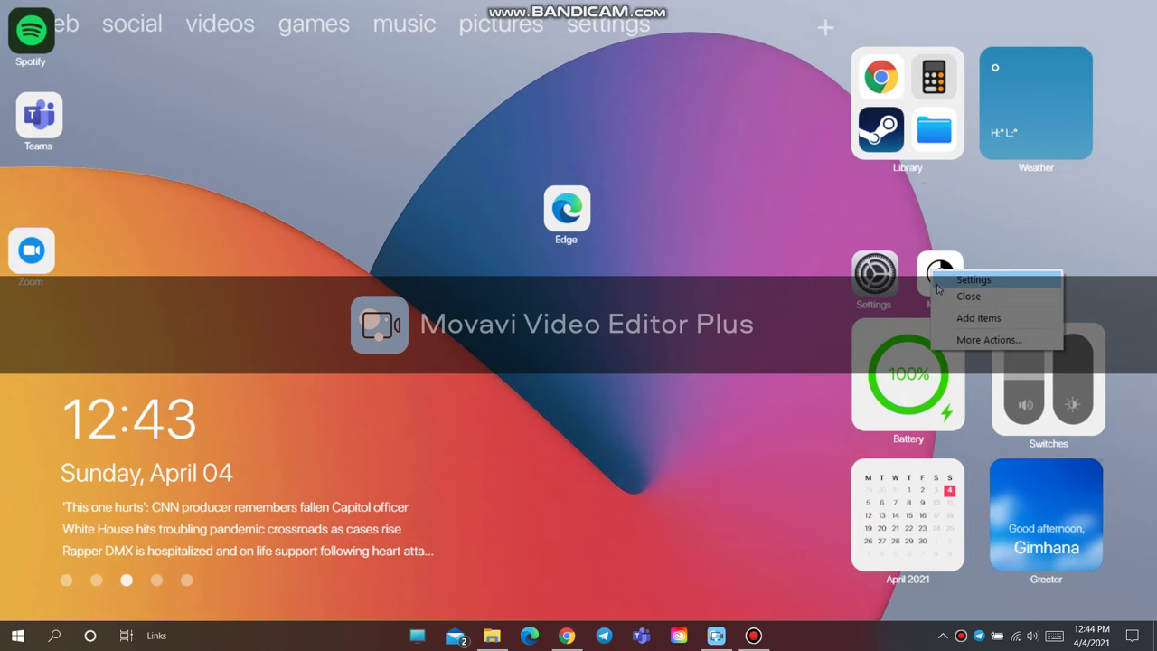
click(969, 297)
drag(594, 210, 953, 278)
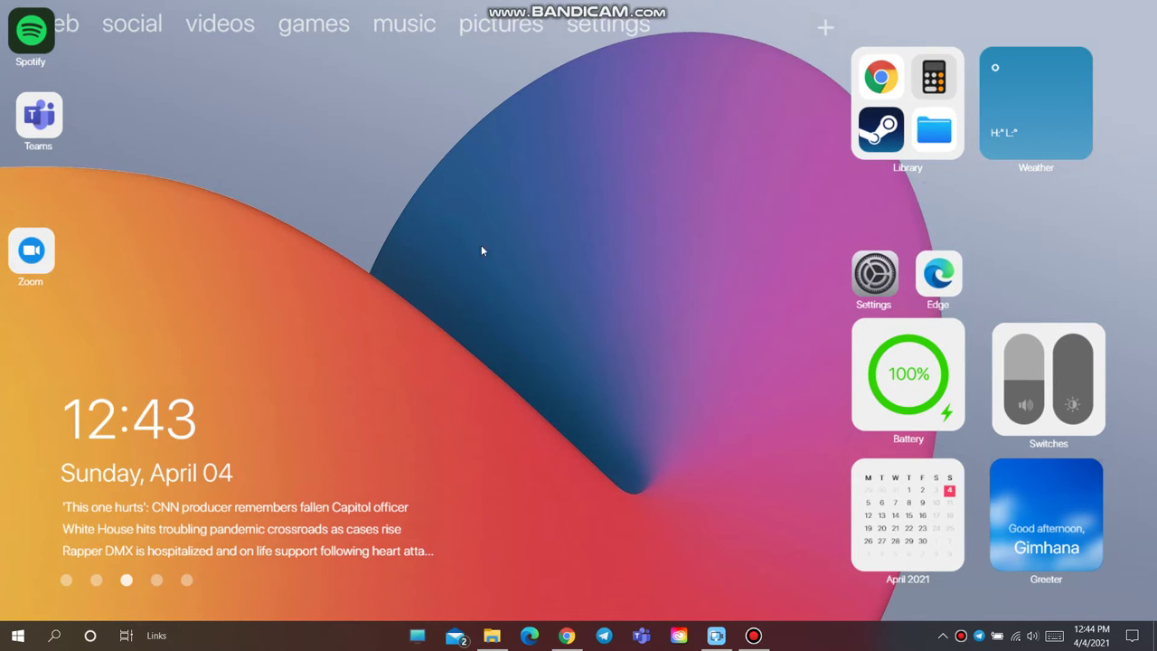
- Place Teams above Edge and Spotify beside Teams, then replace the Settings shortcut with Zoom
drag(49, 118, 953, 213)
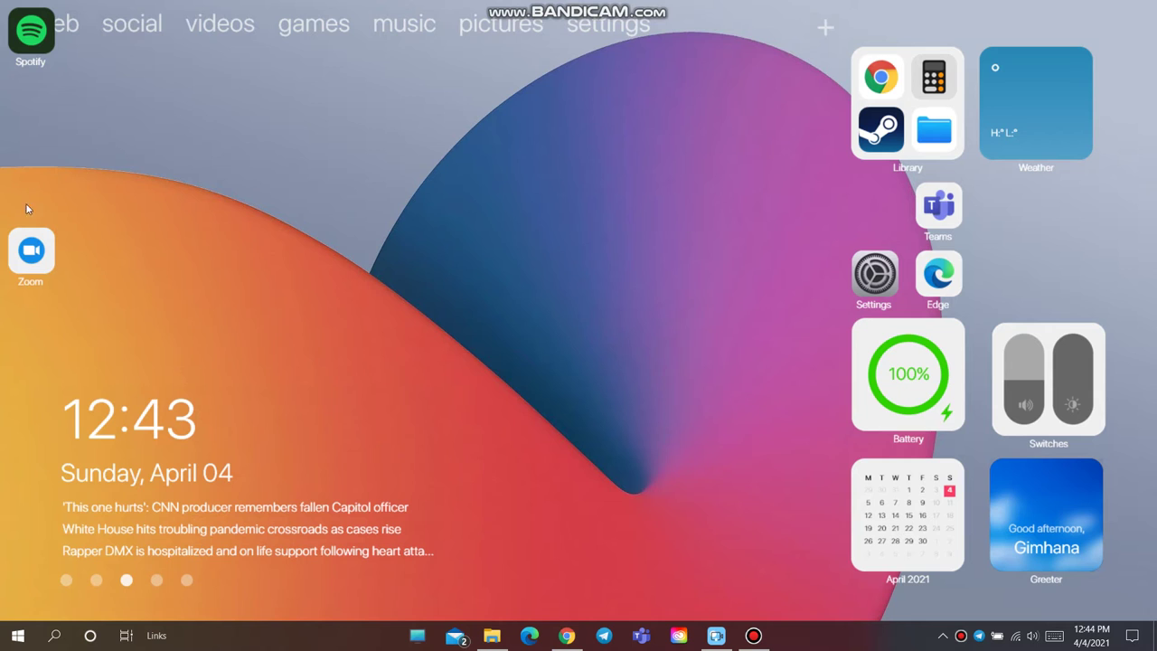
drag(24, 56, 866, 215)
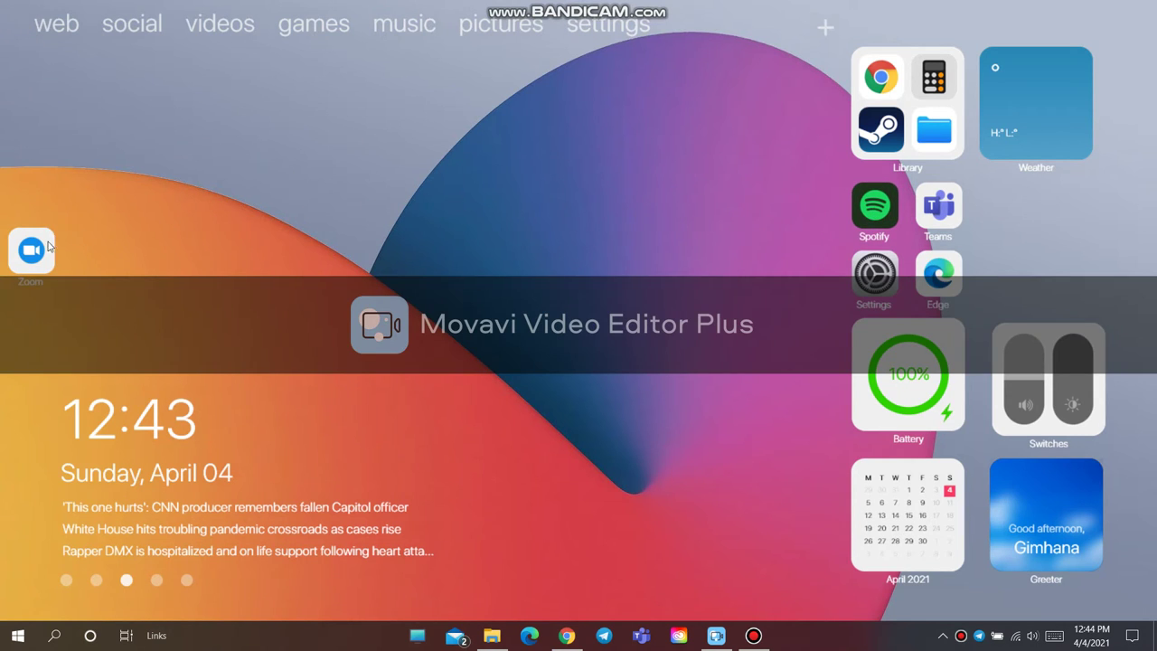
right_click(869, 272)
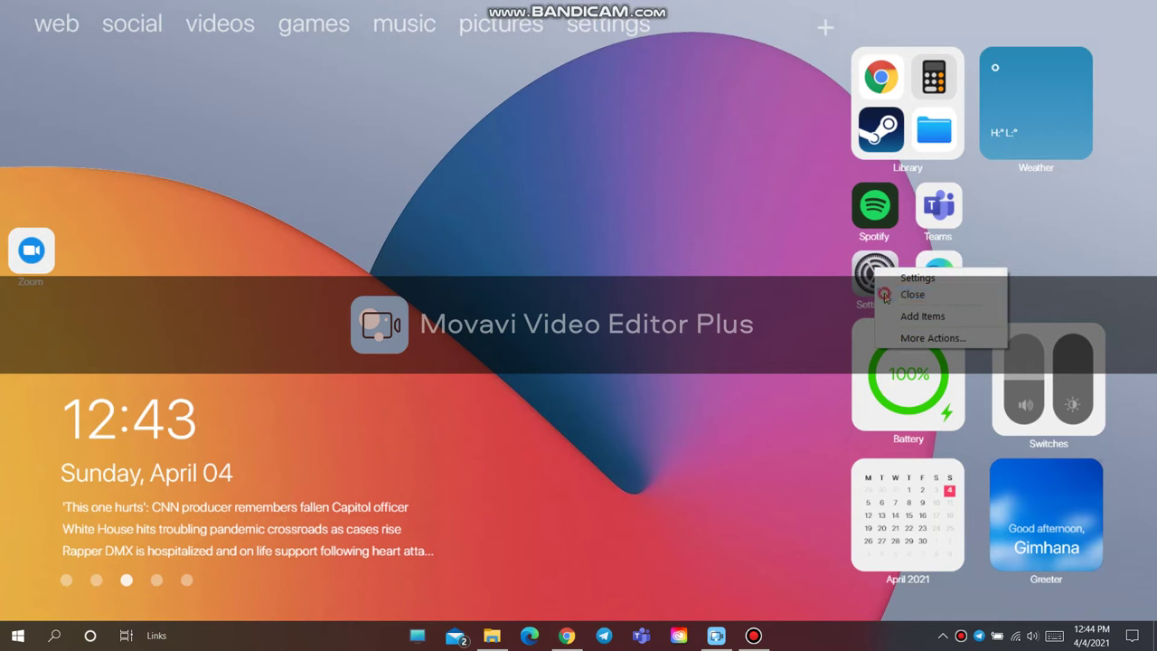
click(909, 288)
drag(49, 252, 875, 281)
- Align the widgets in two columns: Switches and Battery below Weather, the month calendar and Greeter below the app shortcuts
drag(1018, 356, 1009, 208)
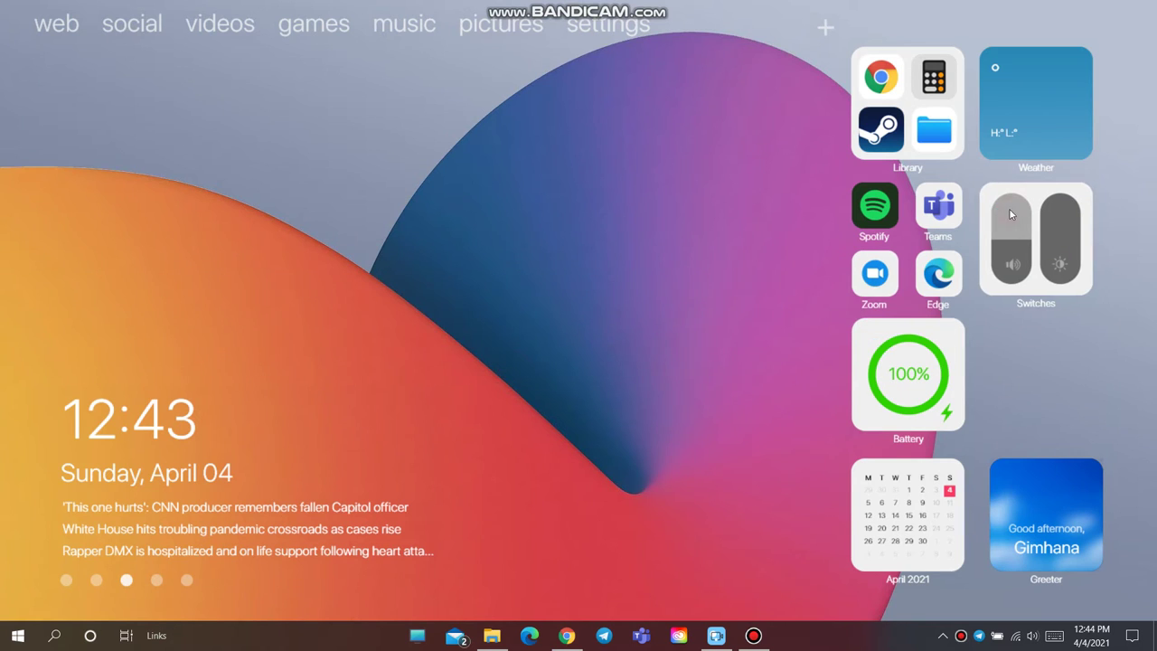
drag(919, 383, 1039, 371)
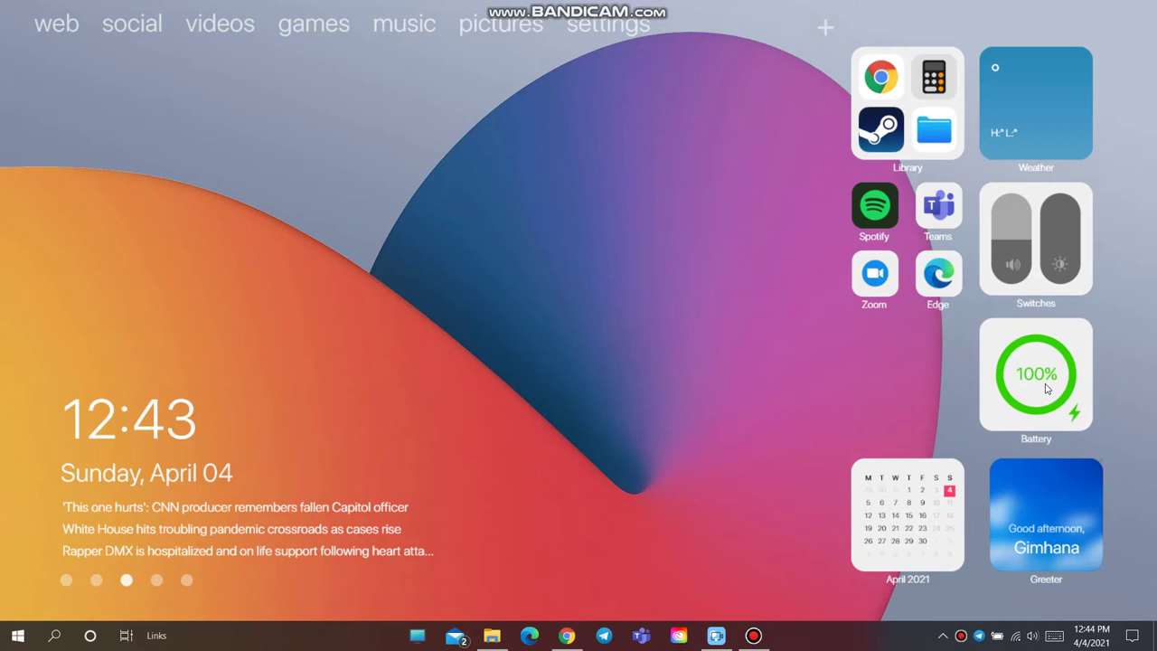
drag(891, 500, 893, 364)
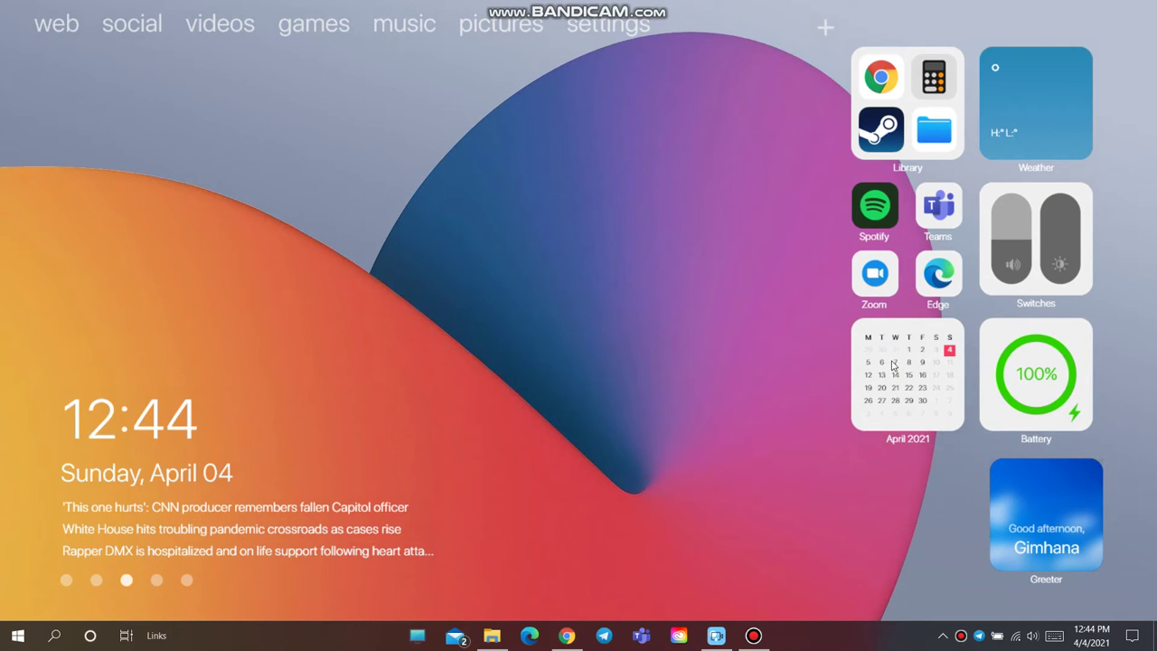
drag(993, 481, 886, 485)
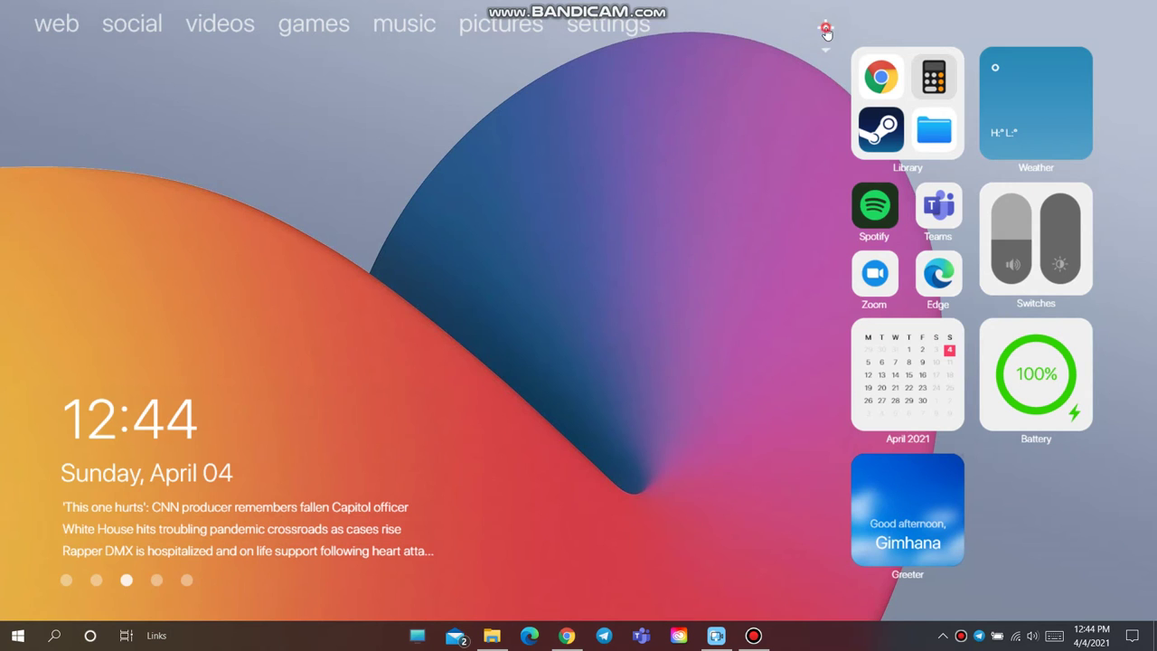
- Add a quote widget and place it beside Greeter, below Battery
click(824, 27)
click(658, 325)
drag(76, 70, 971, 497)
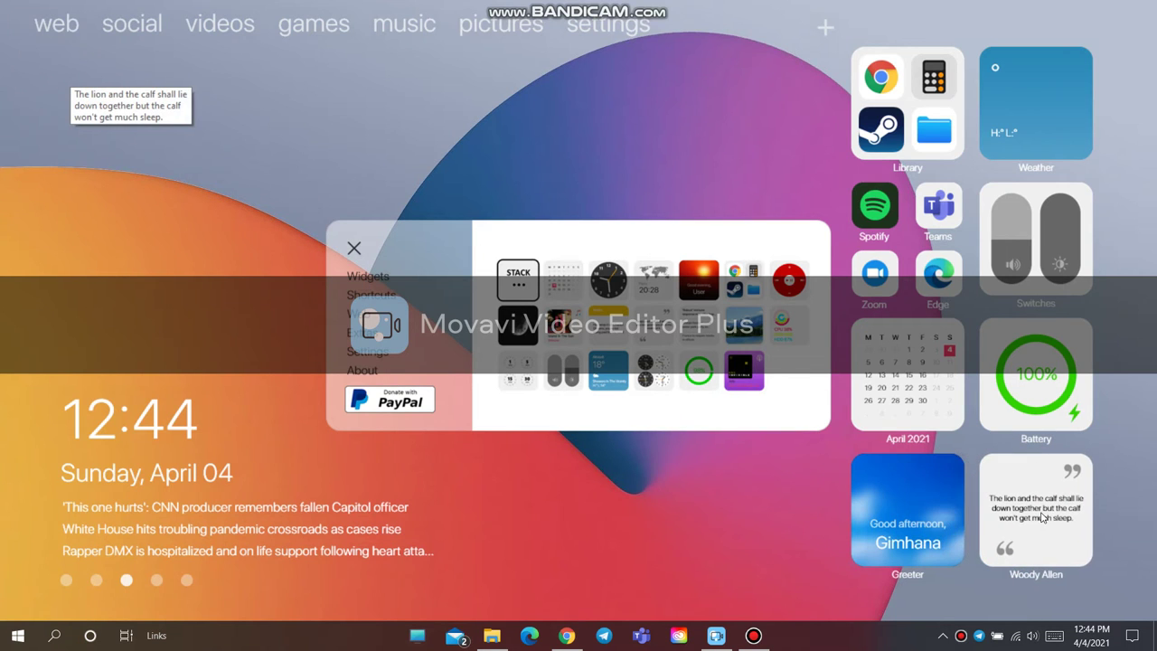
- Close the widget gallery and refresh the desktop
click(354, 249)
right_click(503, 163)
click(520, 213)
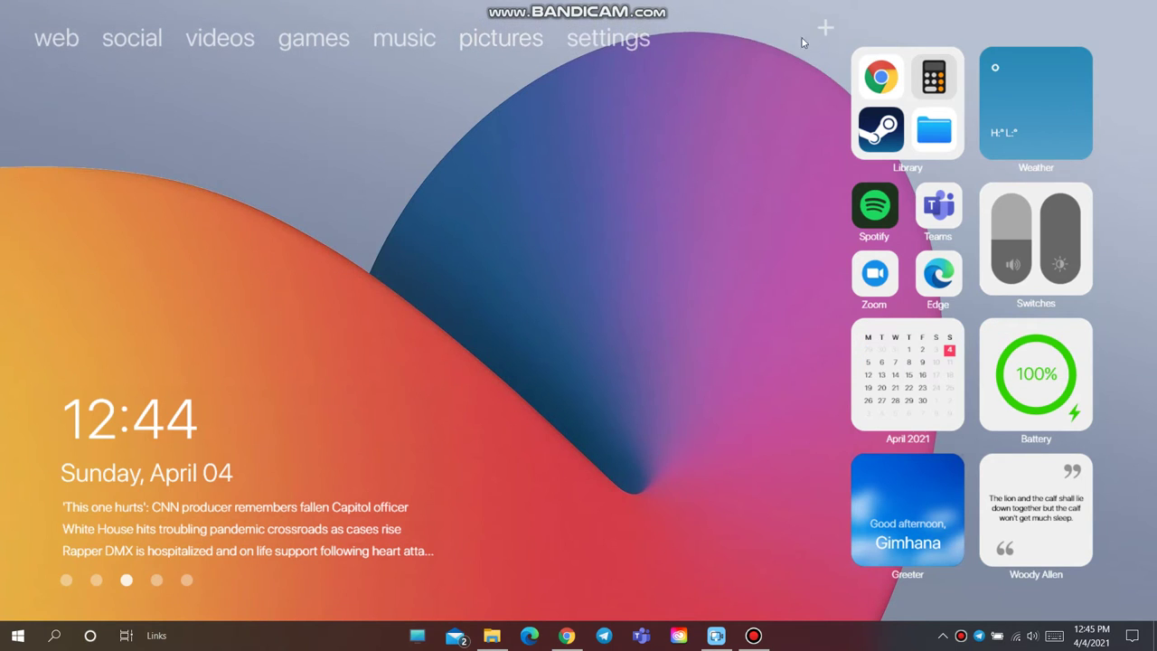
- Move the plus item next to "settings" in the horizontal menu and shift the clock and news widget slightly up and left, refreshing the desktop
drag(822, 27, 705, 56)
drag(115, 408, 91, 394)
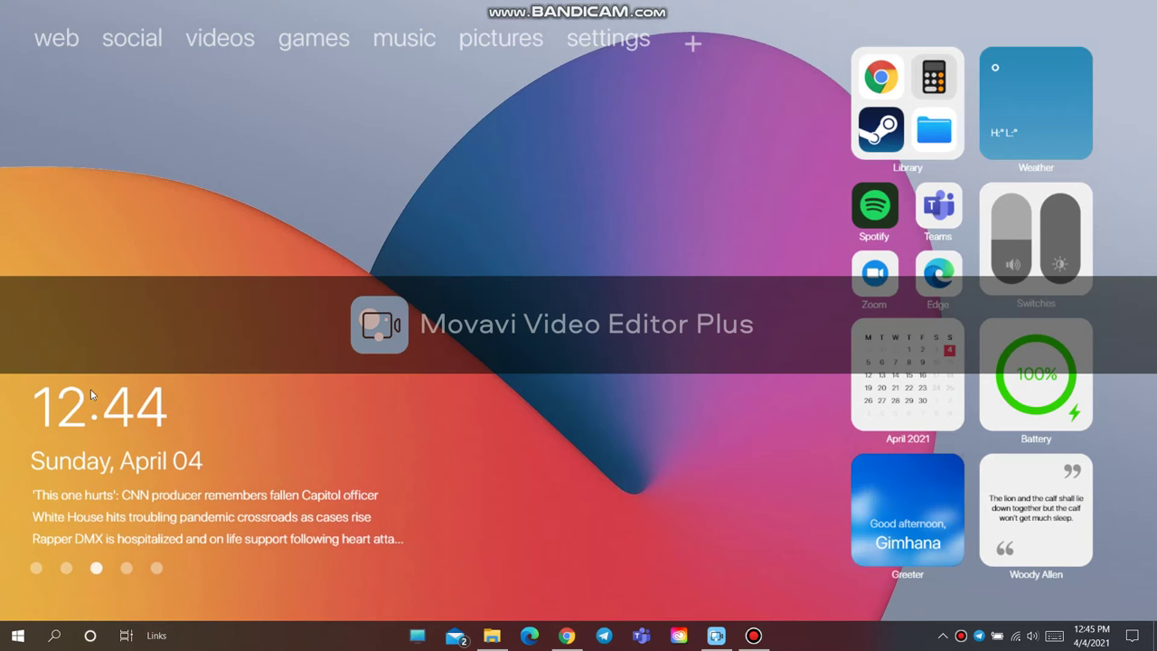
right_click(616, 179)
click(631, 229)
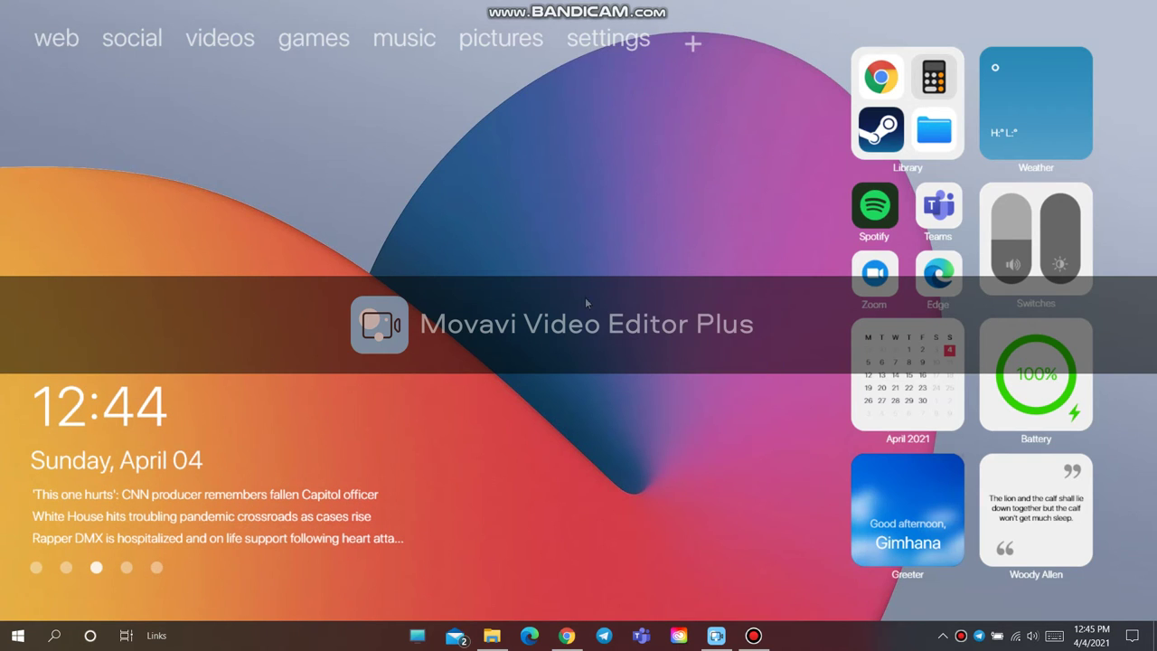
- In File Explorer, extract the downloaded wallpapers .rar archive in Downloads into its own folder
click(492, 635)
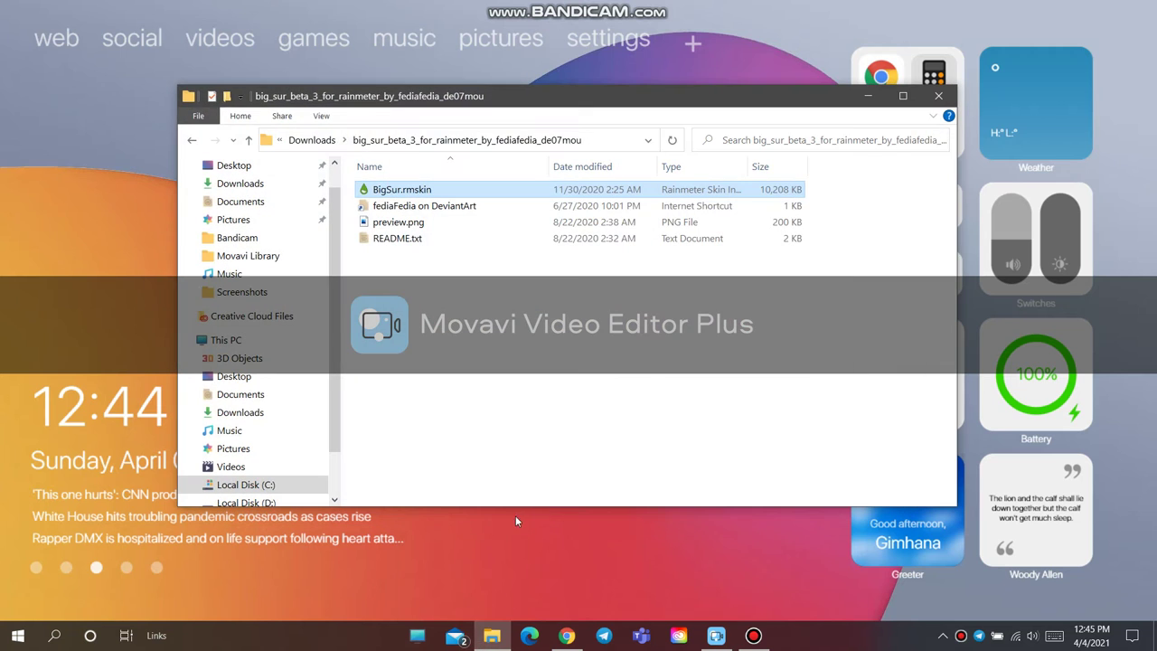
click(247, 140)
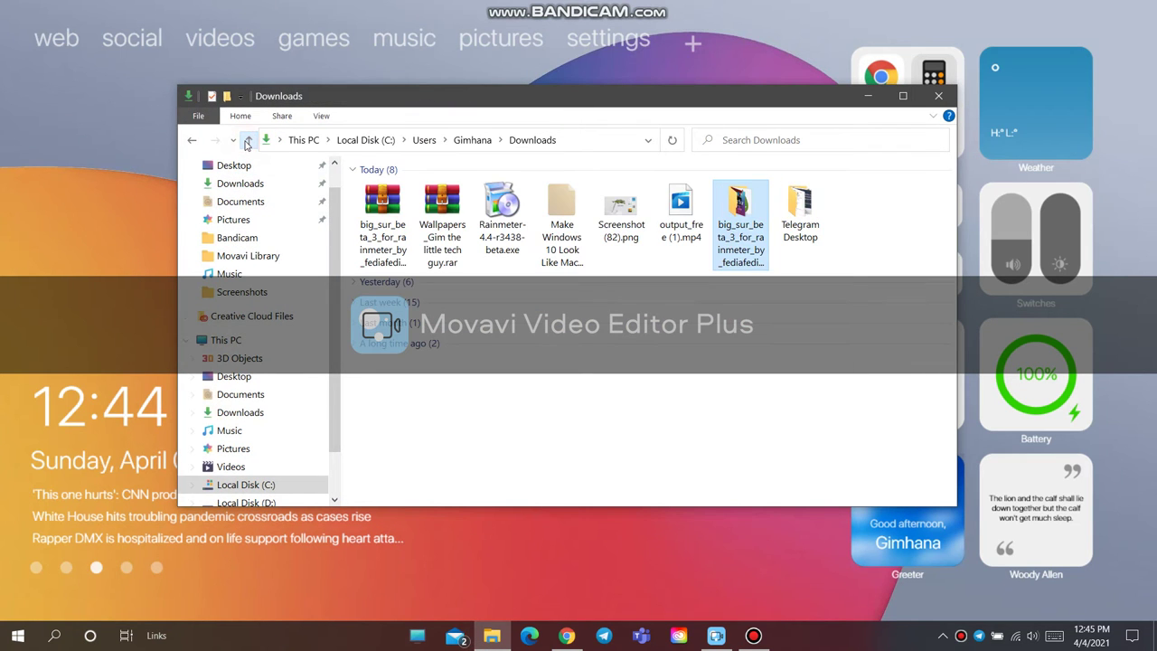
right_click(456, 214)
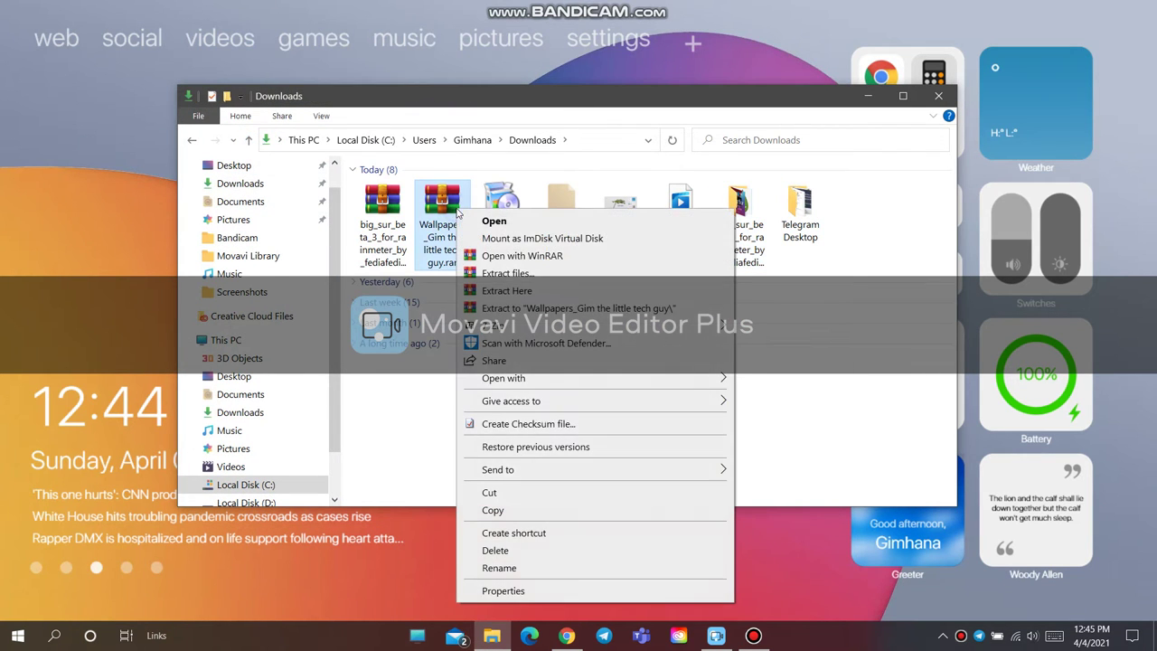
click(470, 309)
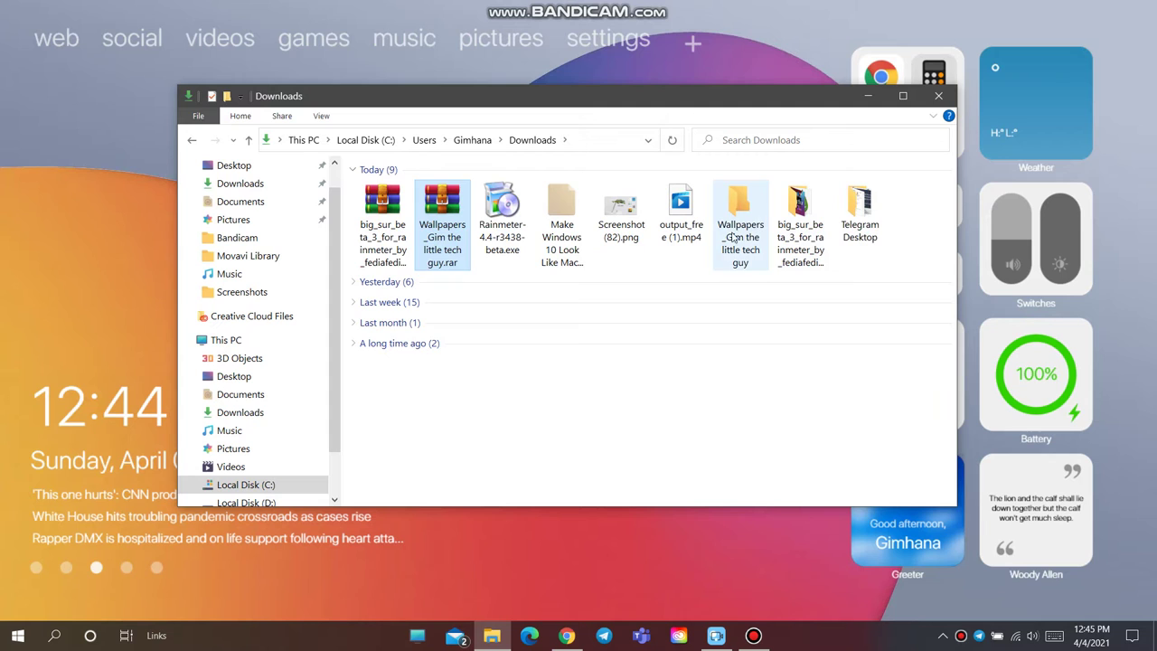
- Set 1.jpg from the extracted Wallpapers_TG folder as the desktop background, then close the folder window and refresh the desktop
double_click(737, 237)
double_click(577, 189)
double_click(577, 189)
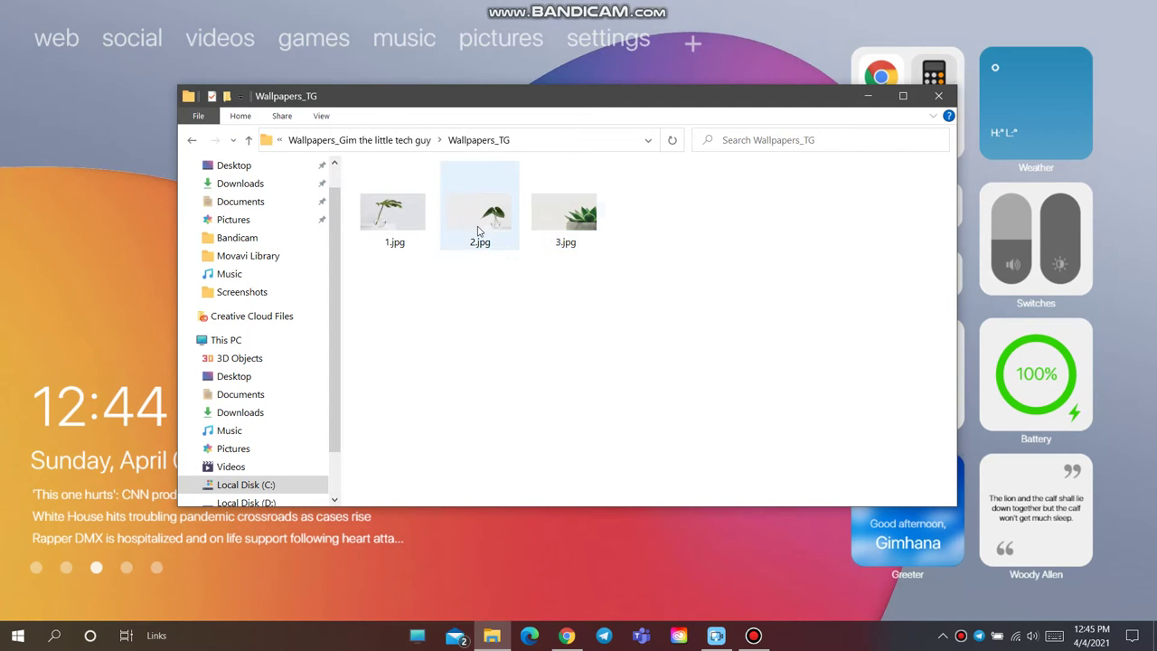
click(383, 220)
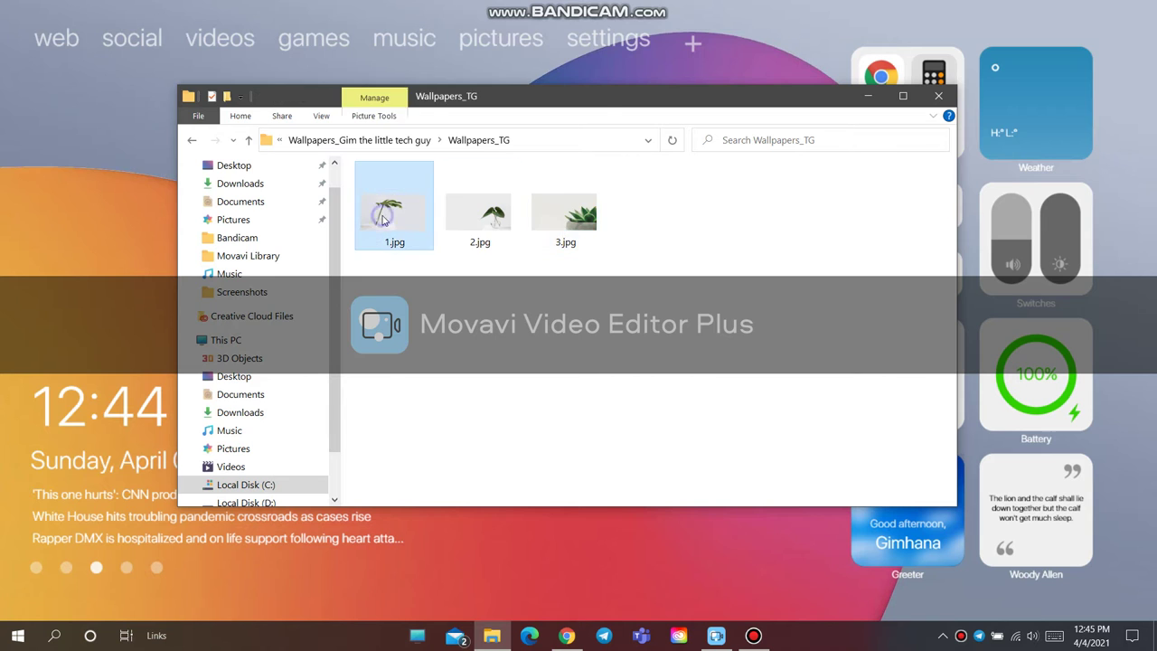
right_click(383, 220)
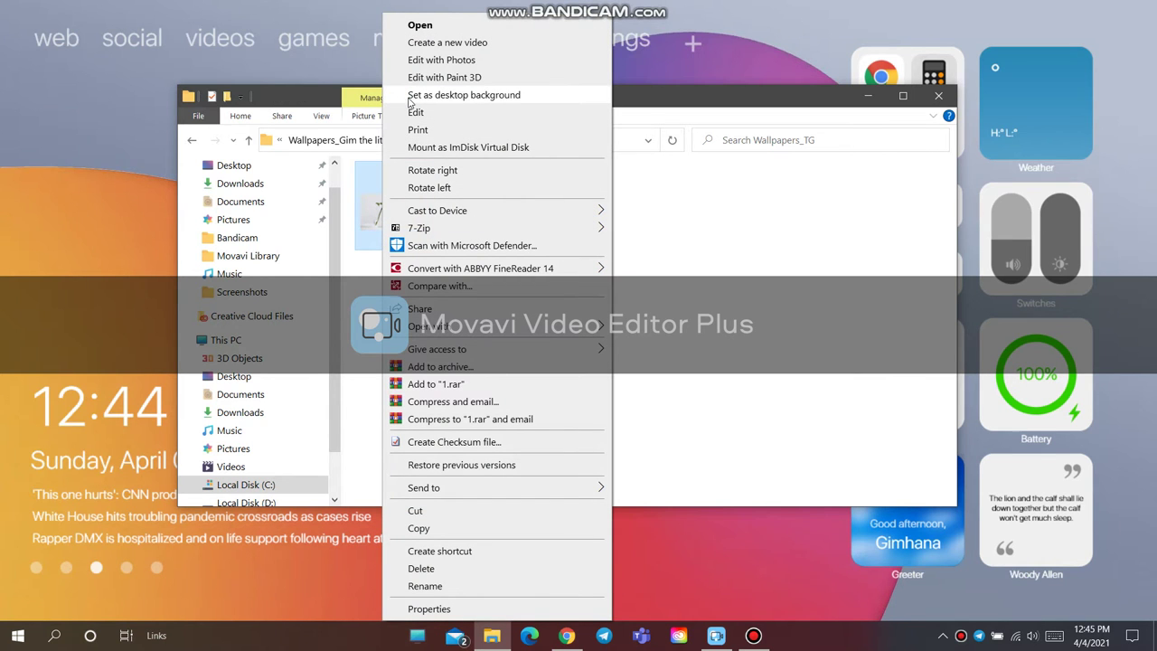
click(449, 95)
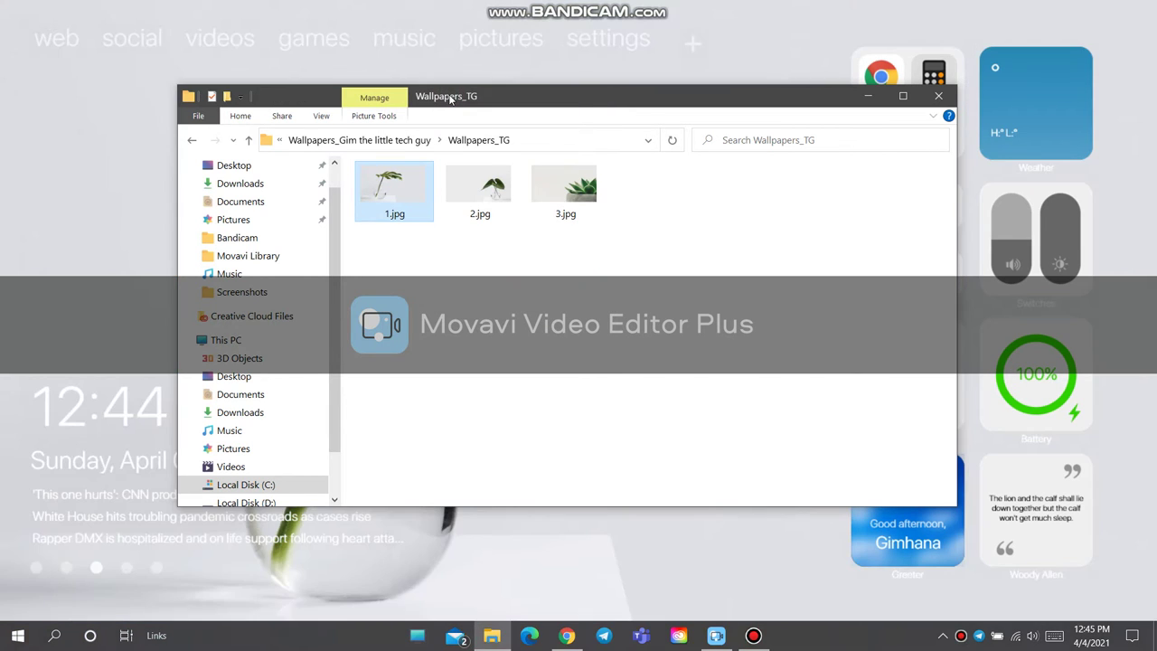
click(939, 96)
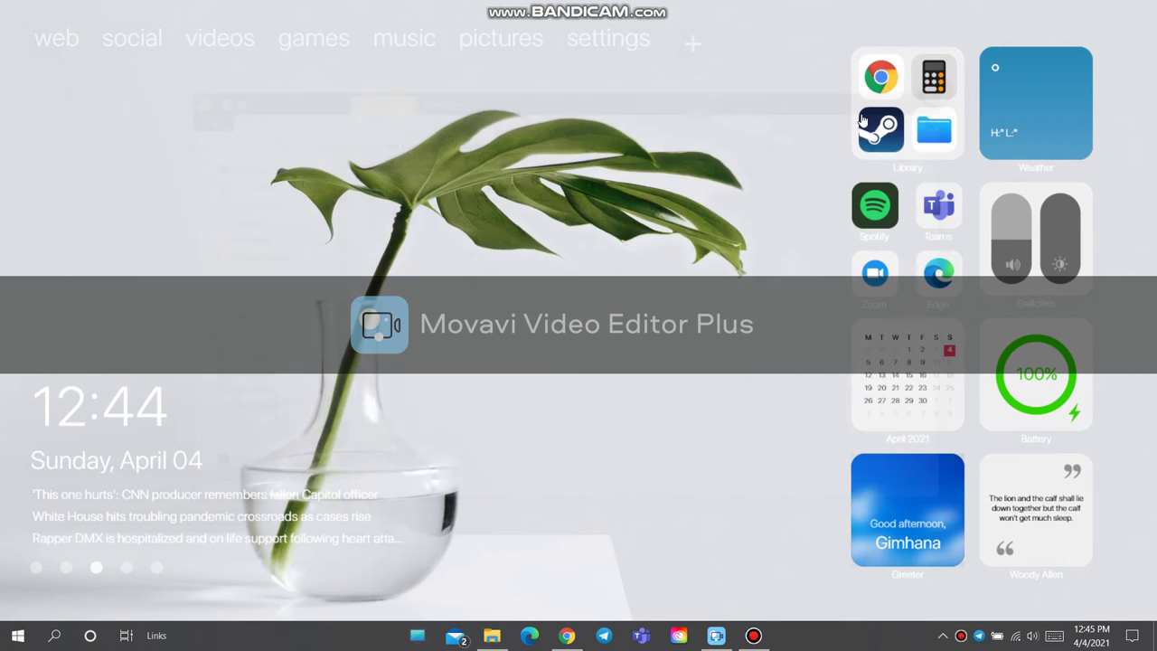
right_click(741, 163)
click(750, 208)
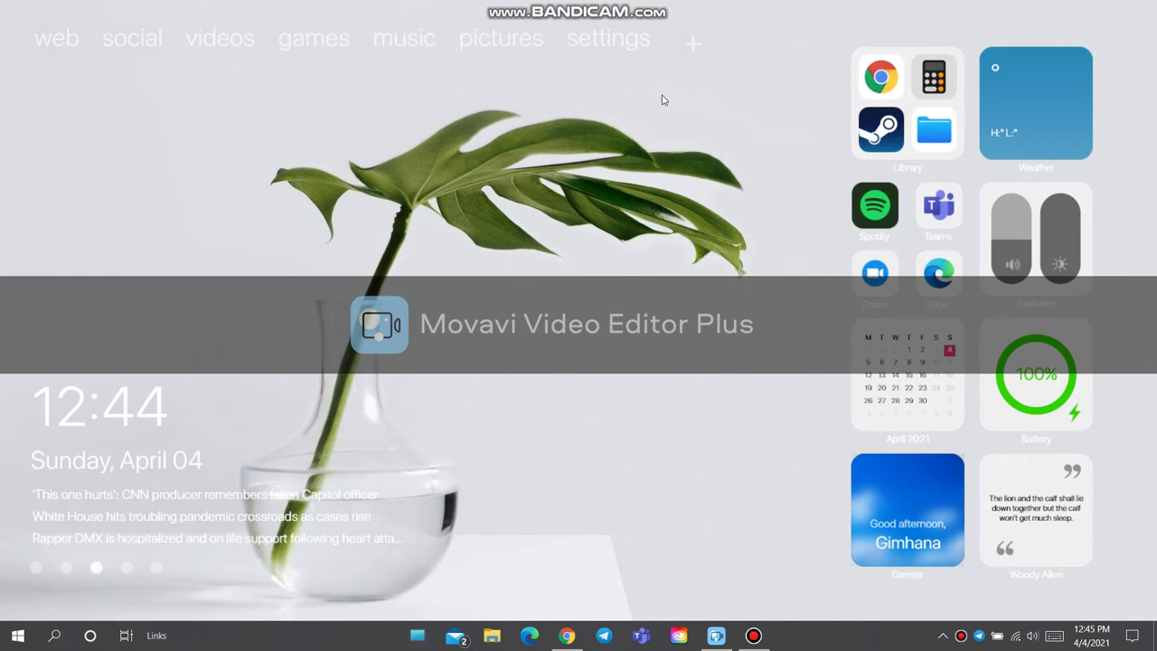
- Open the MenuHorizontal skin's Item.ini for editing and set ColorSkin to 0,0,0
right_click(647, 47)
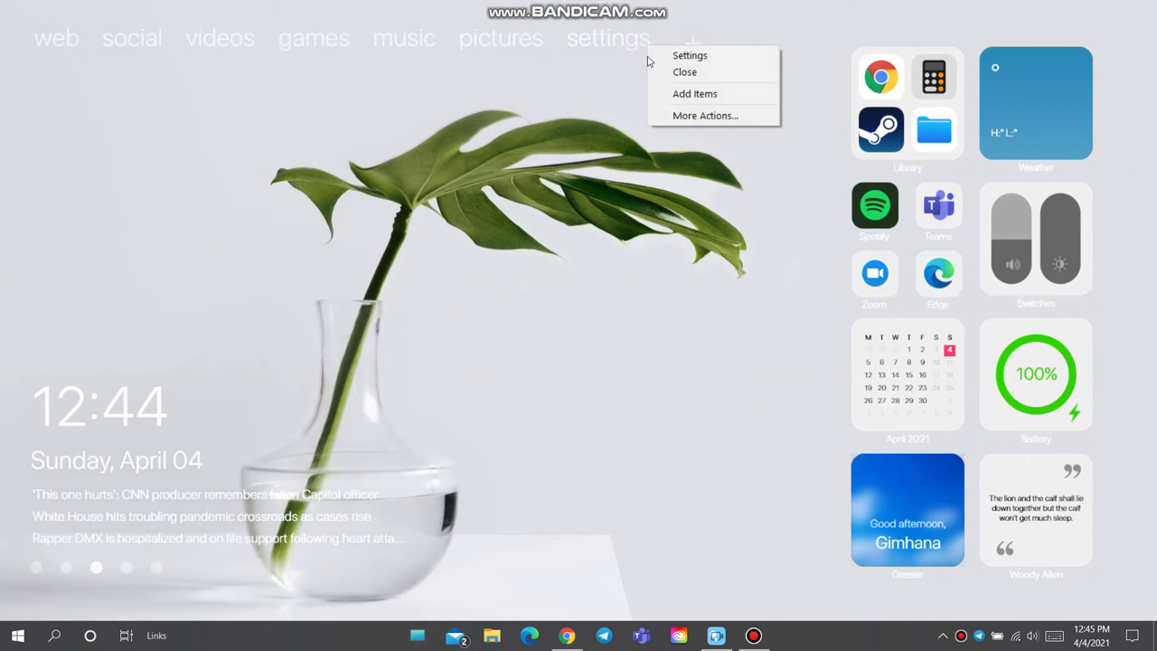
click(658, 116)
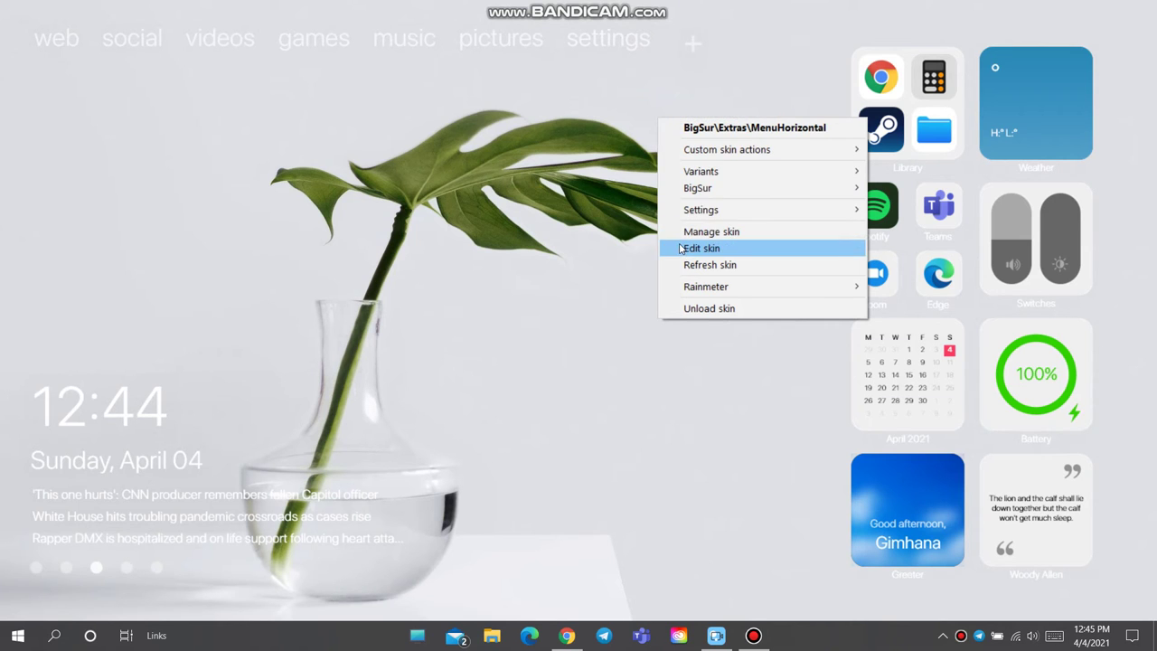
click(680, 246)
scroll(506, 259, down, 5)
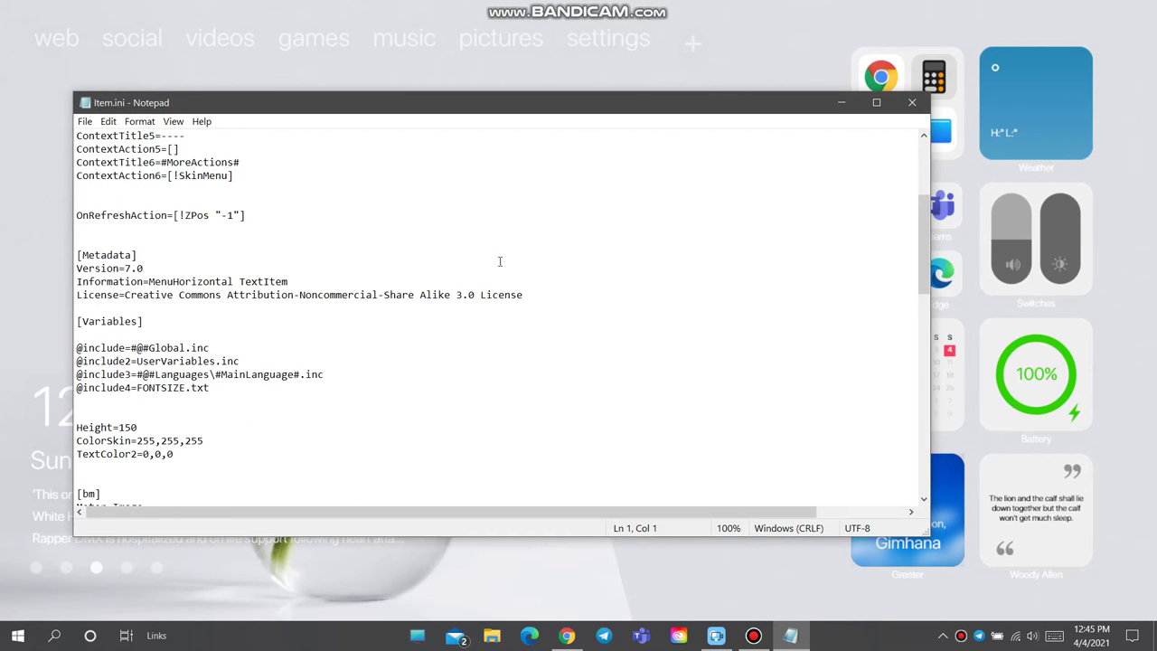
scroll(499, 261, down, 1)
drag(206, 401, 142, 401)
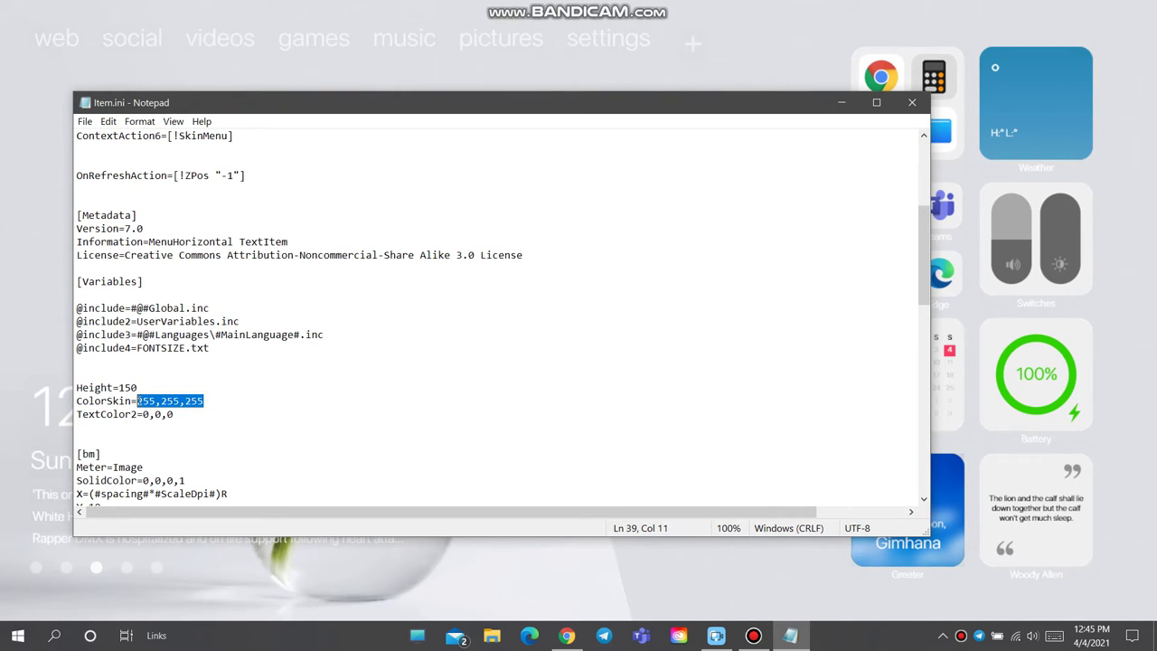
text(0)
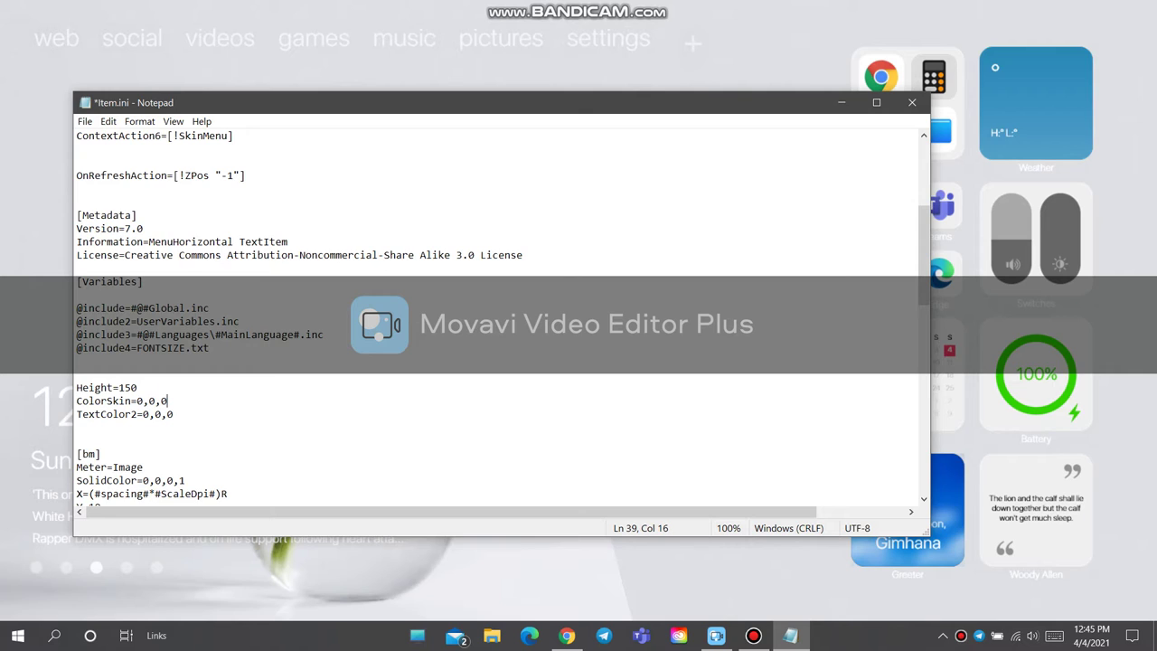
- Save and close the menu's Item.ini, and refresh the MenuHorizontal skin
click(81, 123)
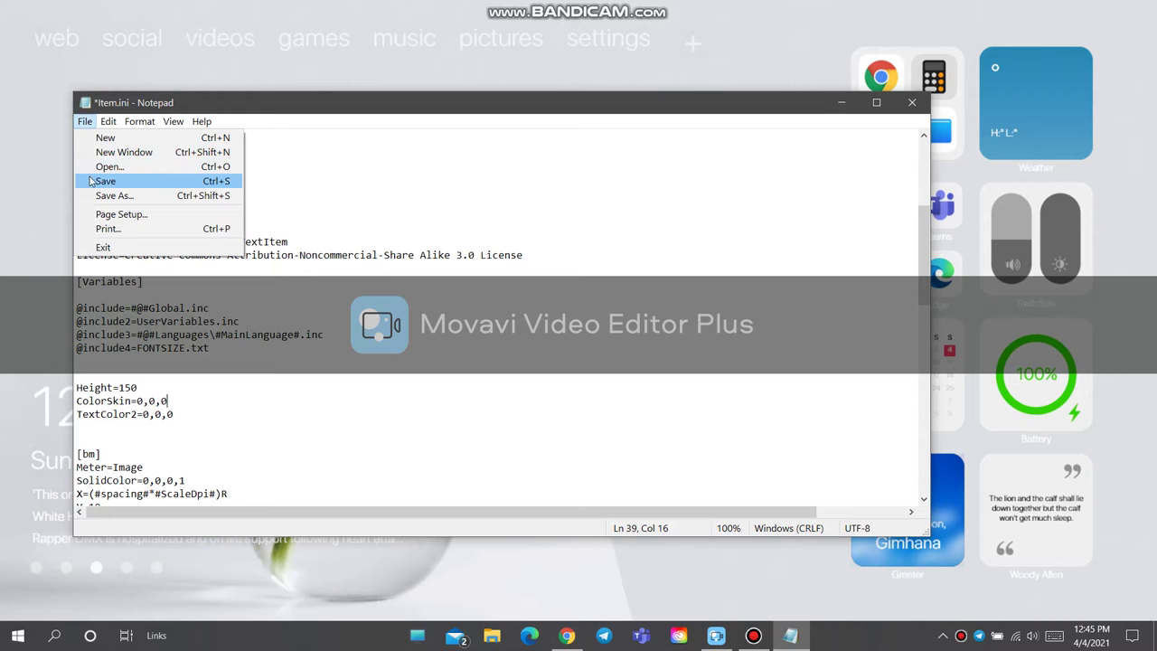
click(91, 178)
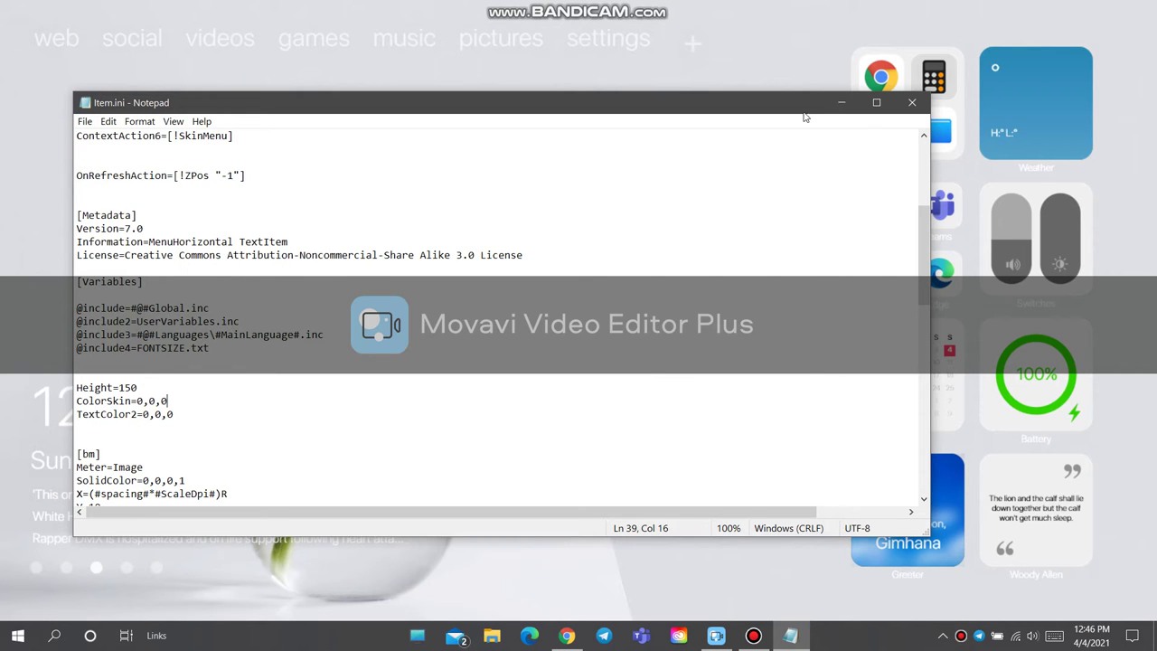
click(912, 102)
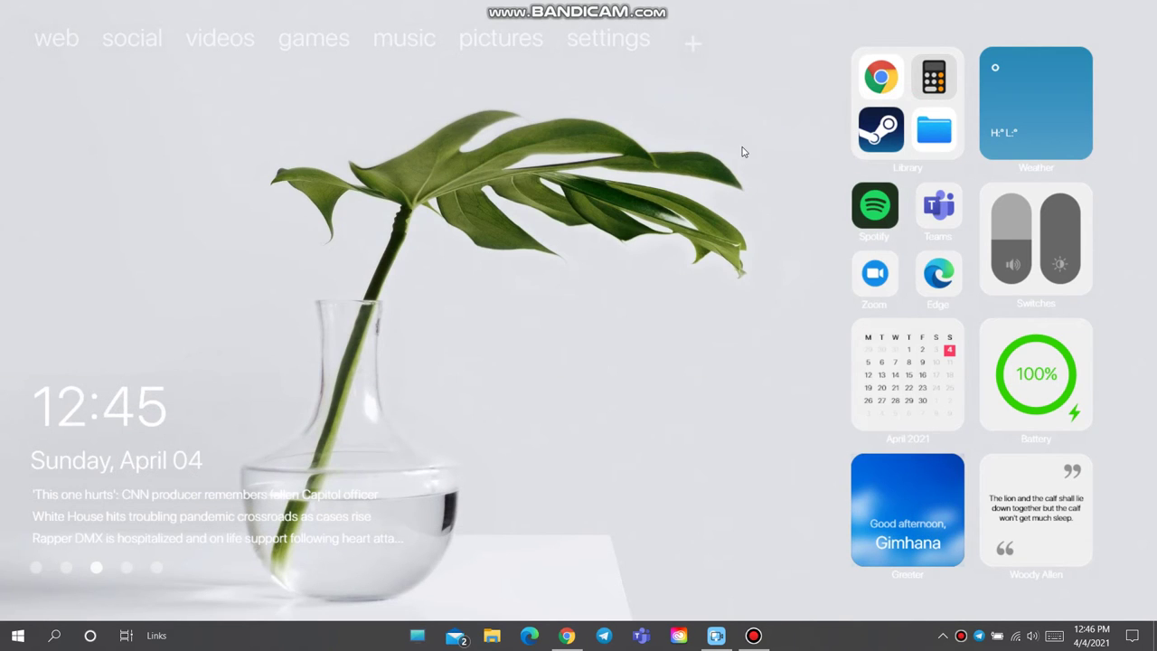
right_click(632, 47)
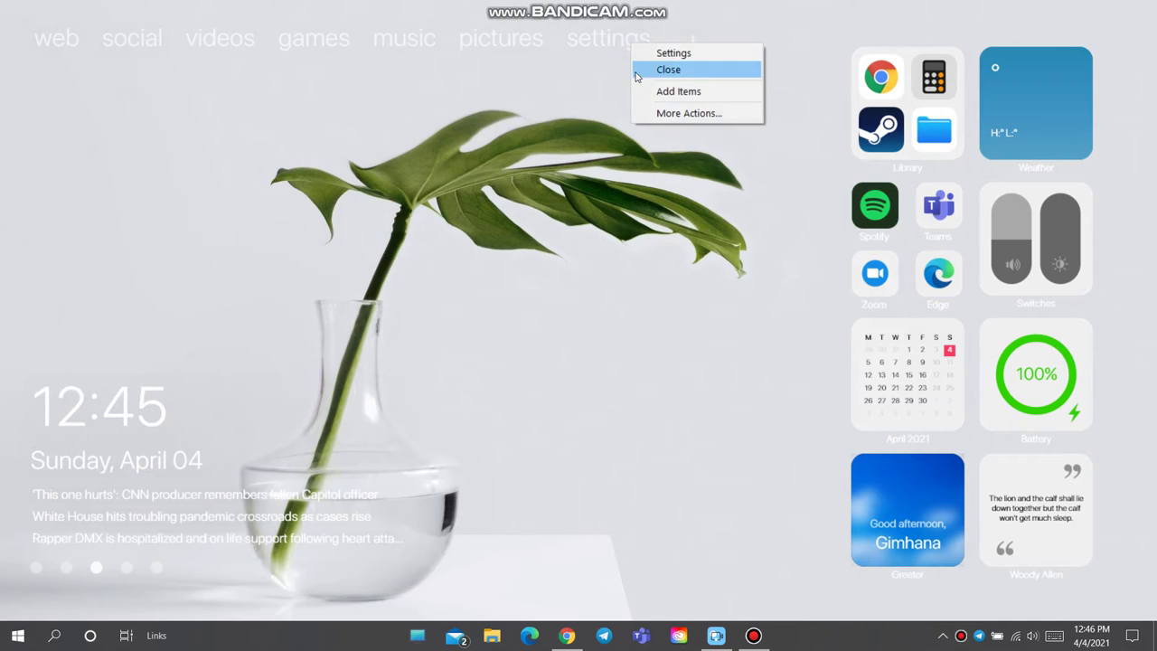
click(642, 112)
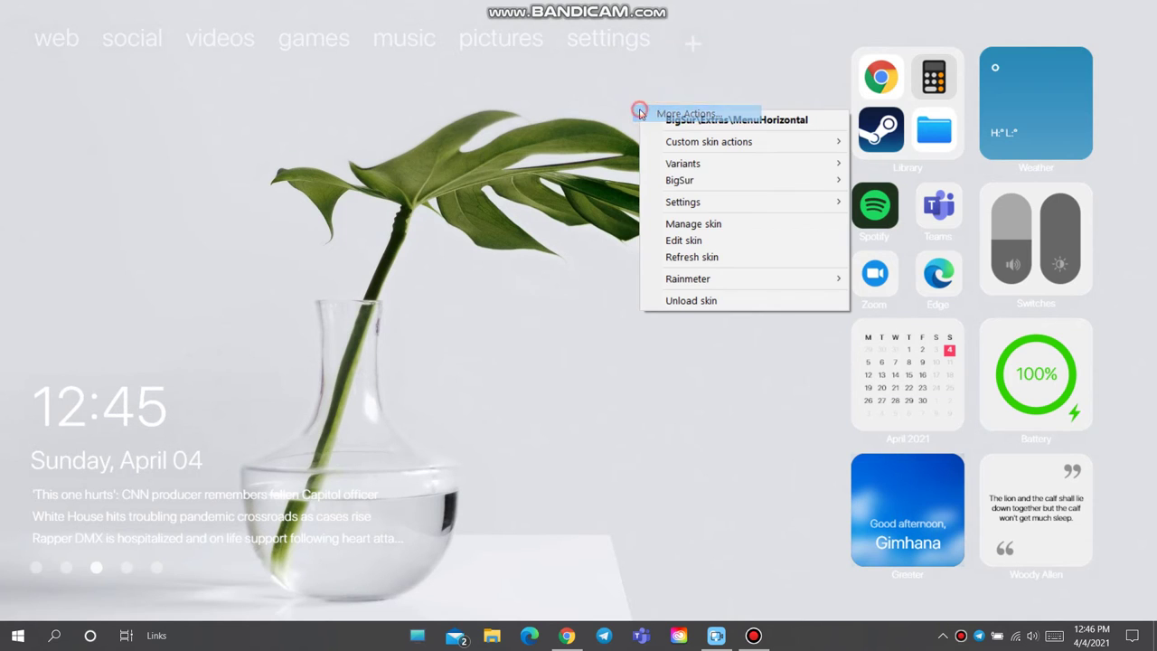
click(654, 258)
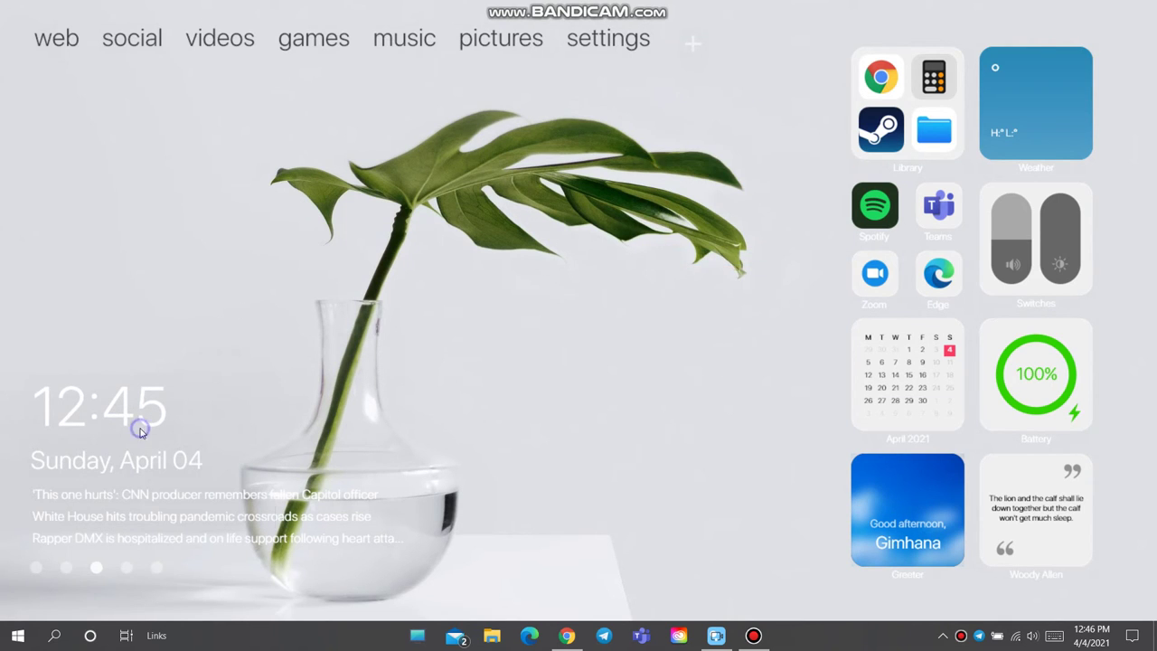
- Open the ClockNews skin's Item.ini for editing and set ColorSkin to 0,0,0
right_click(141, 430)
click(151, 514)
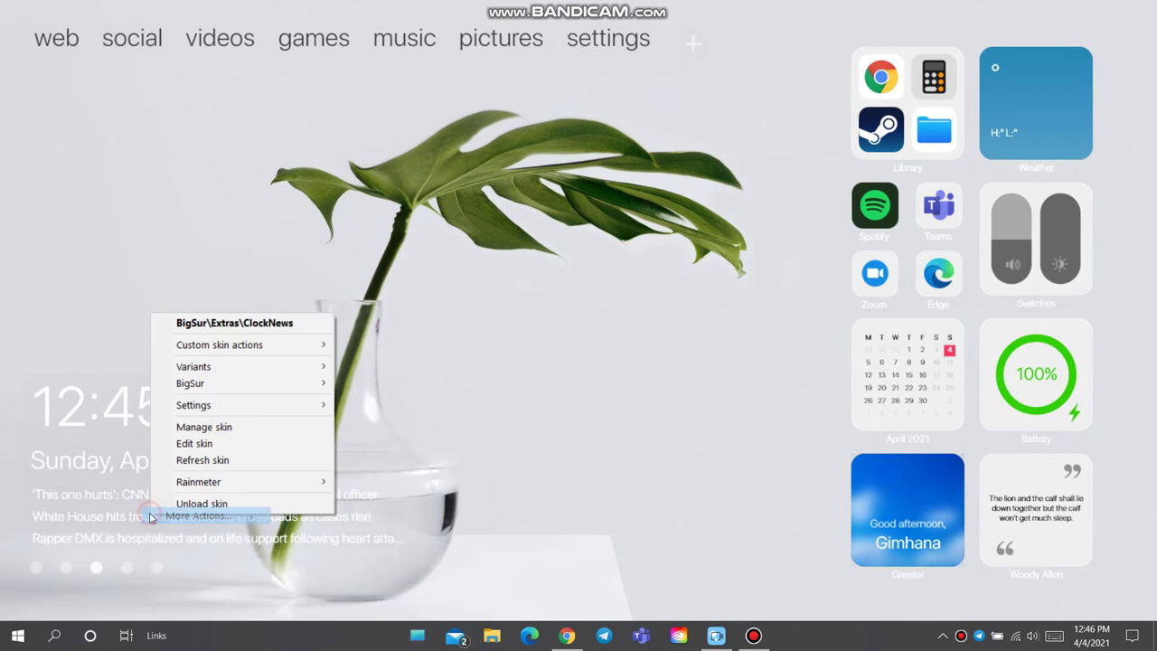
click(162, 446)
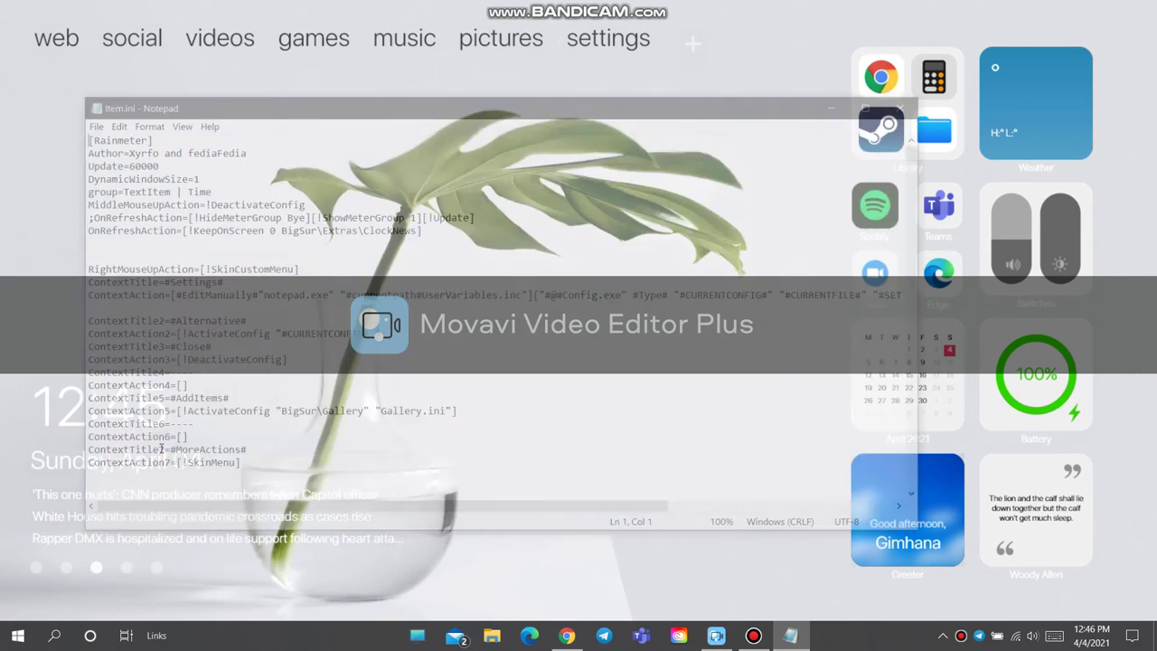
scroll(217, 313, down, 5)
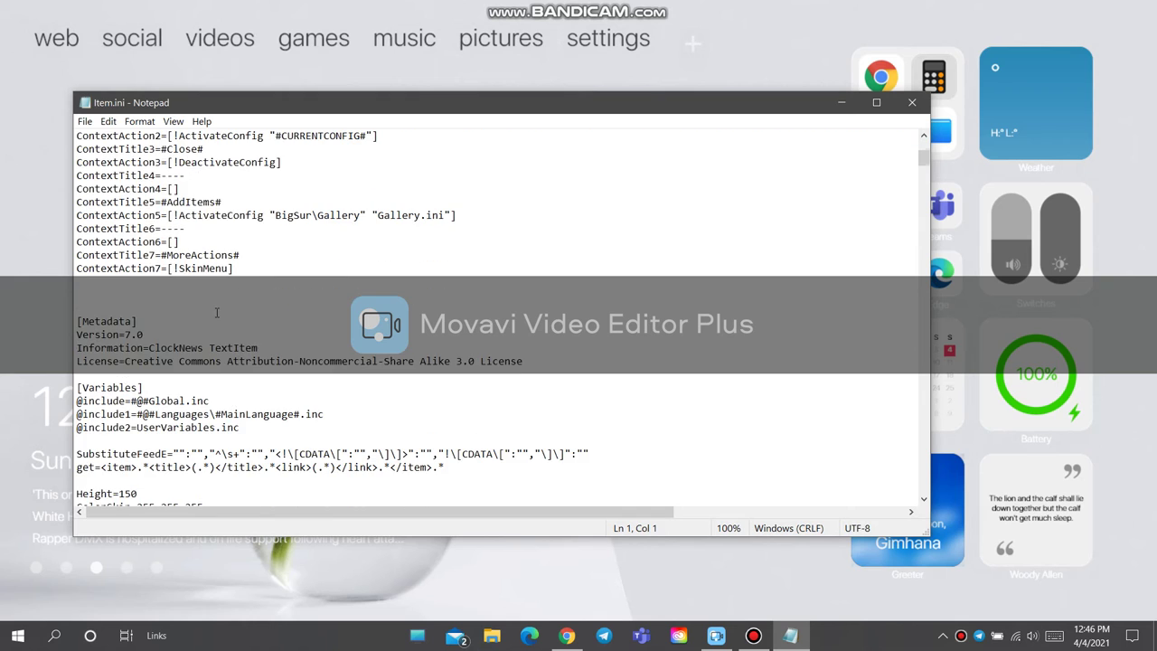
scroll(217, 313, down, 3)
drag(205, 387, 136, 387)
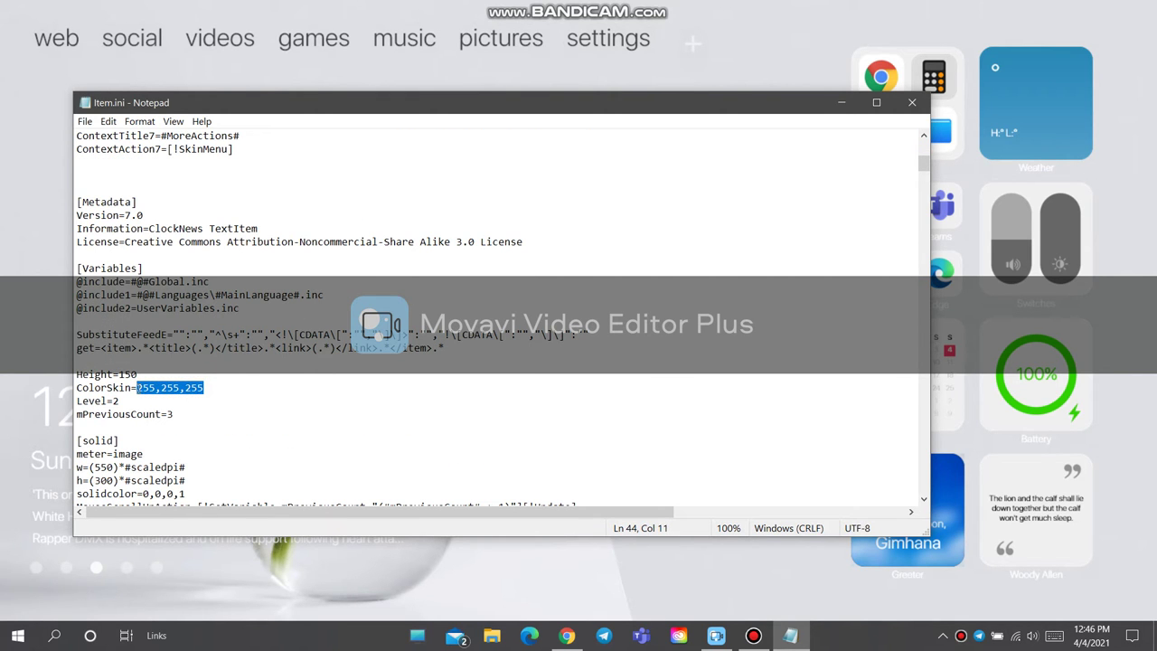
text(0,0,0)
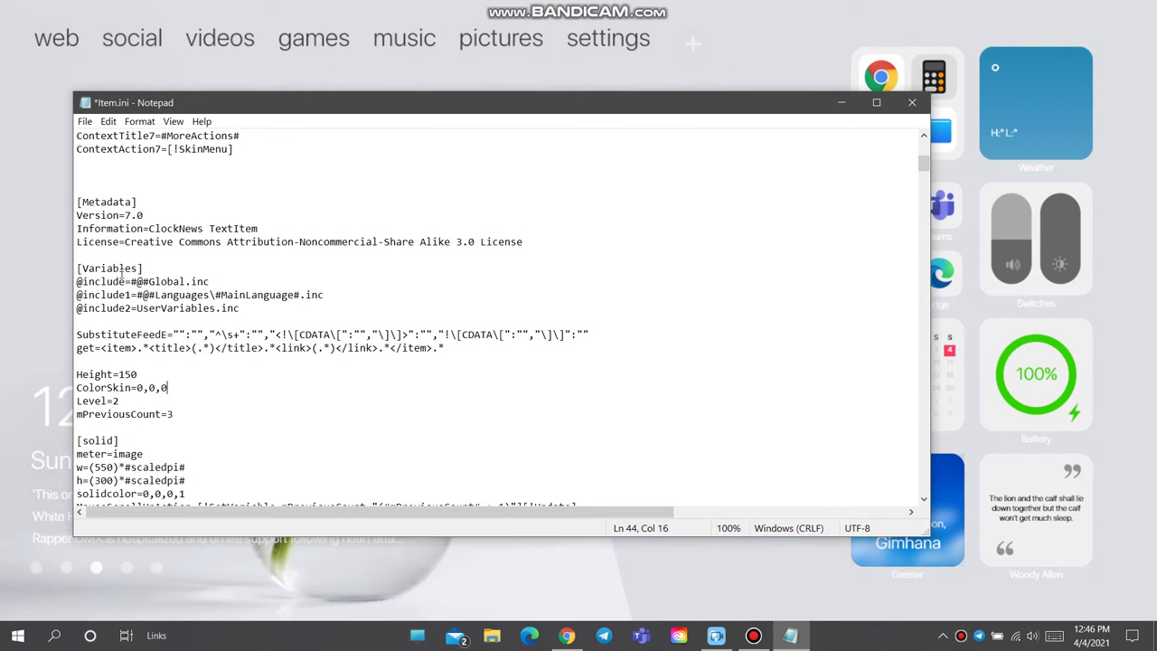
- Save and close the clock's Item.ini, and refresh the ClockNews skin and the desktop
click(89, 122)
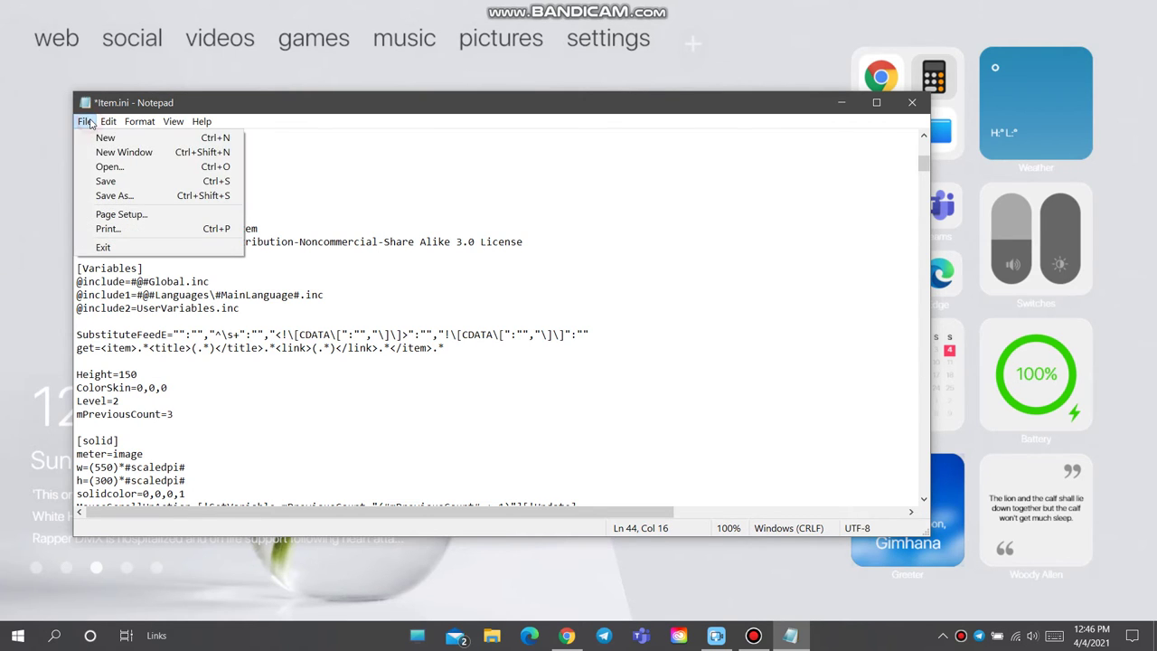
click(96, 178)
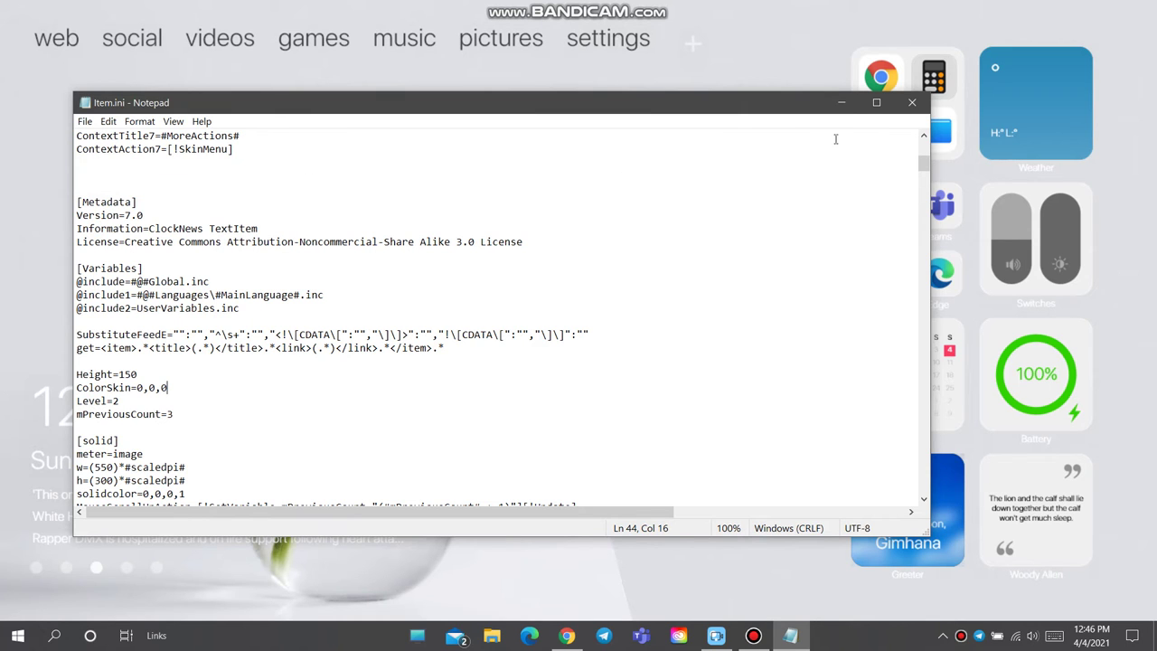
click(915, 106)
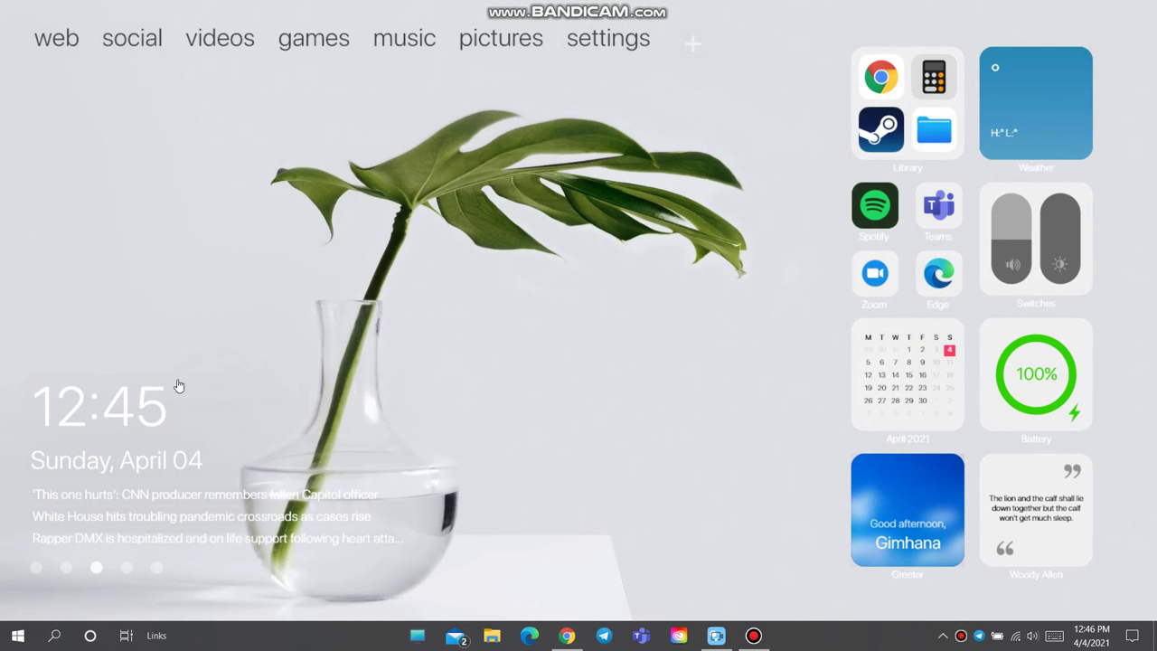
right_click(148, 407)
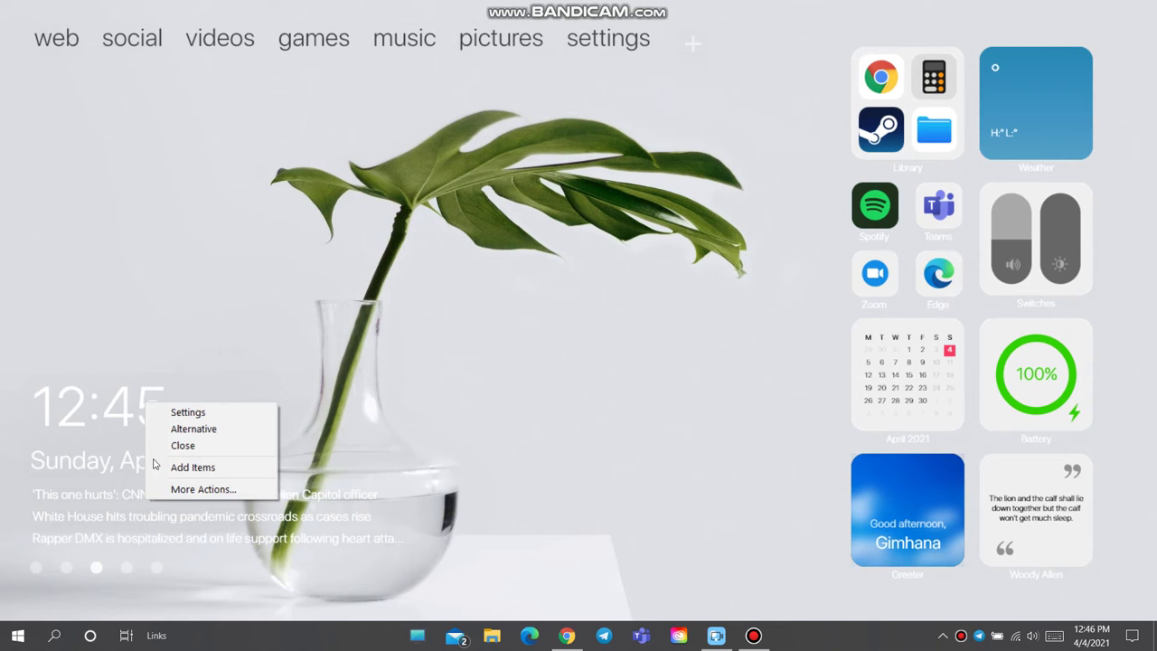
click(156, 488)
click(172, 431)
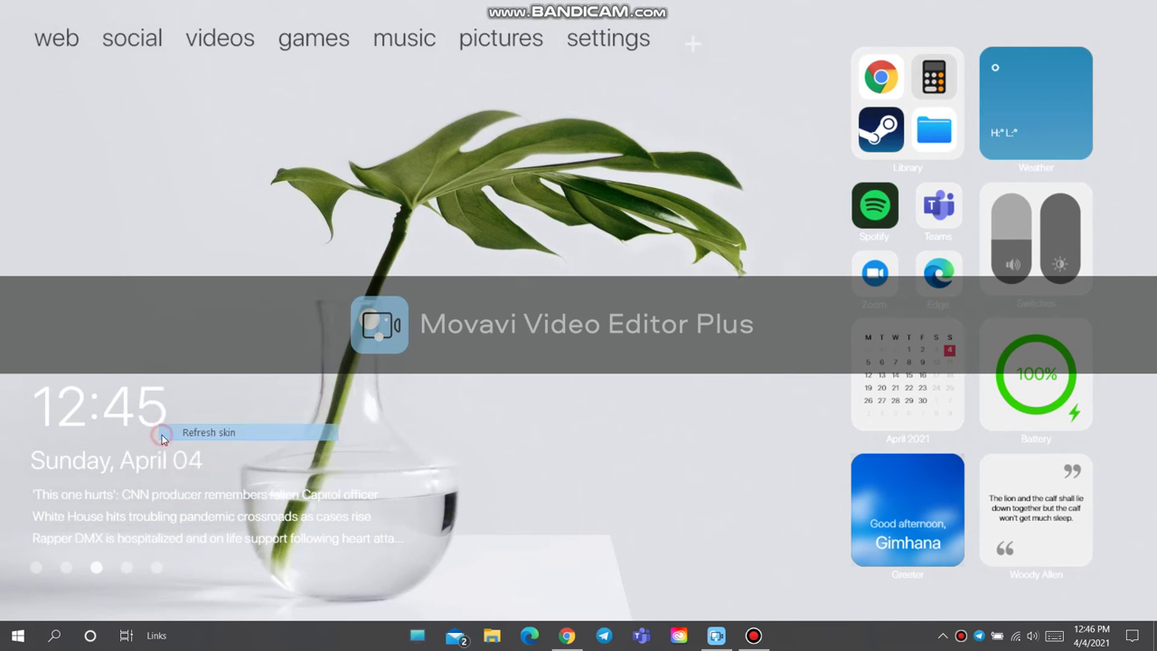
right_click(384, 216)
click(402, 258)
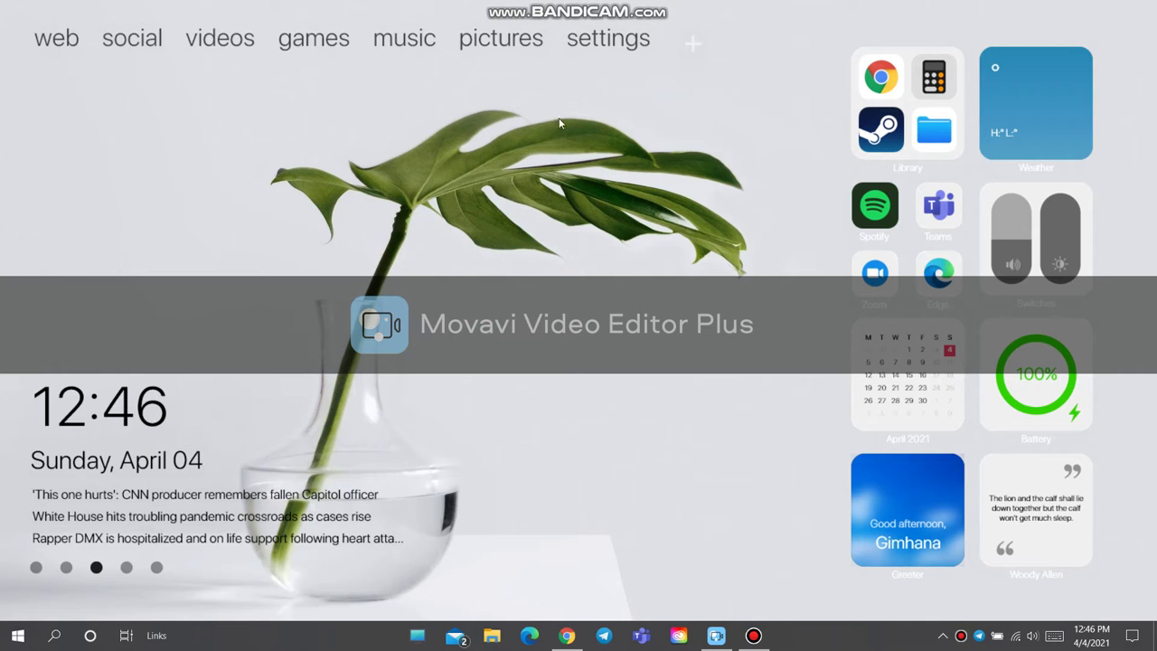
click(694, 43)
drag(460, 239, 157, 103)
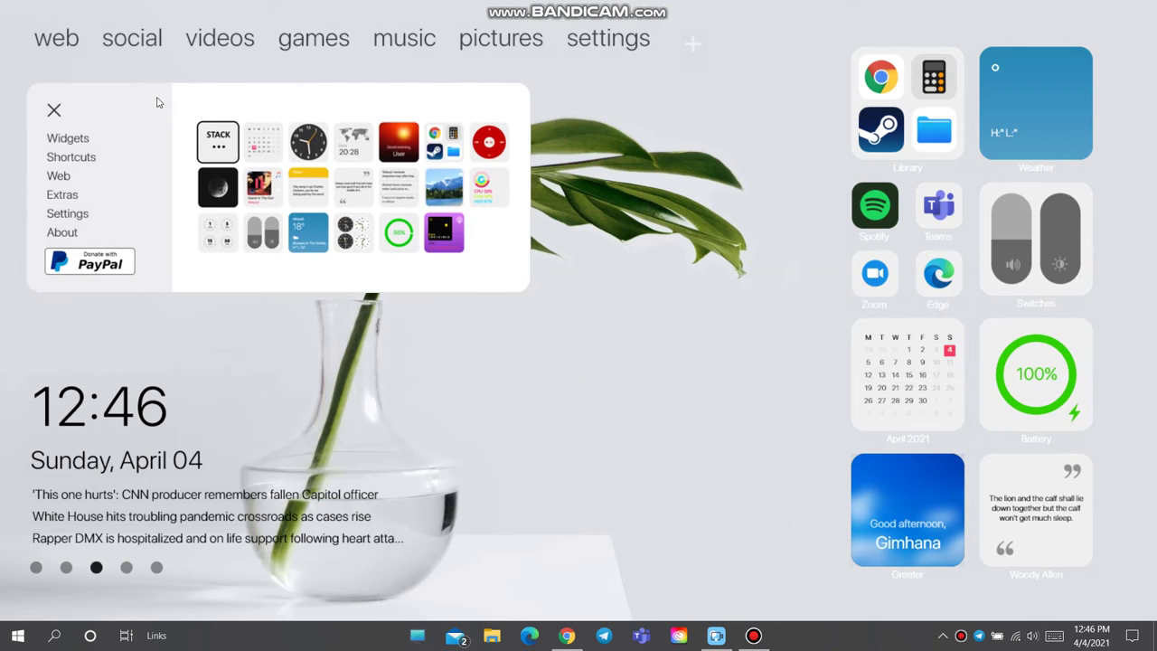
click(54, 112)
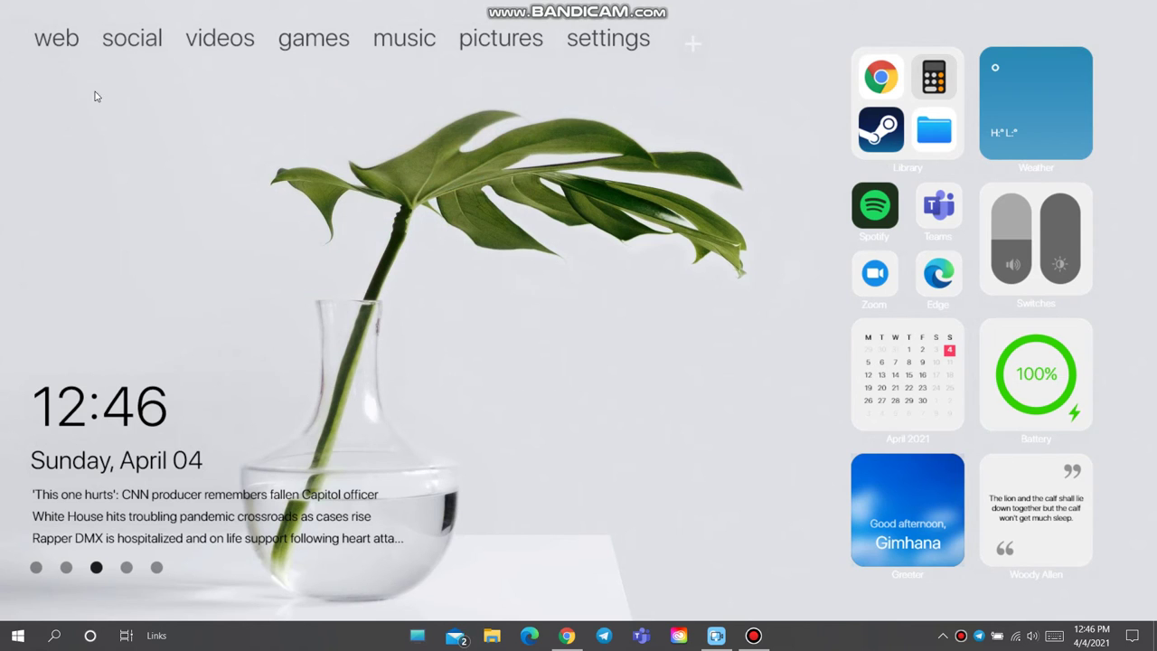
- Open the Weather widget's coordinate settings and find the LatLong.net site in a new Chrome tab with the search "latlong net"
right_click(1010, 115)
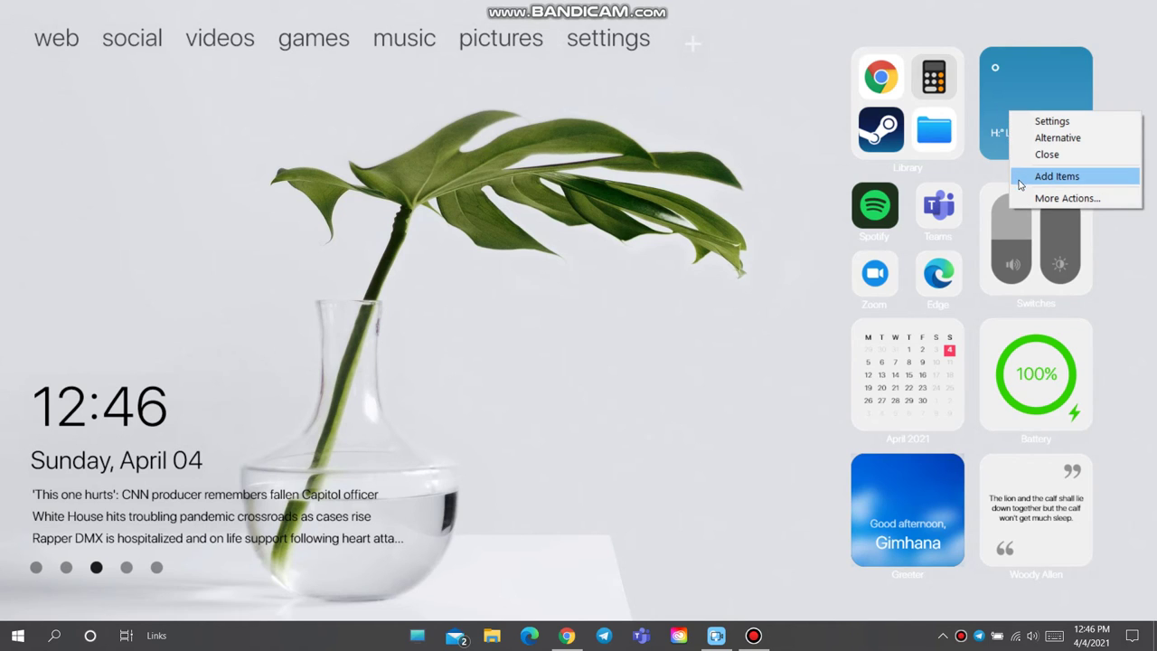
click(1048, 122)
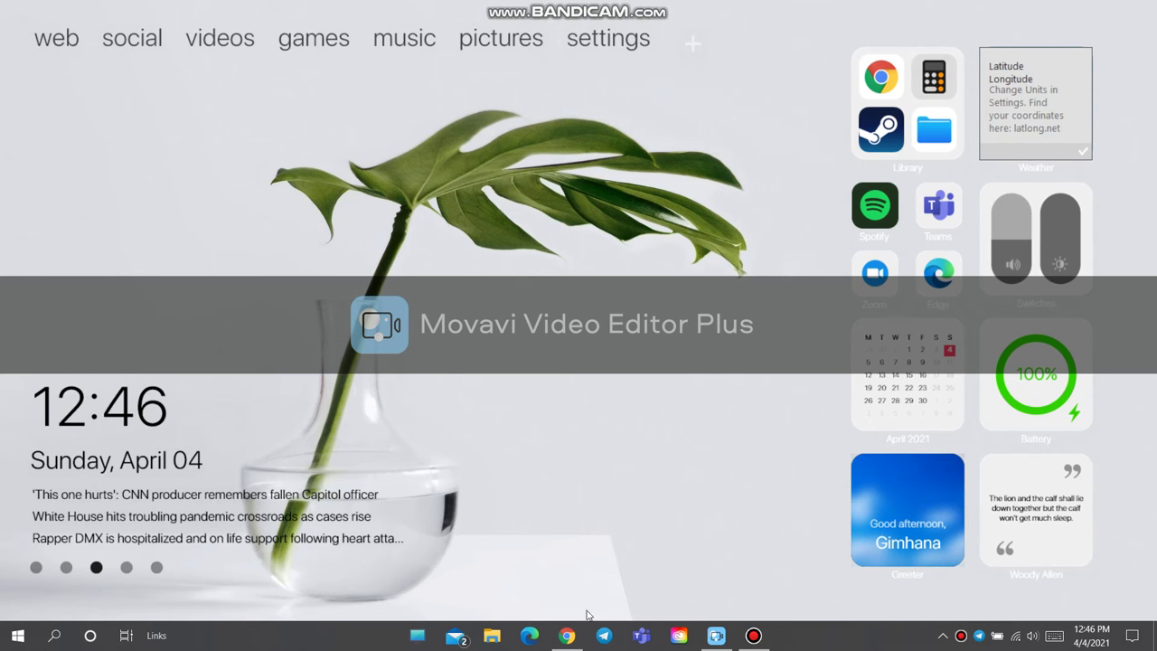
click(569, 636)
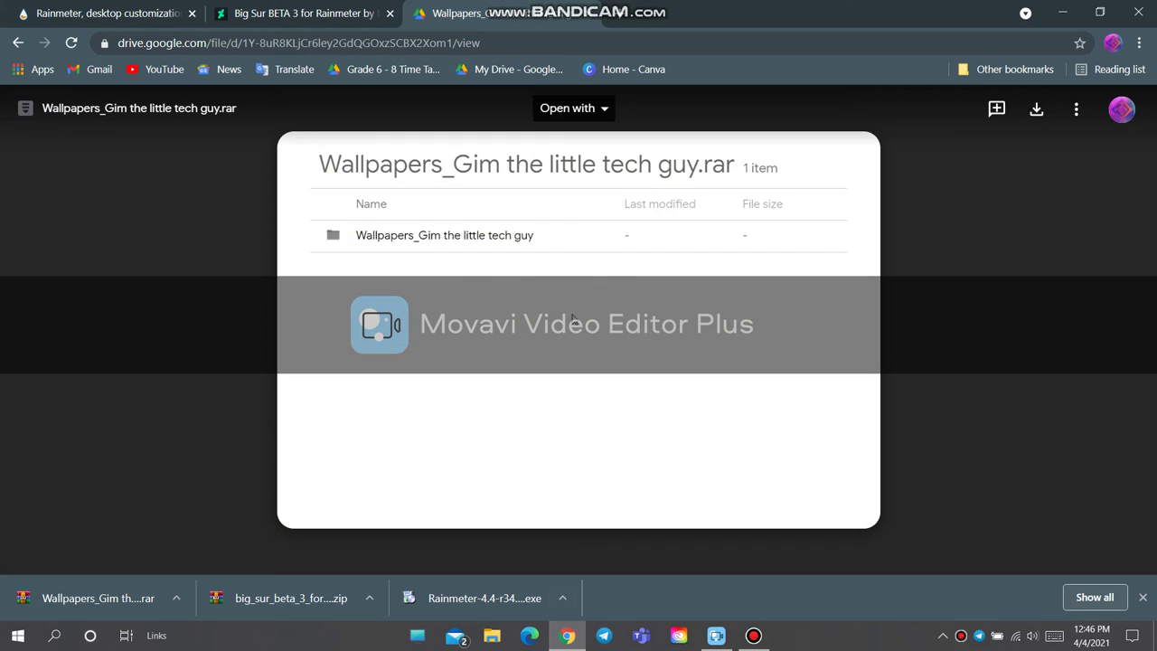
click(622, 23)
text(l)
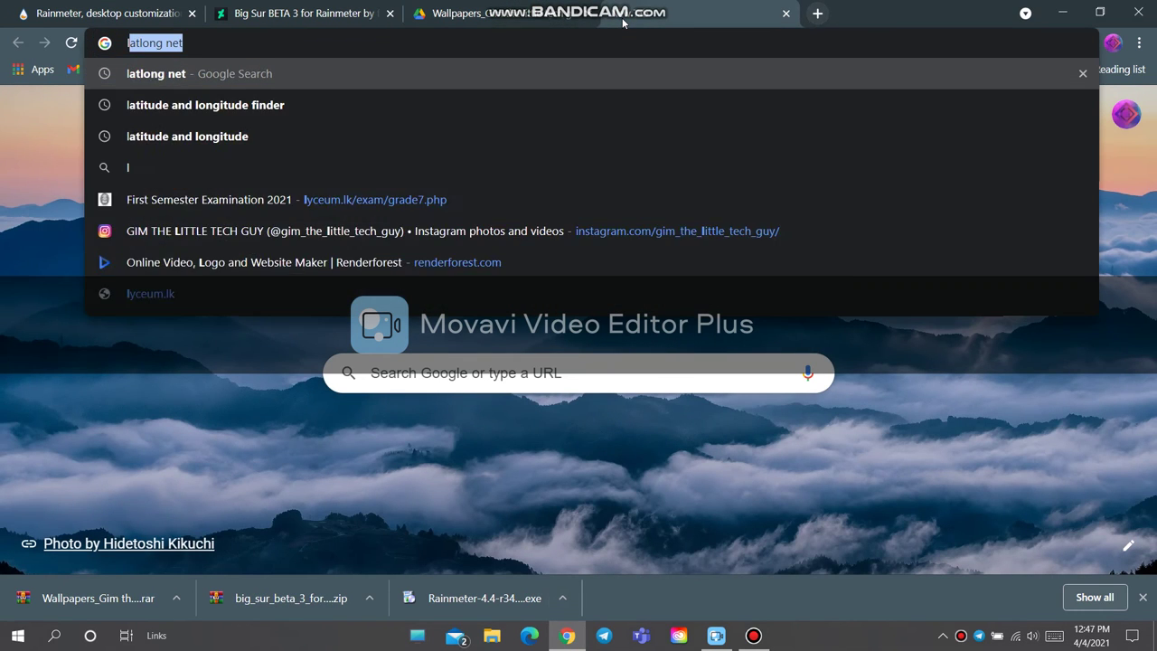
text(atlo)
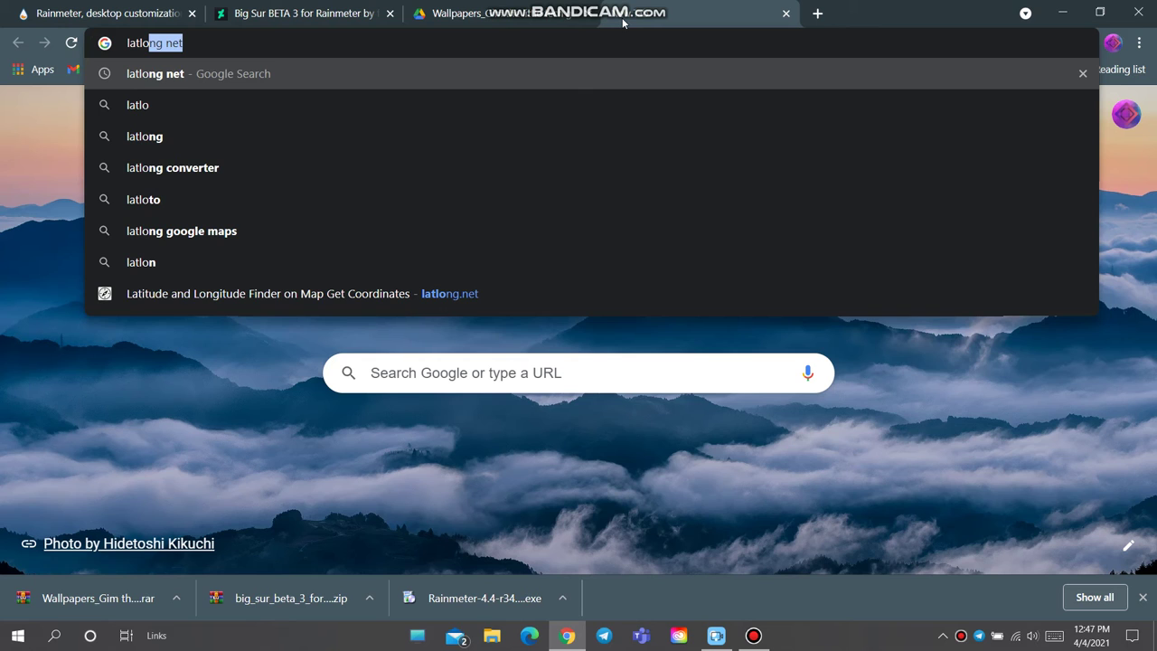
text(ng )
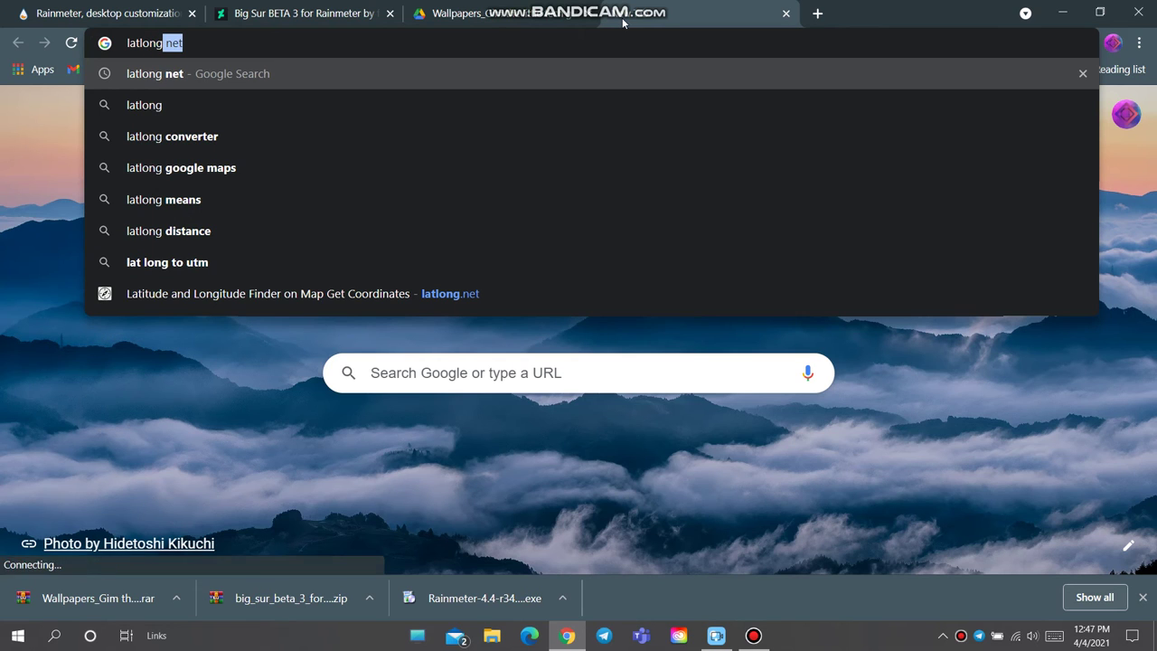
text(net)
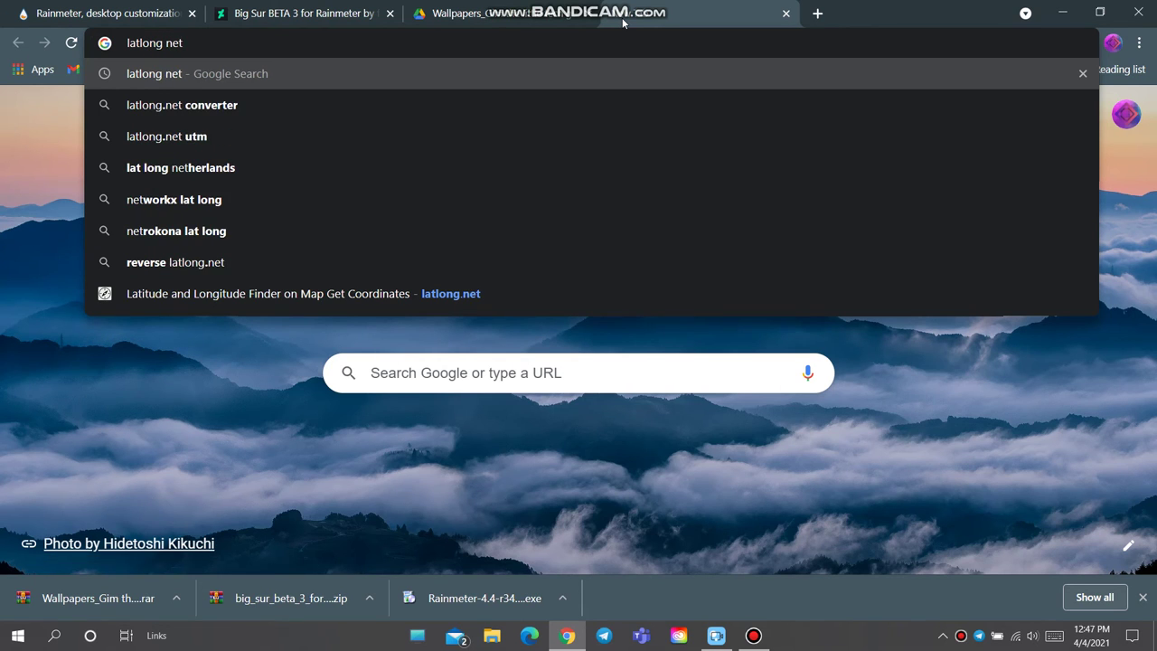
key(Return)
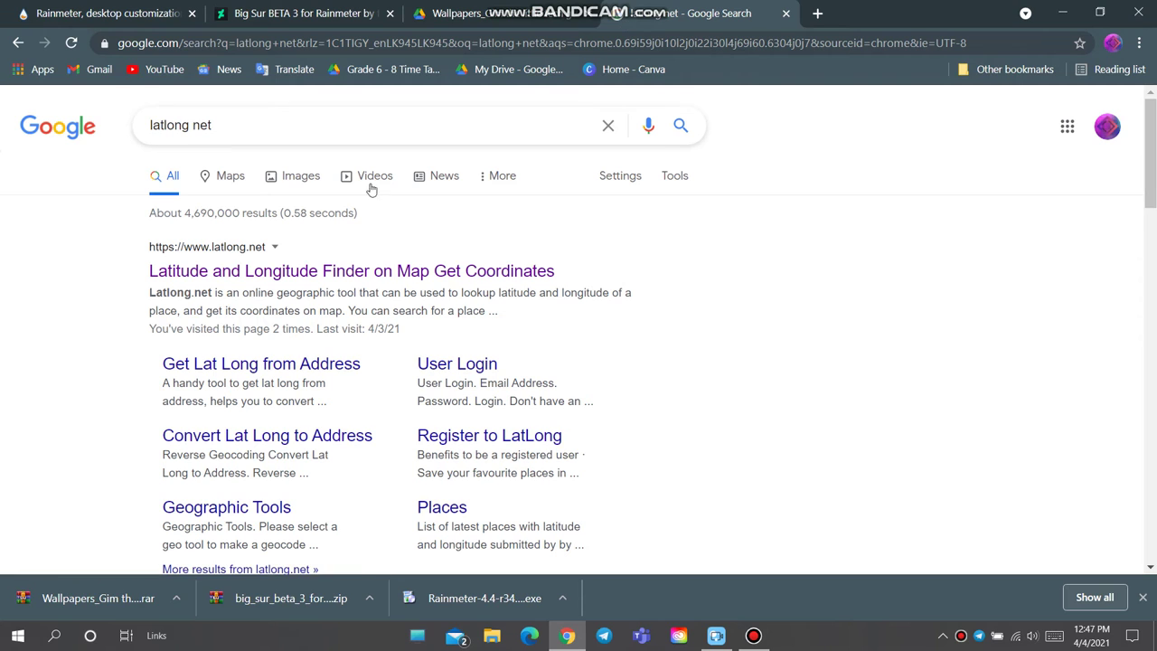
click(242, 272)
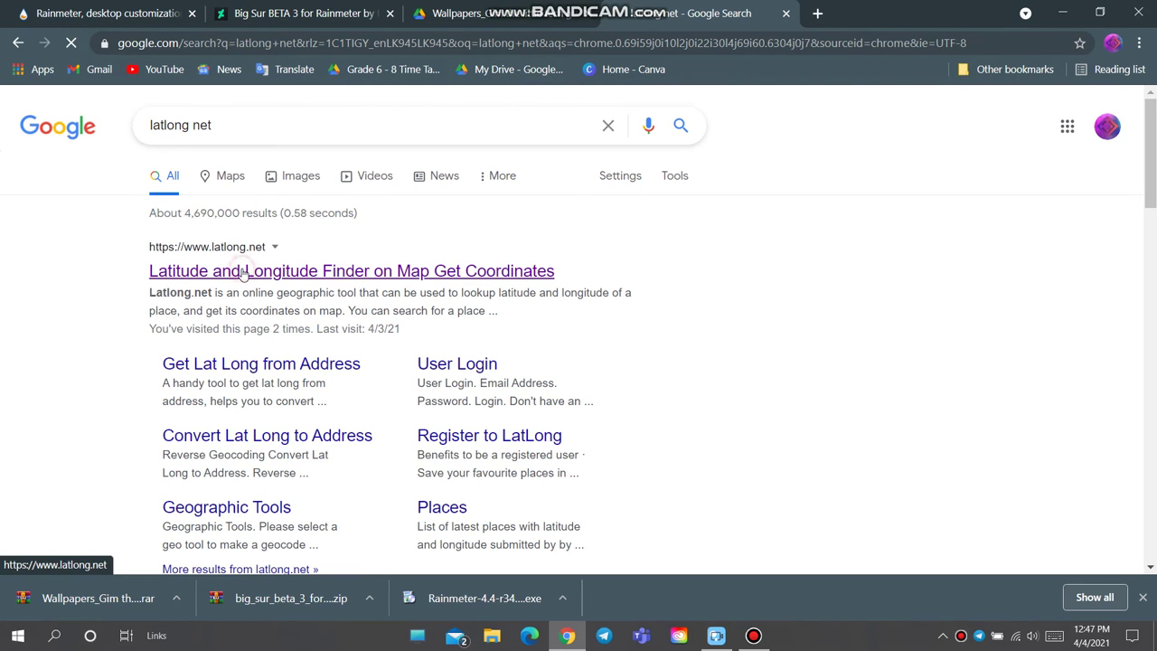
- Look up the coordinates of Srilanka in the Latitude and Longitude Finder
scroll(243, 268, down, 2)
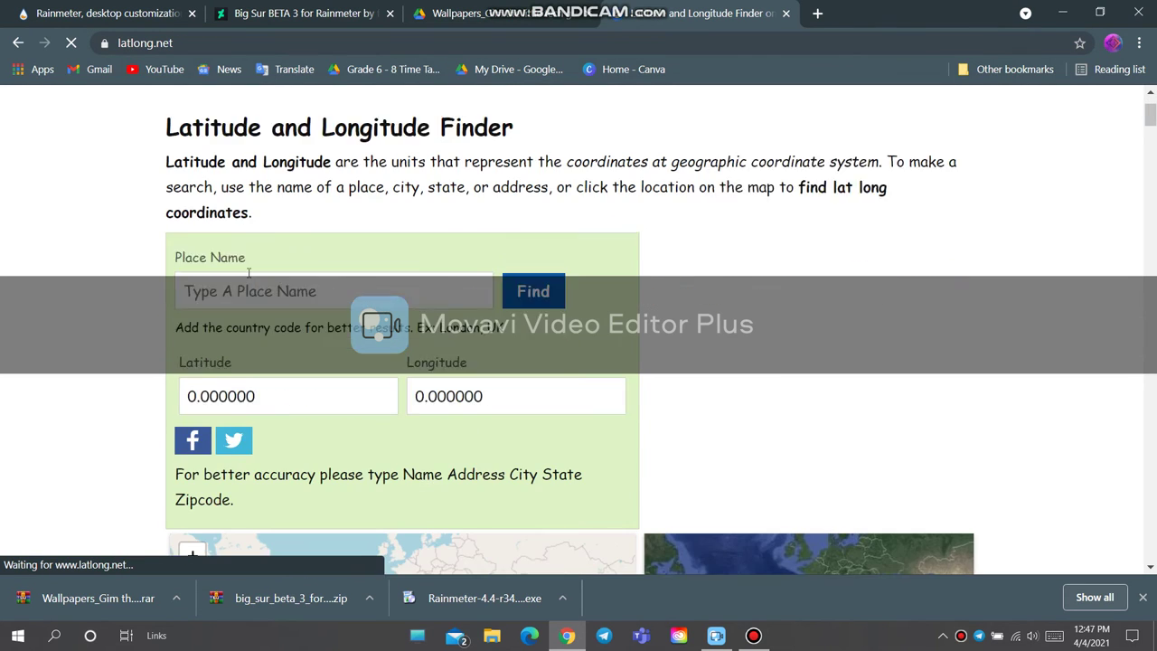
click(304, 244)
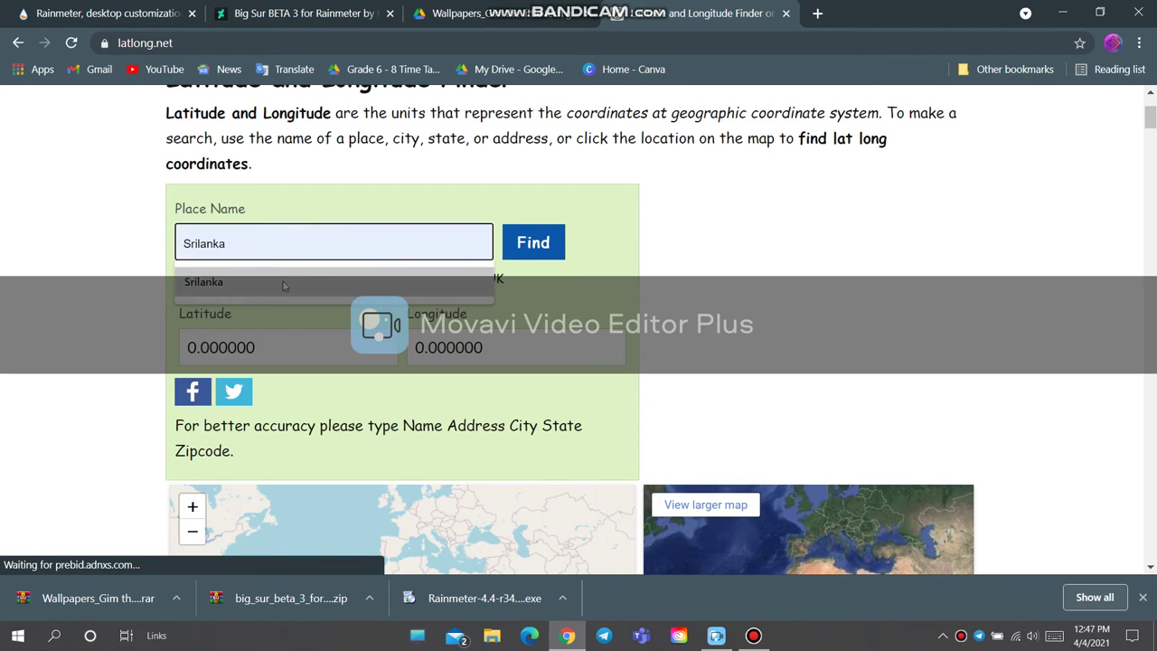
click(284, 283)
click(521, 257)
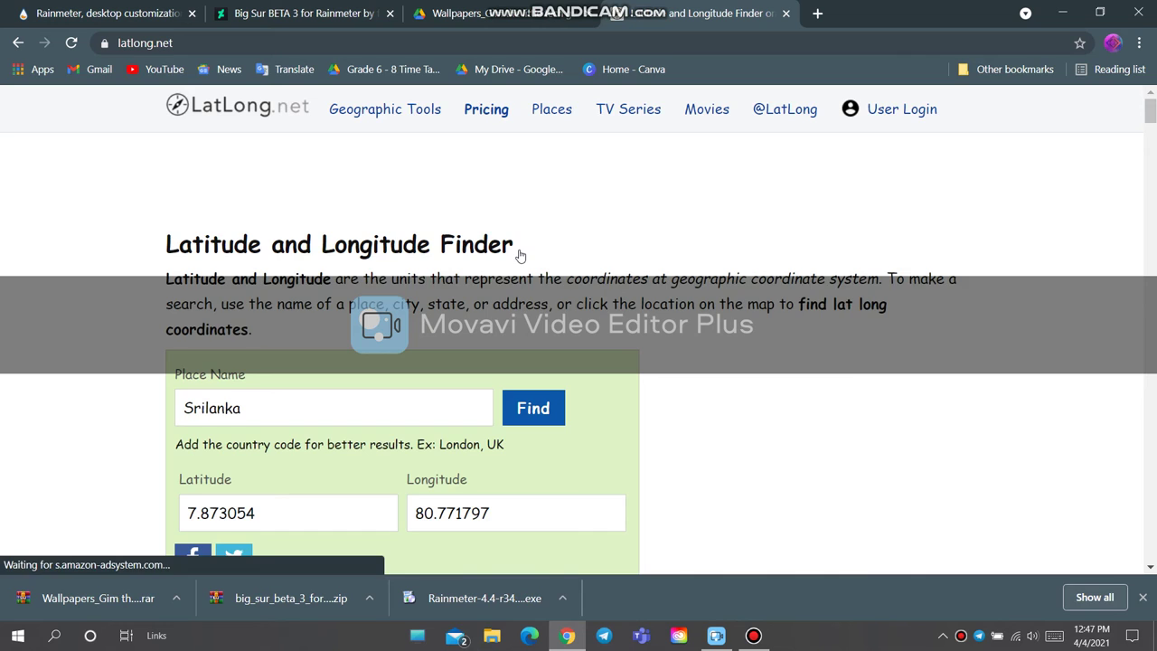
- Copy the found latitude, 7.873054, and save it as the Weather widget's Latitude on the desktop
scroll(521, 257, down, 2)
drag(261, 349, 173, 358)
right_click(201, 348)
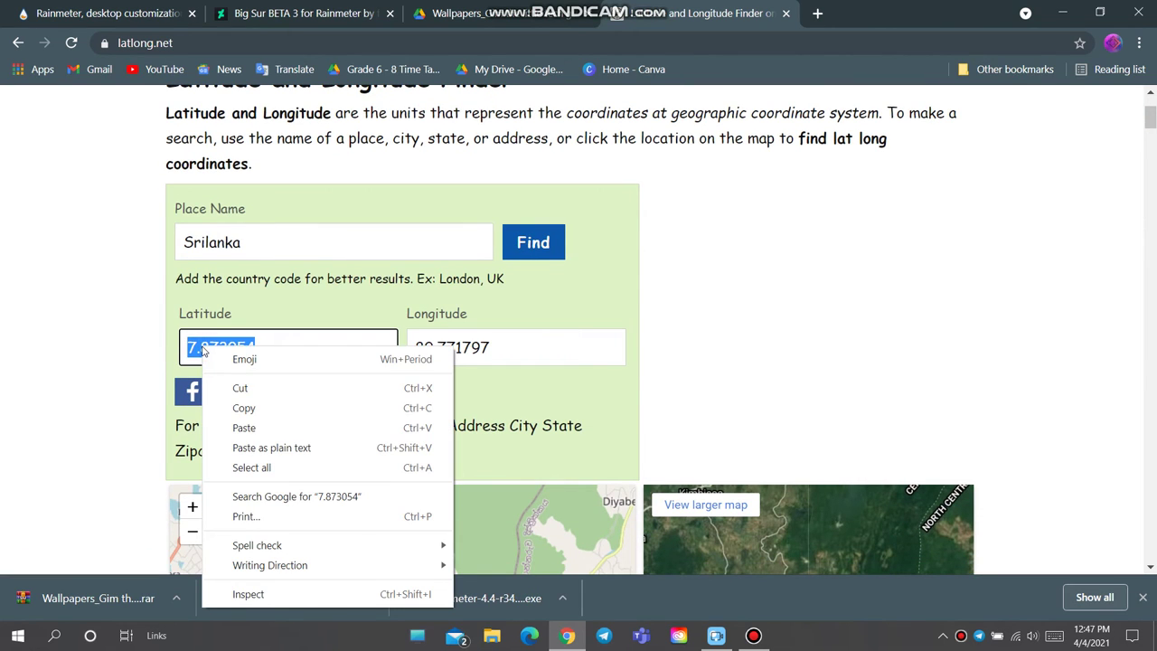
click(213, 409)
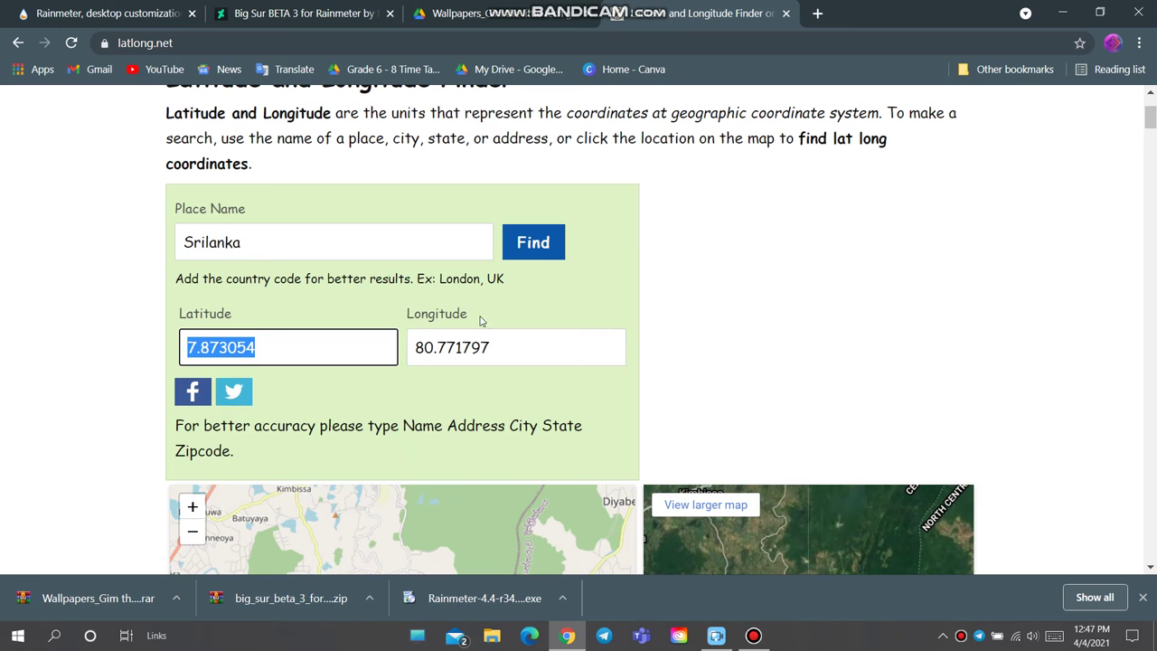
click(1062, 13)
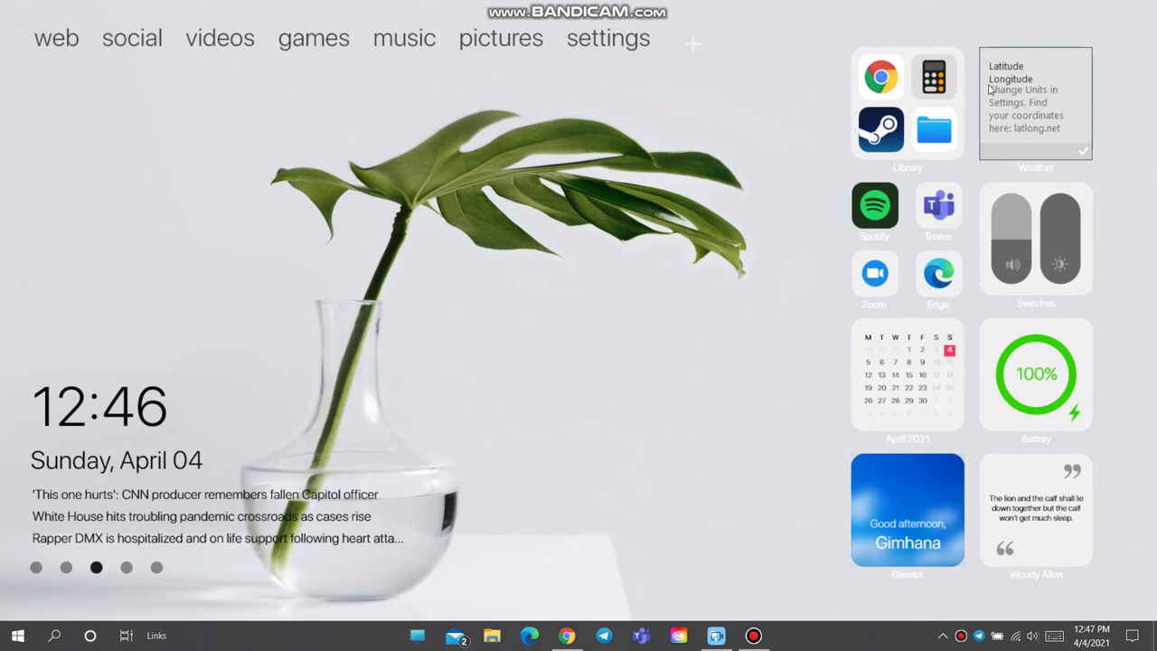
click(995, 68)
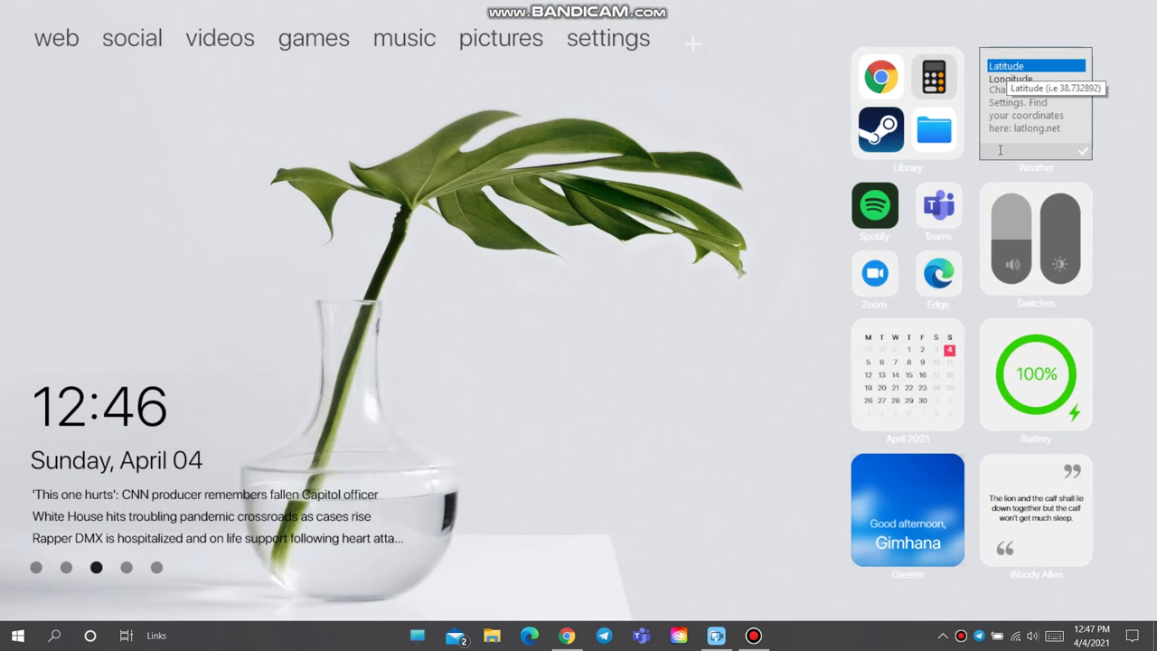
right_click(1000, 150)
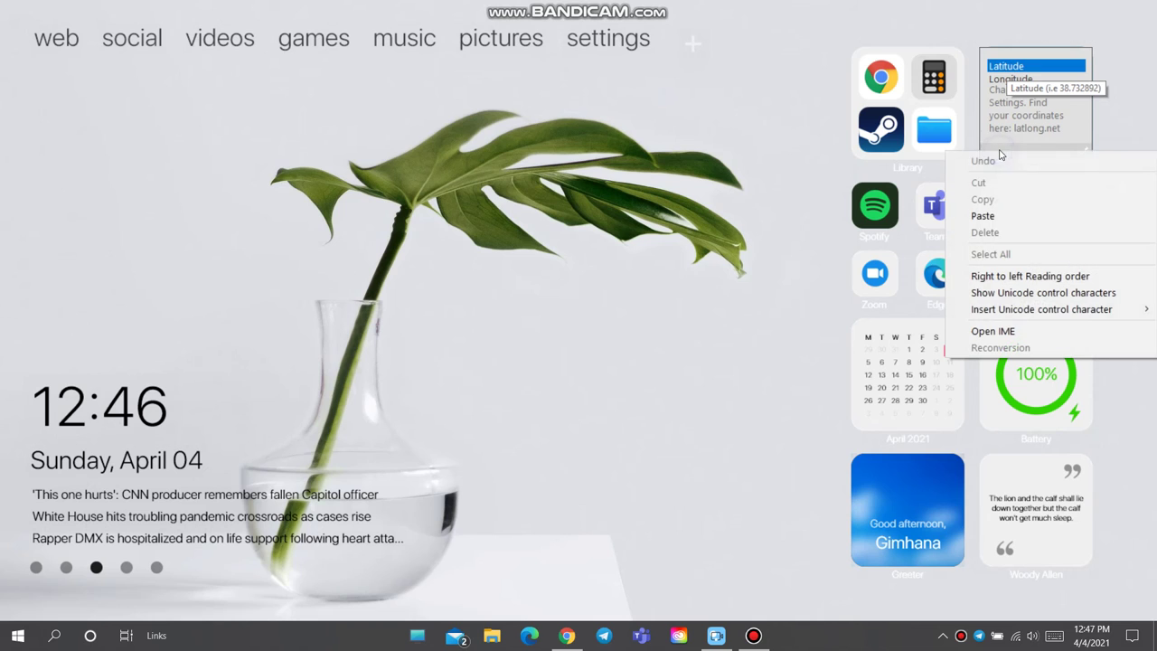
click(990, 215)
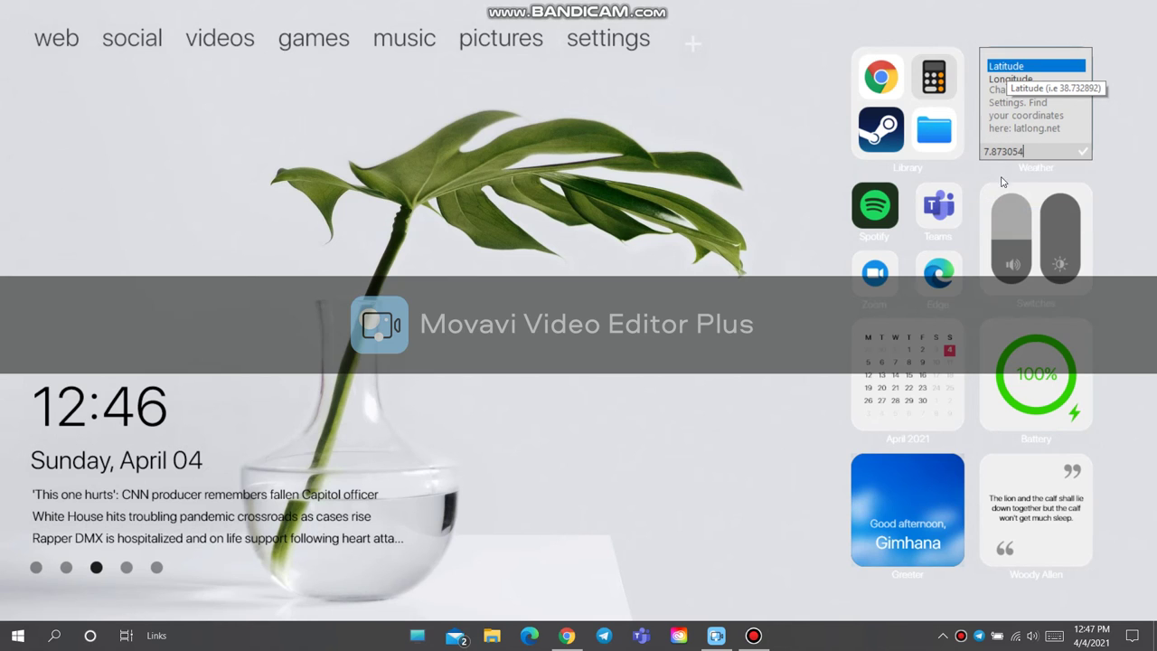
click(1081, 151)
- Reopen the Weather widget's settings and set its Longitude to 80.771797, copied from the LatLong.net page
right_click(1056, 120)
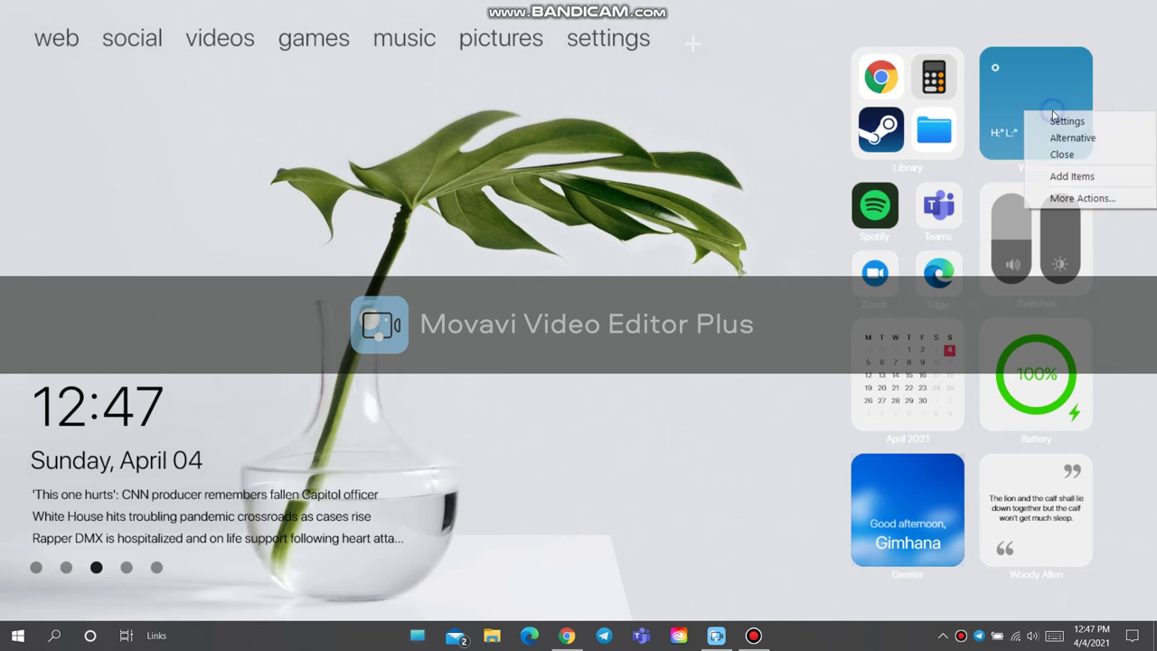
click(1054, 121)
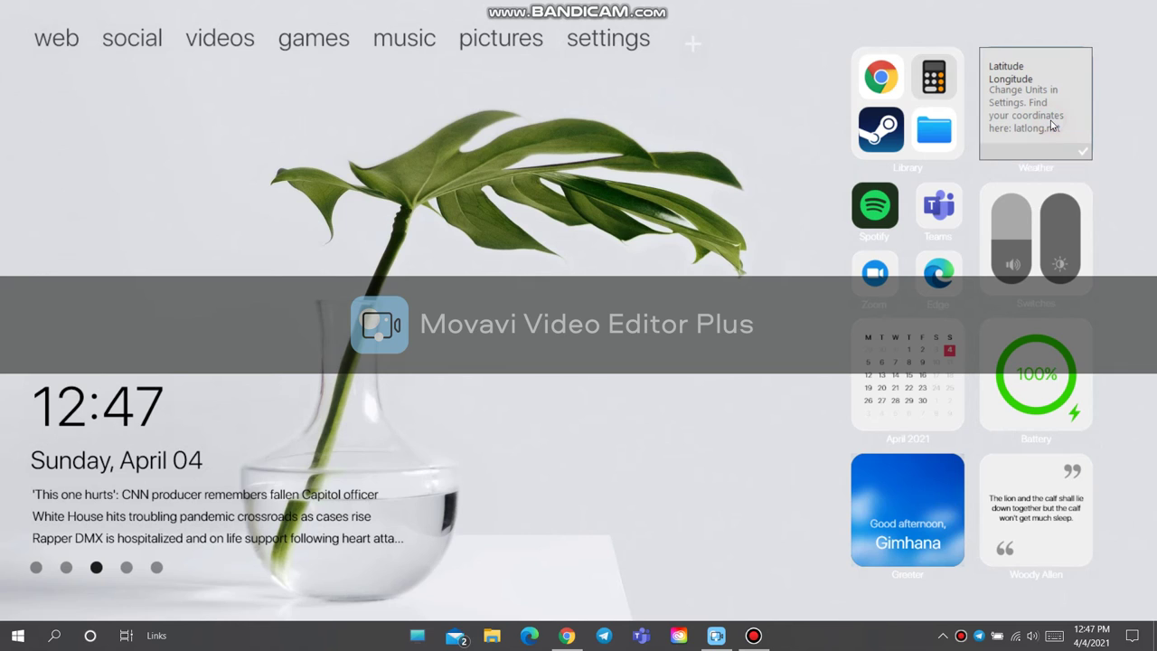
click(1027, 80)
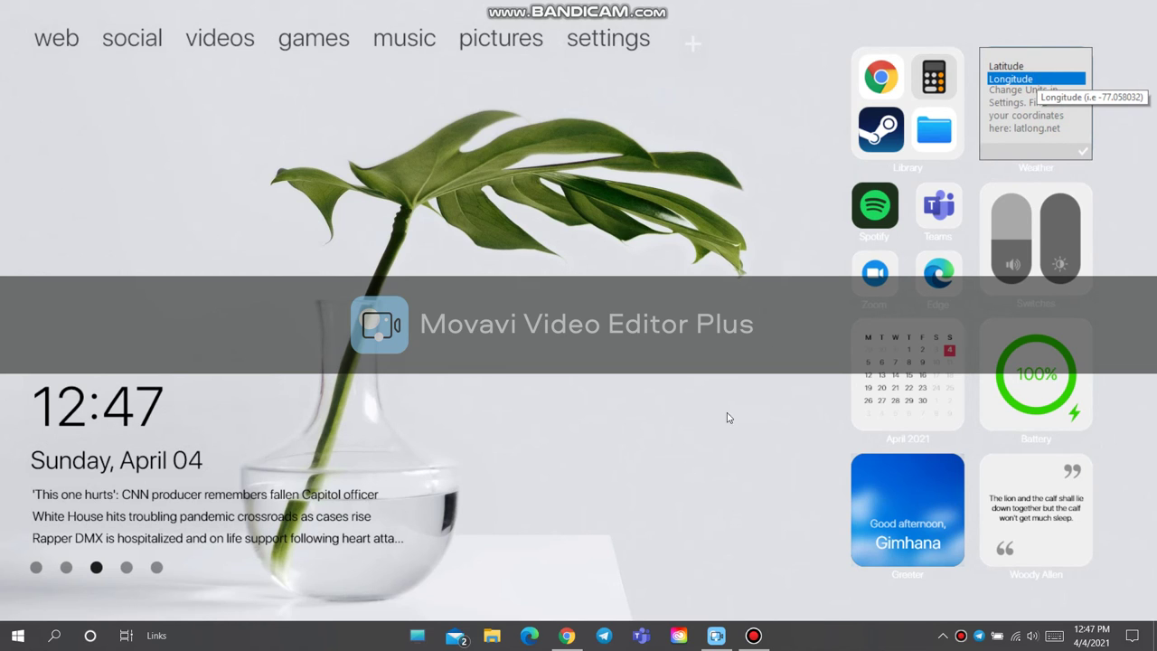
click(567, 636)
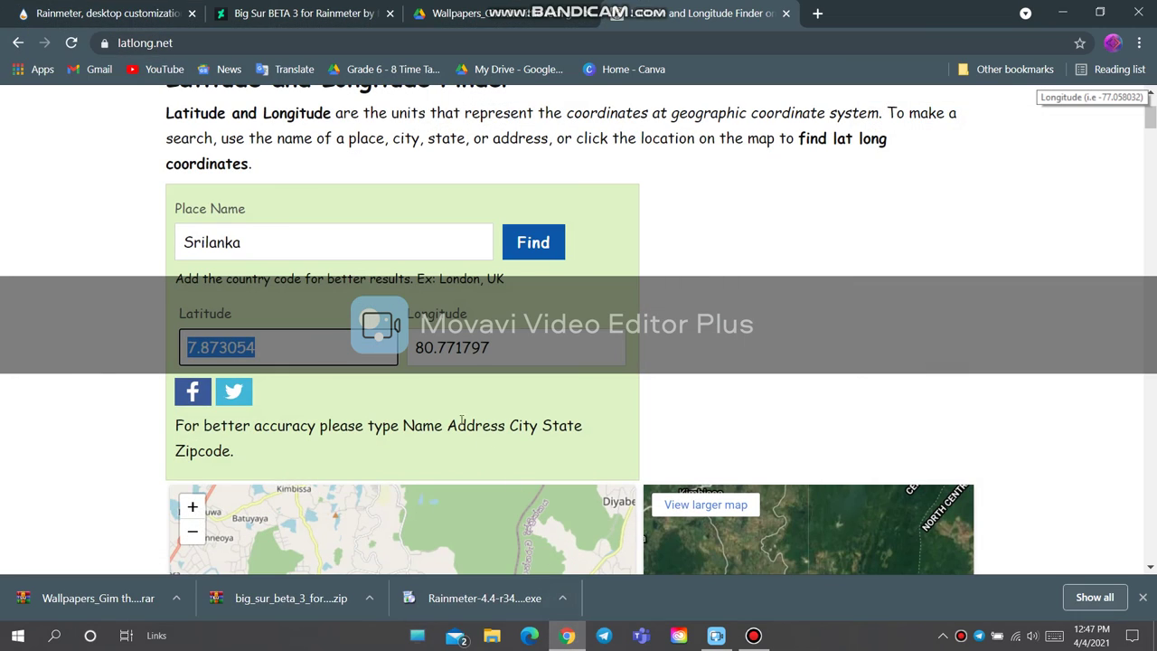
click(505, 342)
key(ctrl+a)
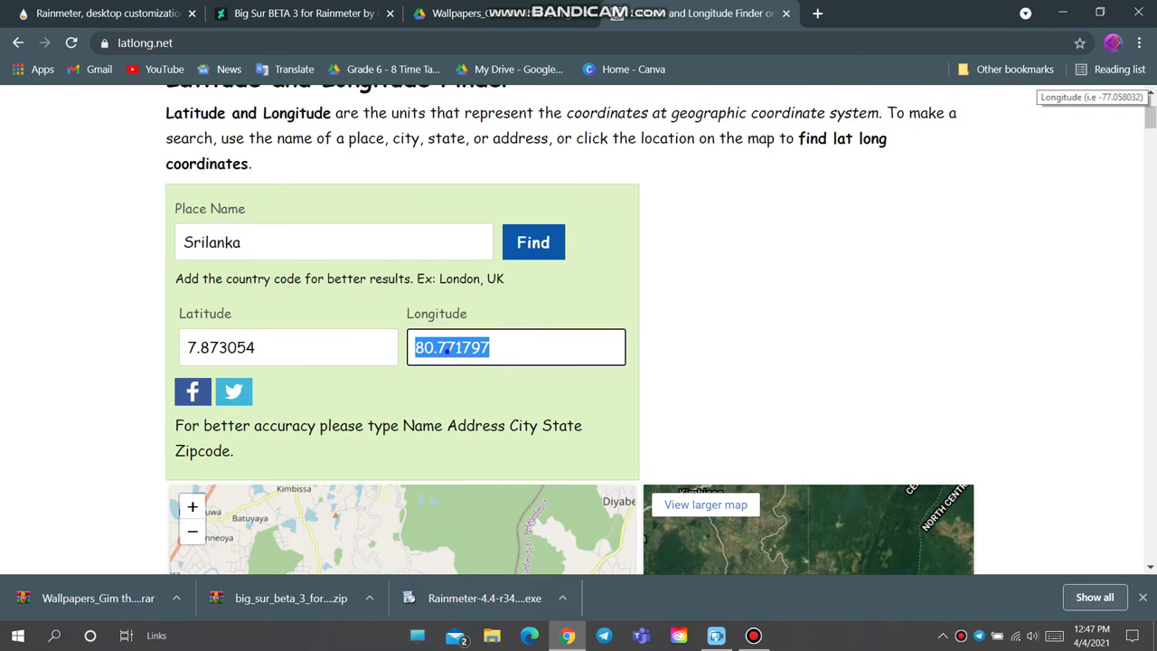
right_click(446, 351)
click(480, 408)
click(1063, 13)
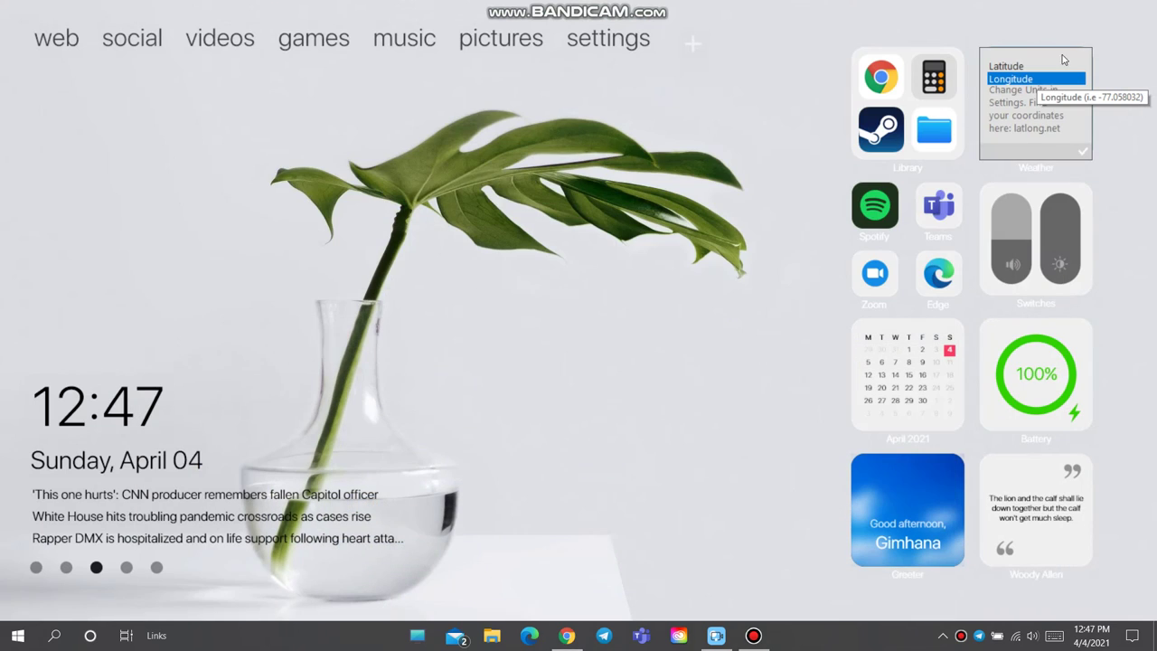
right_click(1031, 152)
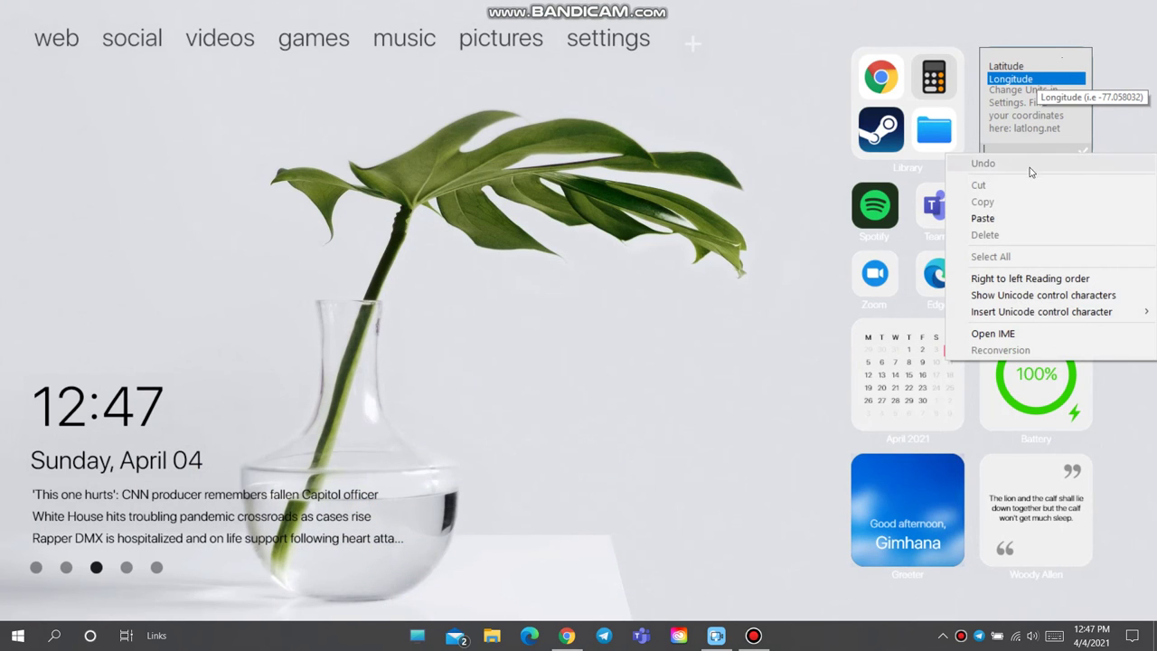
click(1019, 219)
click(1084, 156)
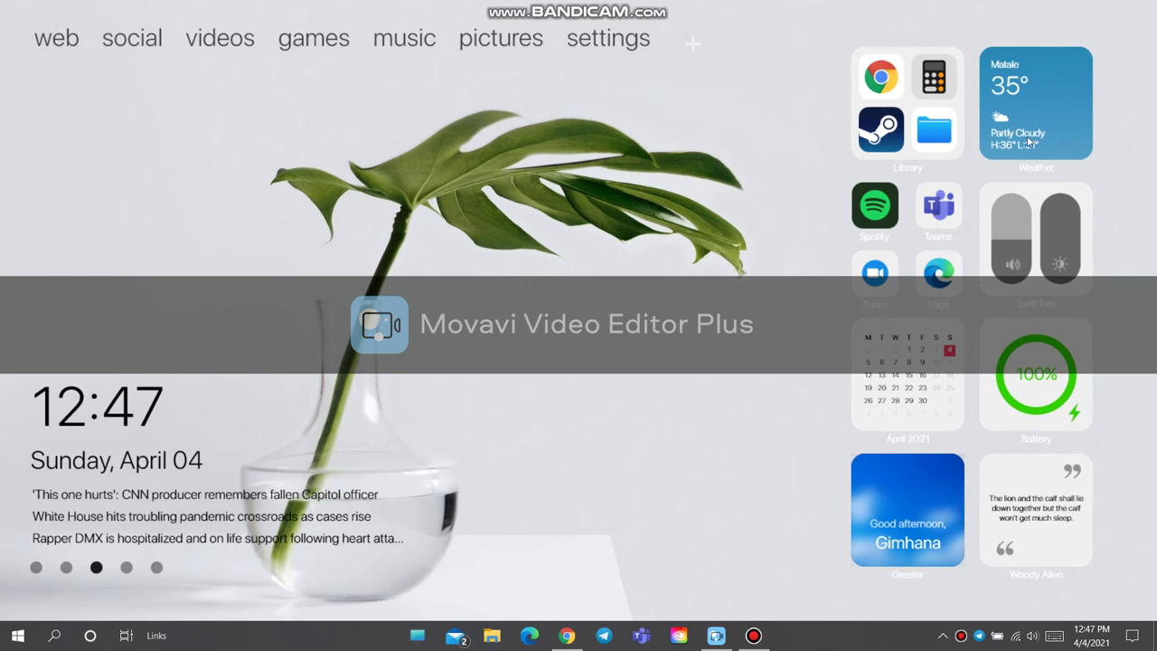
- Test the Library widget's folder and Chrome shortcuts, closing each window that they open
click(939, 126)
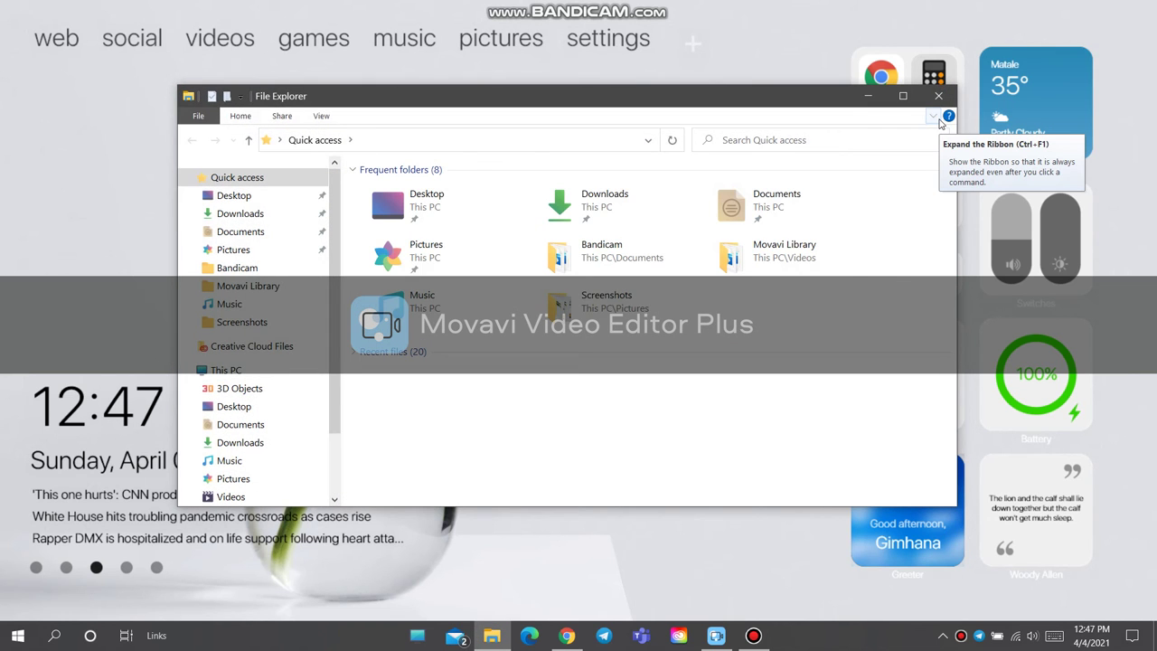
click(938, 96)
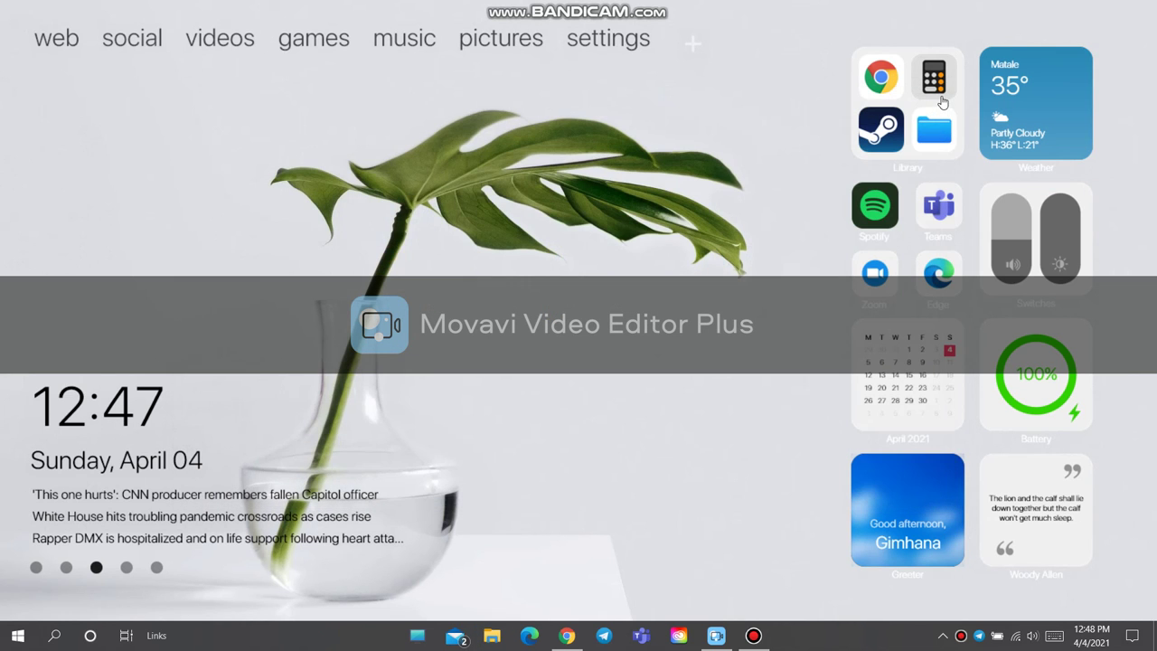
click(887, 80)
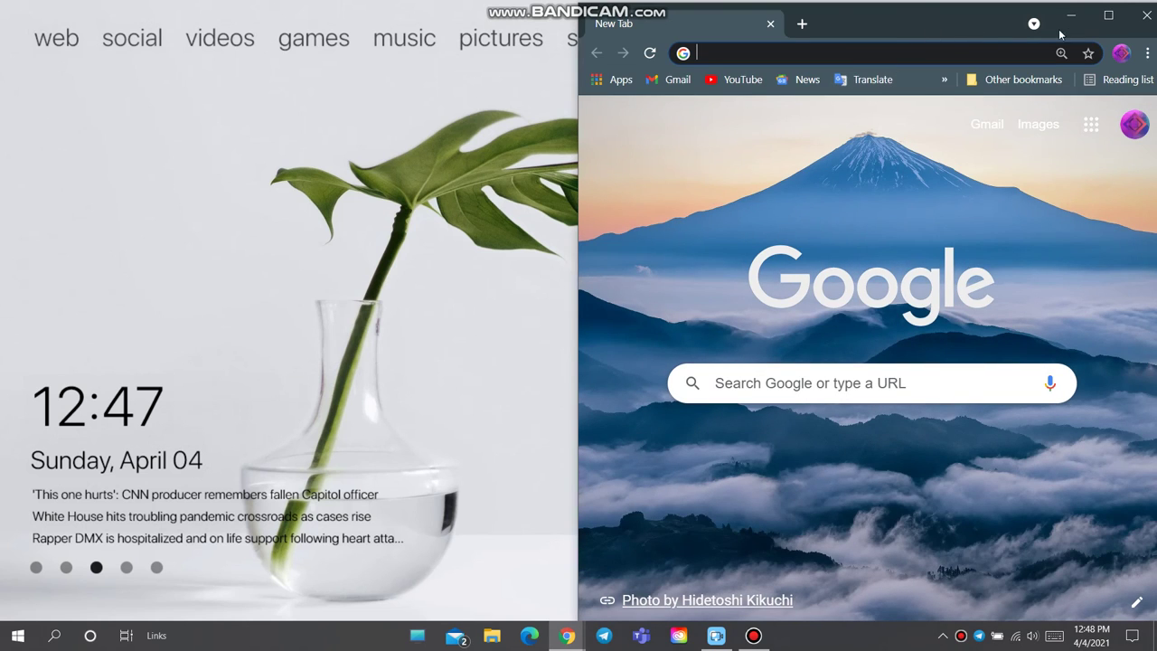
click(1112, 18)
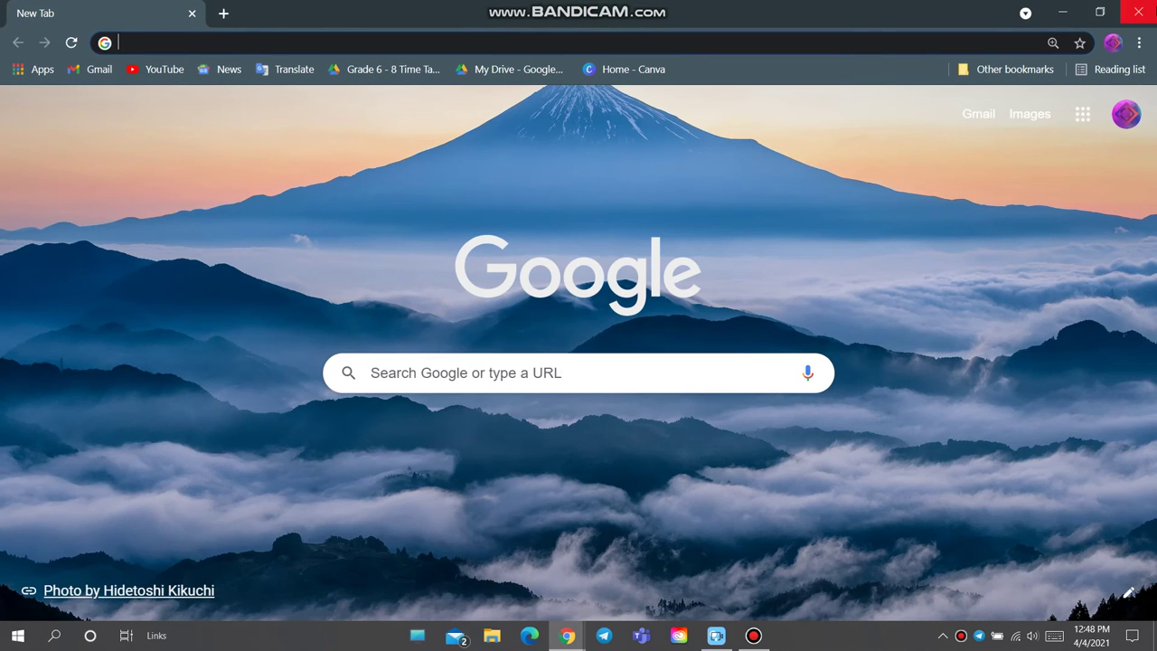
click(1138, 14)
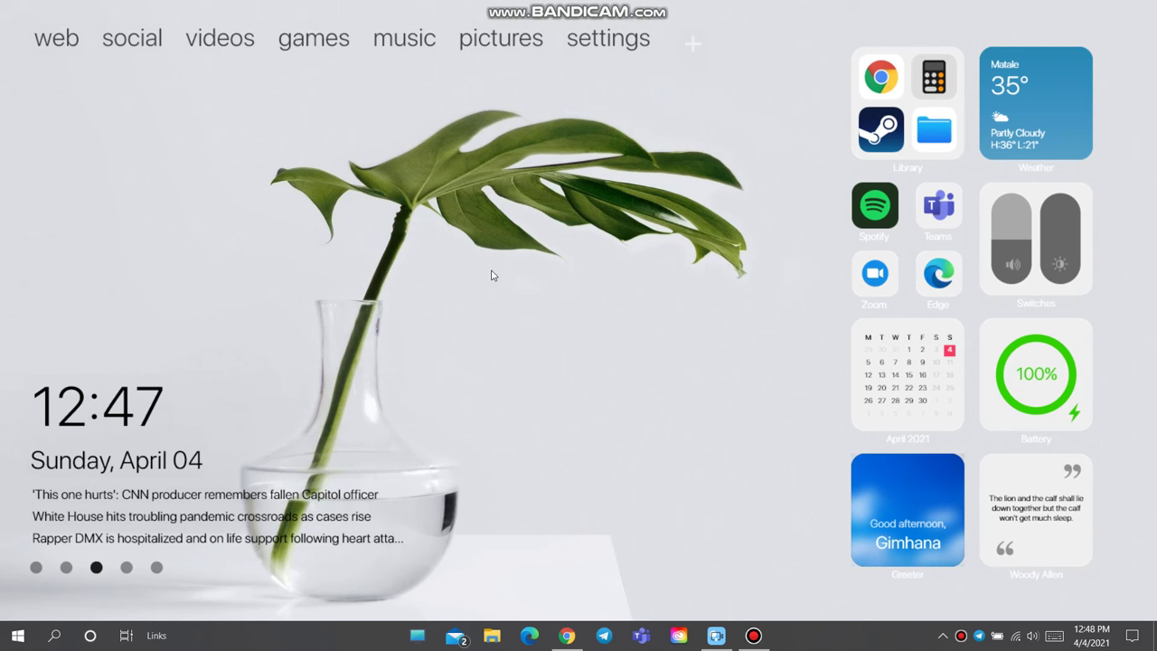
- Page through the ClockNews skin's headlines from the last page back to the first
click(156, 567)
click(127, 568)
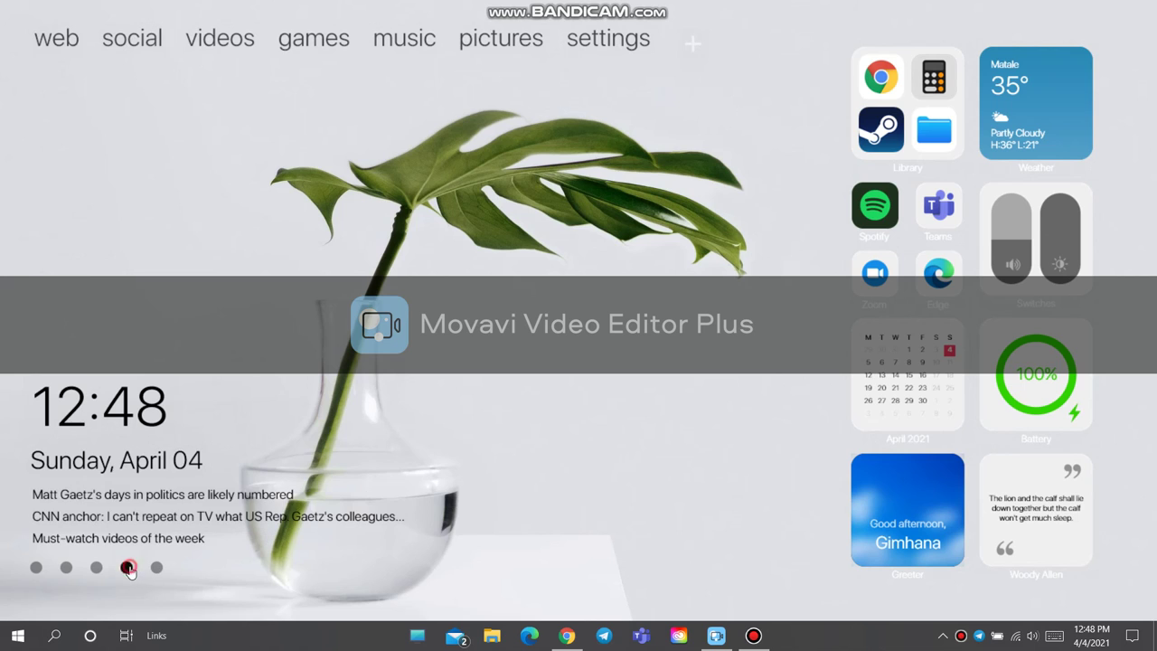
click(96, 567)
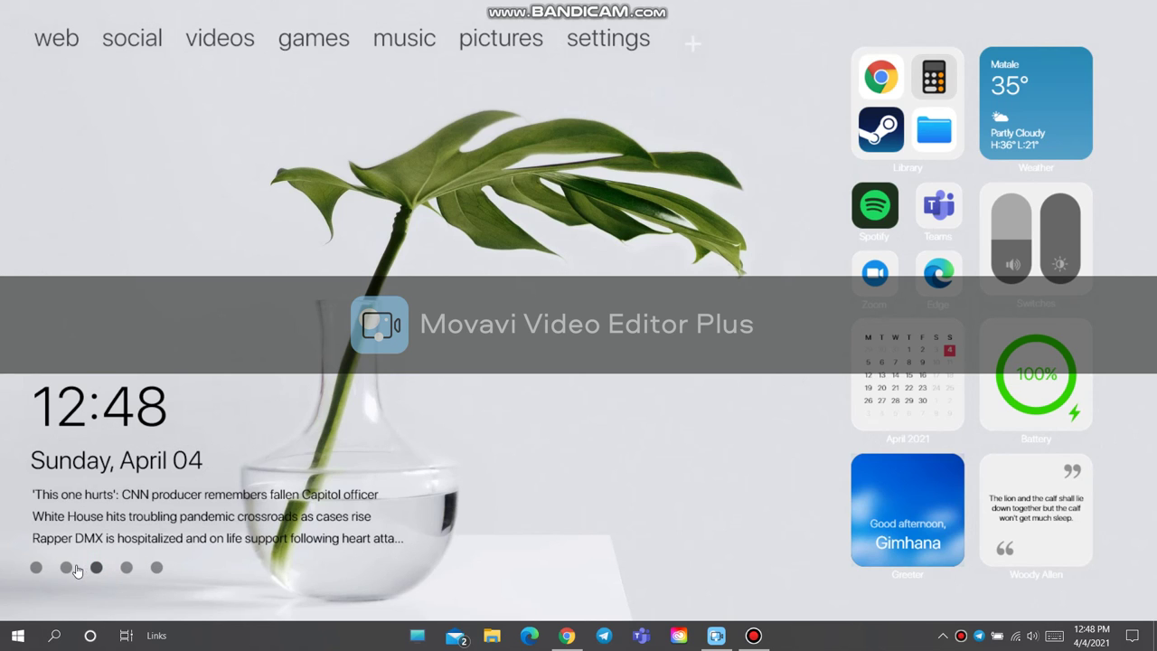
click(68, 568)
click(36, 567)
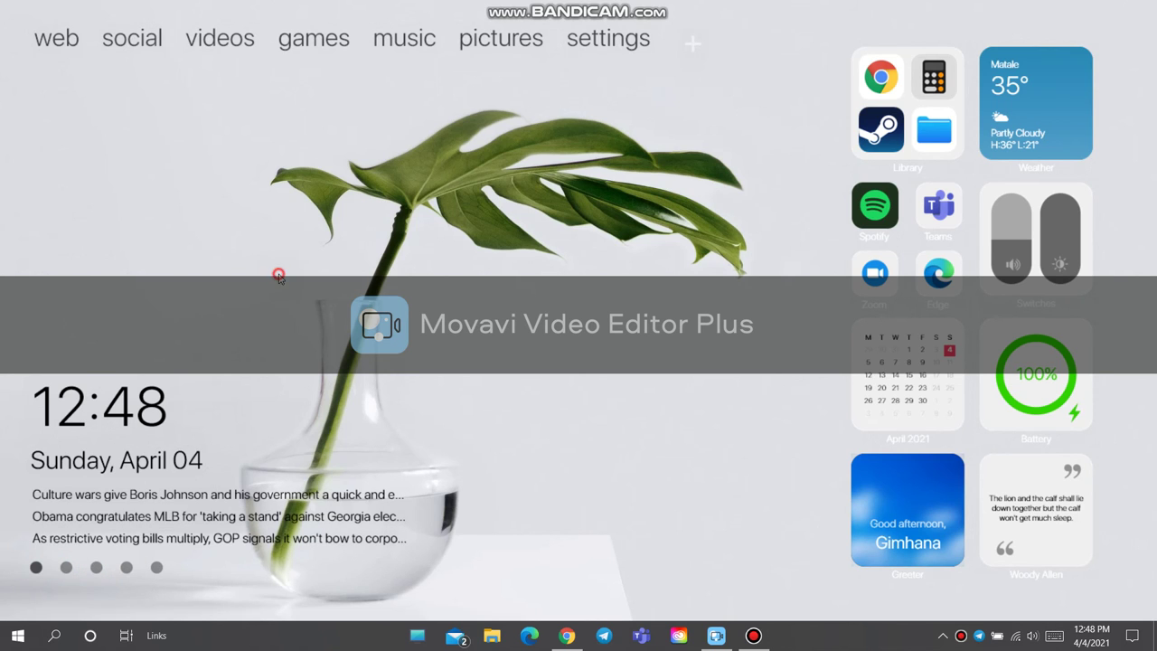
- Turn off the Draggable setting for the Library widget to lock it in place
right_click(966, 87)
right_click(937, 88)
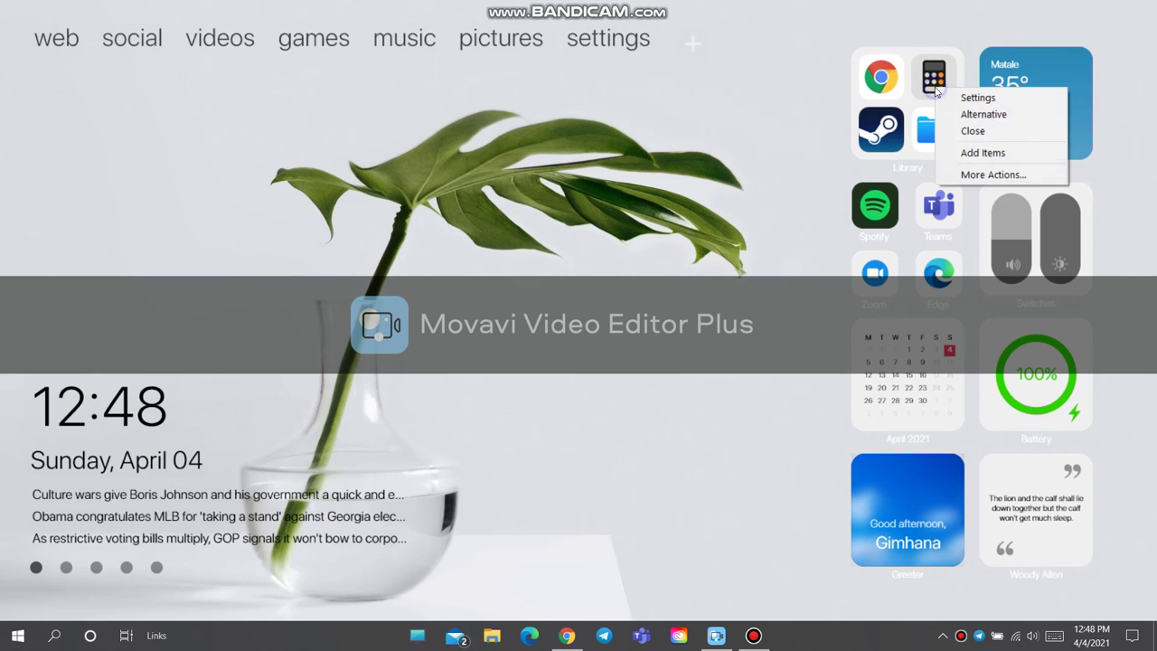
click(942, 174)
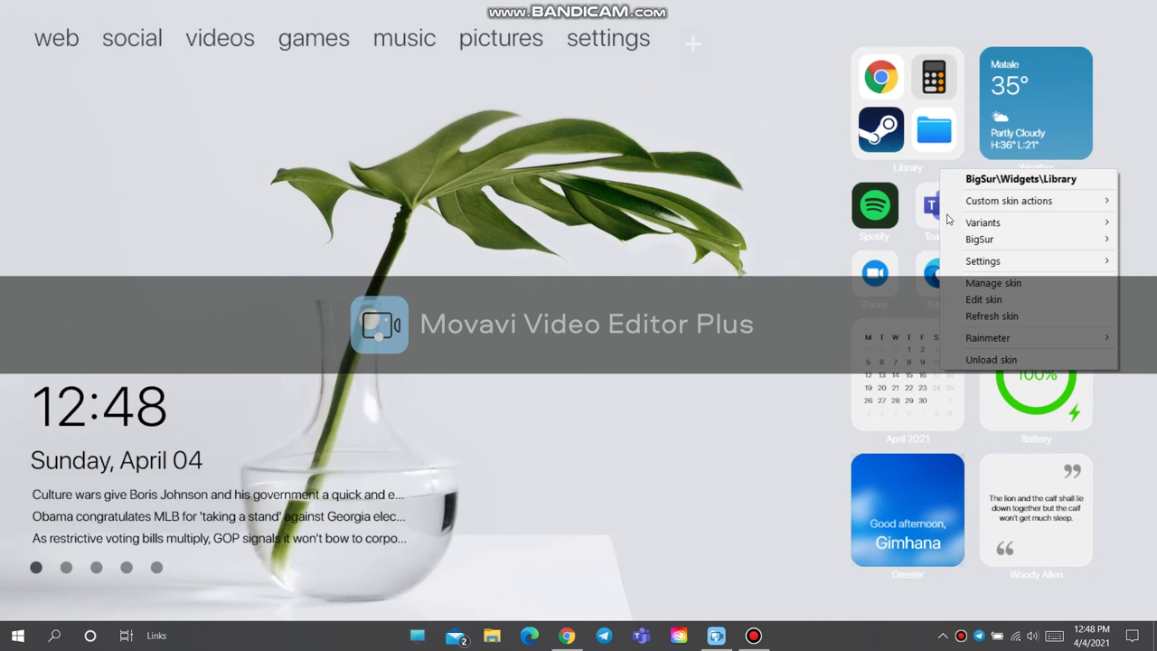
mouse_move(950, 261)
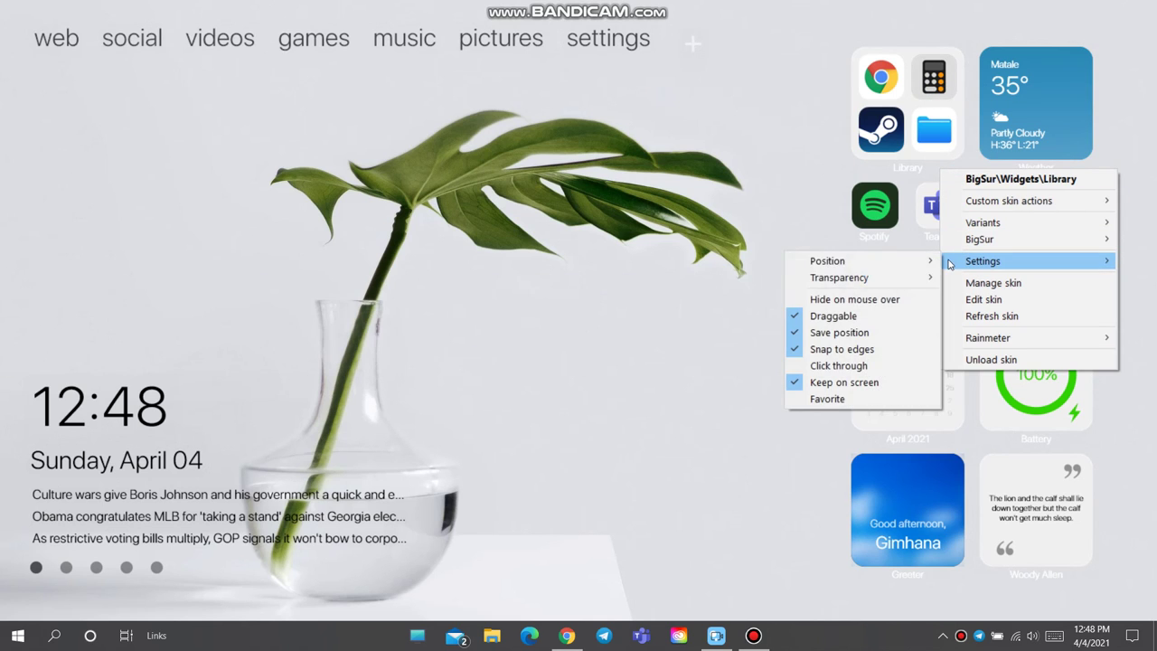
click(874, 313)
- Open the list of actions for the Weather widget
right_click(1007, 141)
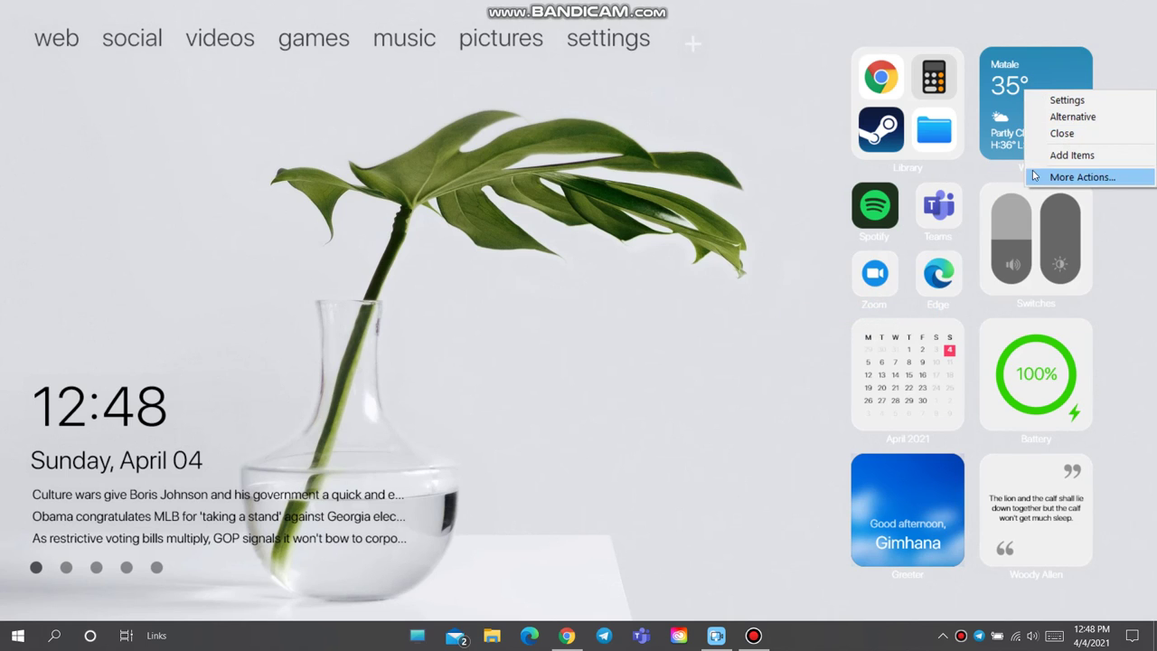